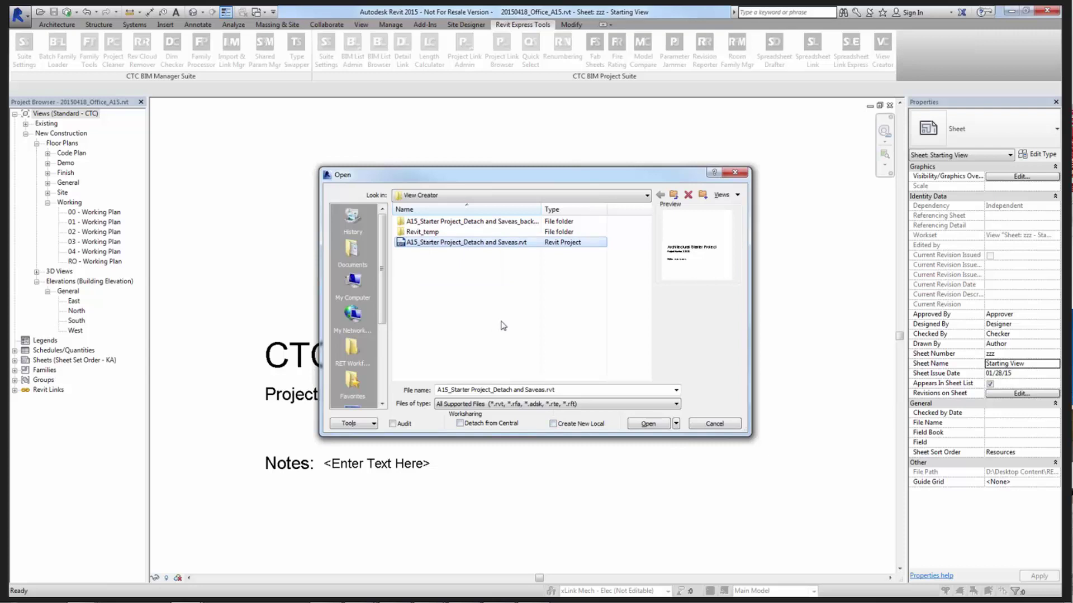
# Open the project A15_Starter Project_Detach and Saveas.rvt and launch Model Compare.
pyautogui.click(646, 425)
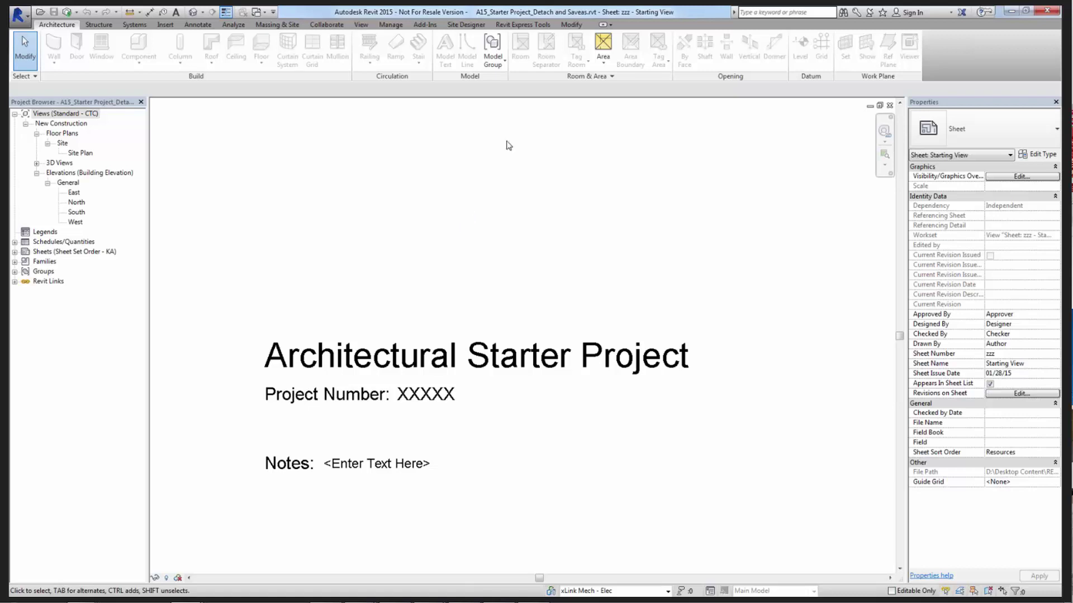
pyautogui.click(520, 25)
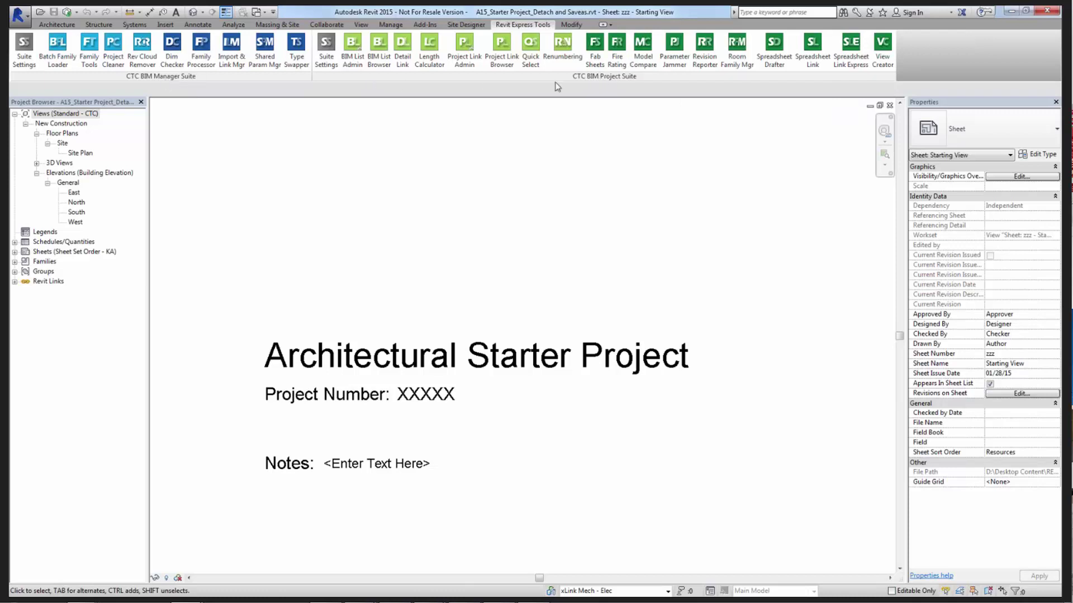
pyautogui.click(643, 50)
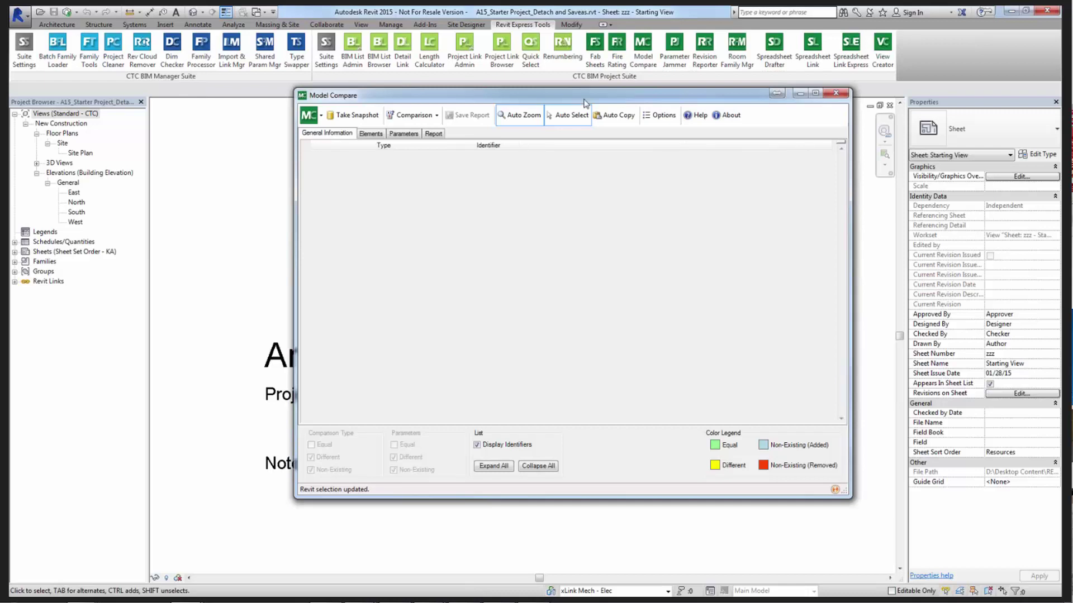
# Take a snapshot of the starter project and save it under its default name in the RET Workflows\Project Cleanup folder.
pyautogui.click(354, 118)
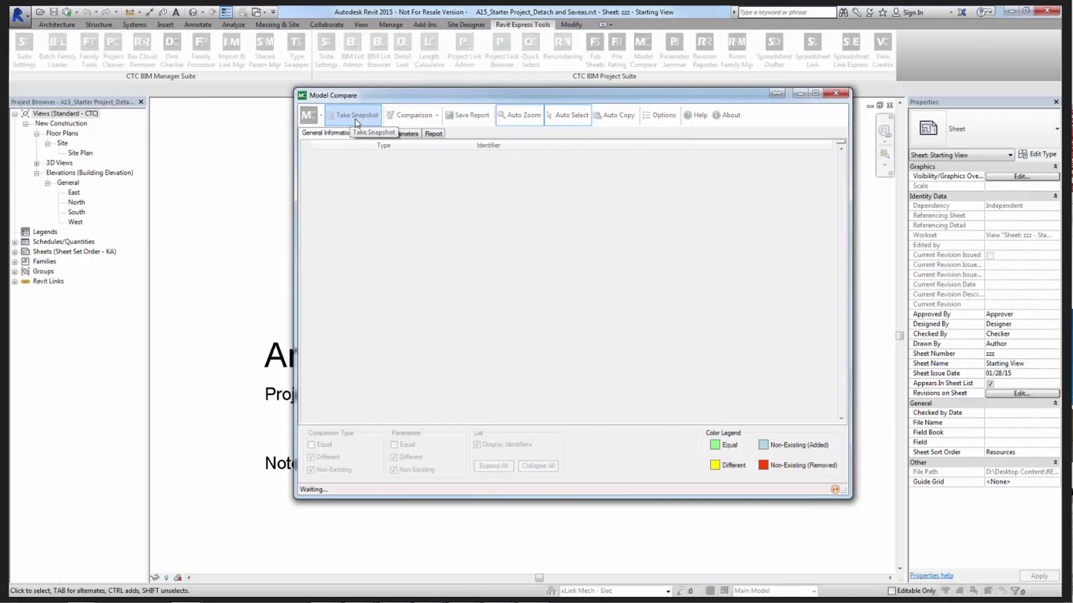
pyautogui.click(229, 31)
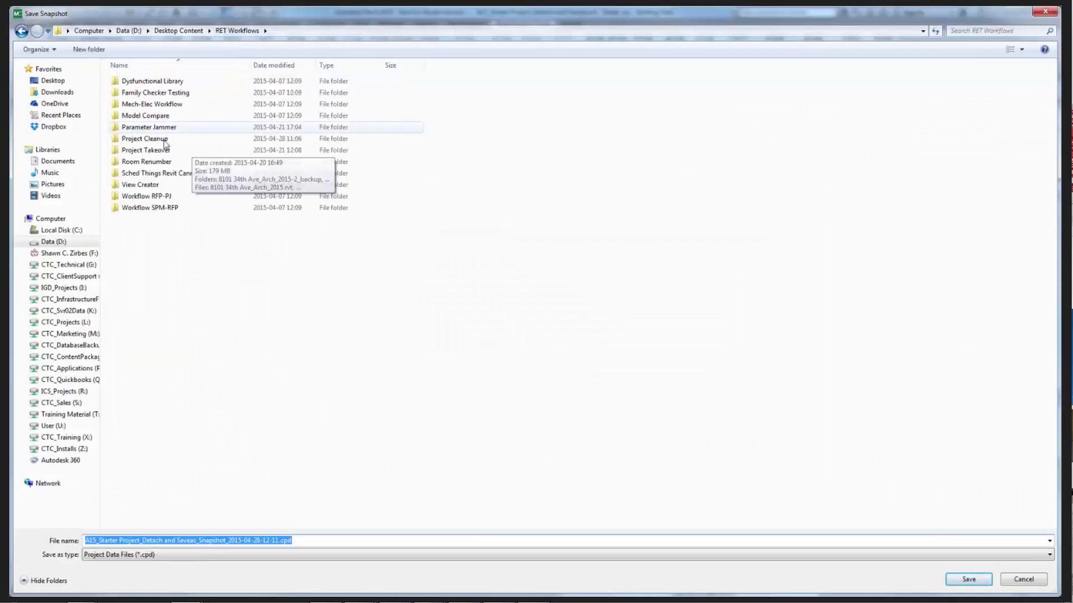
pyautogui.click(165, 140)
pyautogui.doubleClick(164, 141)
pyautogui.moveTo(250, 66); pyautogui.dragTo(286, 67)
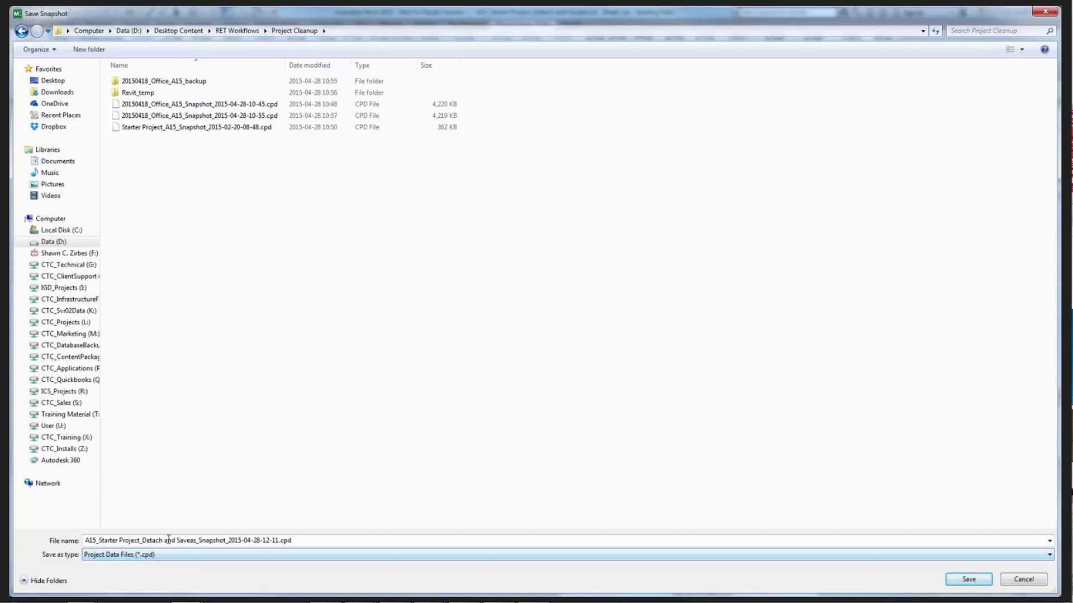
pyautogui.click(968, 579)
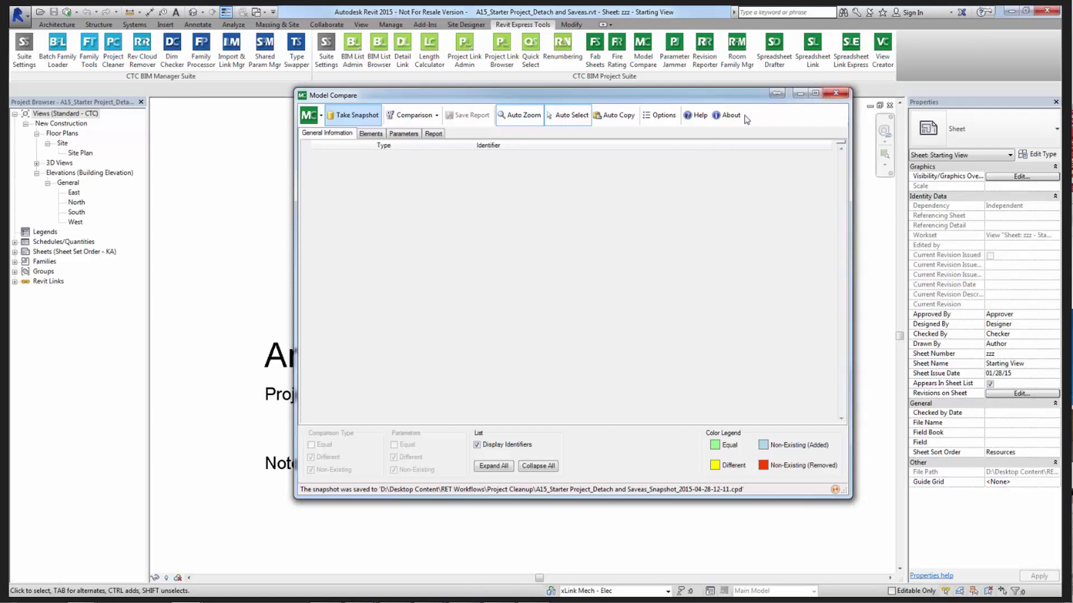
# Close Model Compare in the starter project and start a new comparison from the 20150418_Office_A15 project.
pyautogui.click(423, 123)
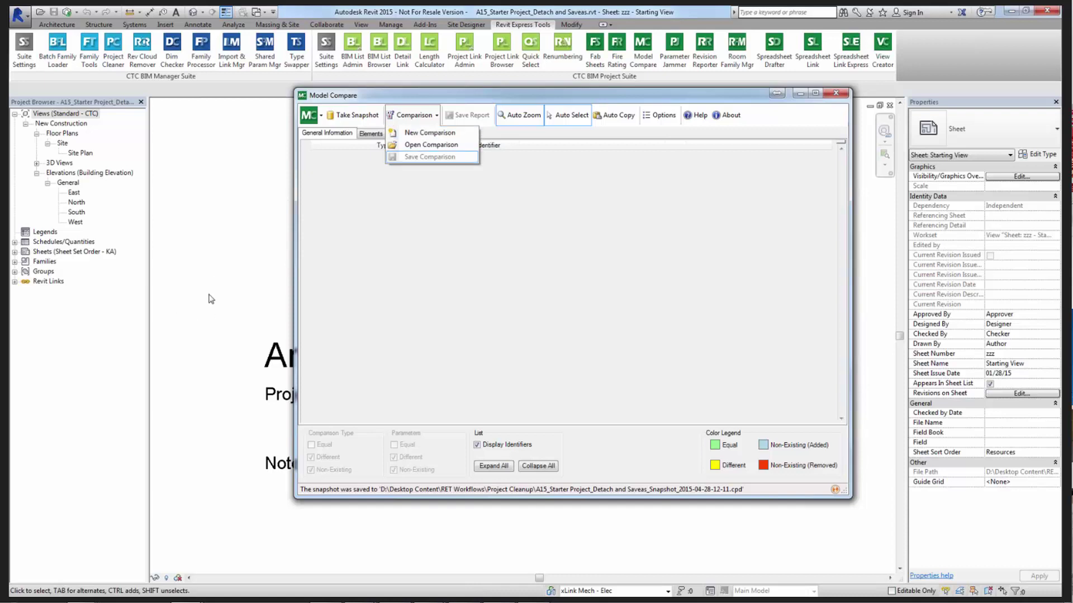
pyautogui.click(400, 203)
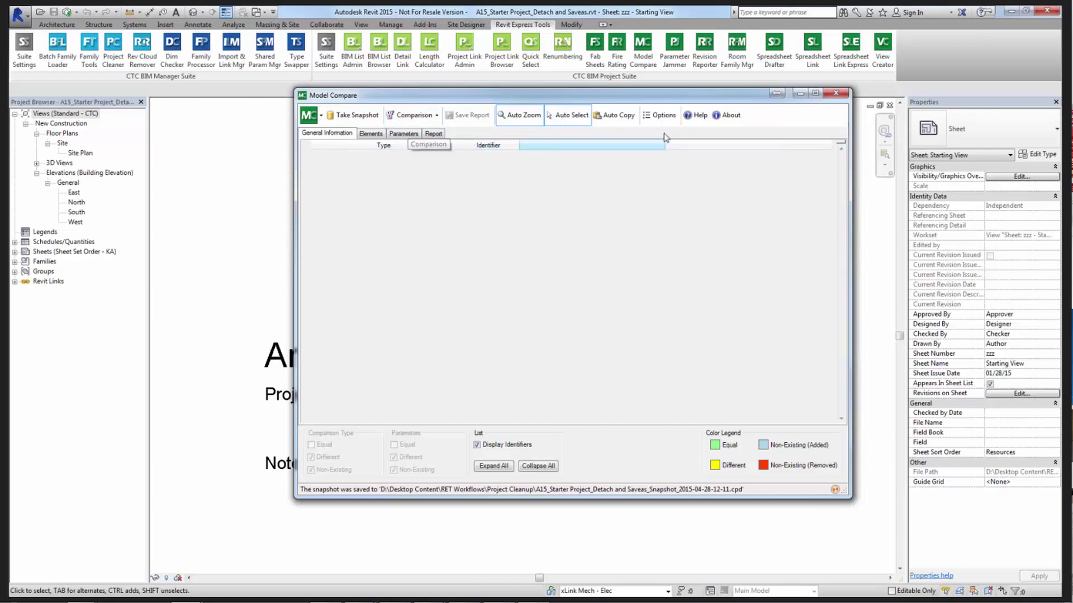
pyautogui.click(837, 96)
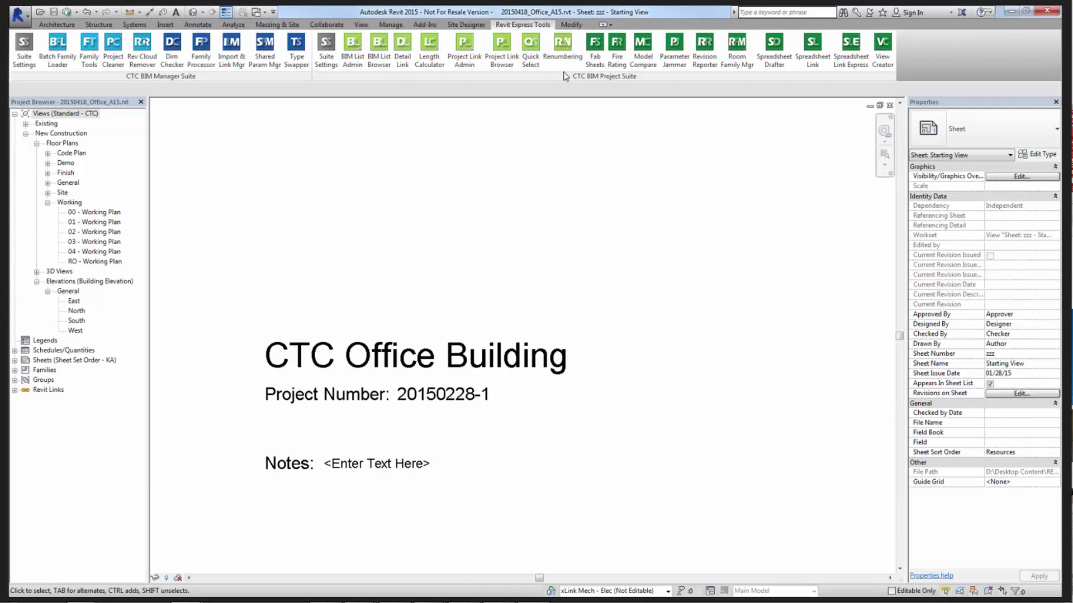
pyautogui.click(642, 48)
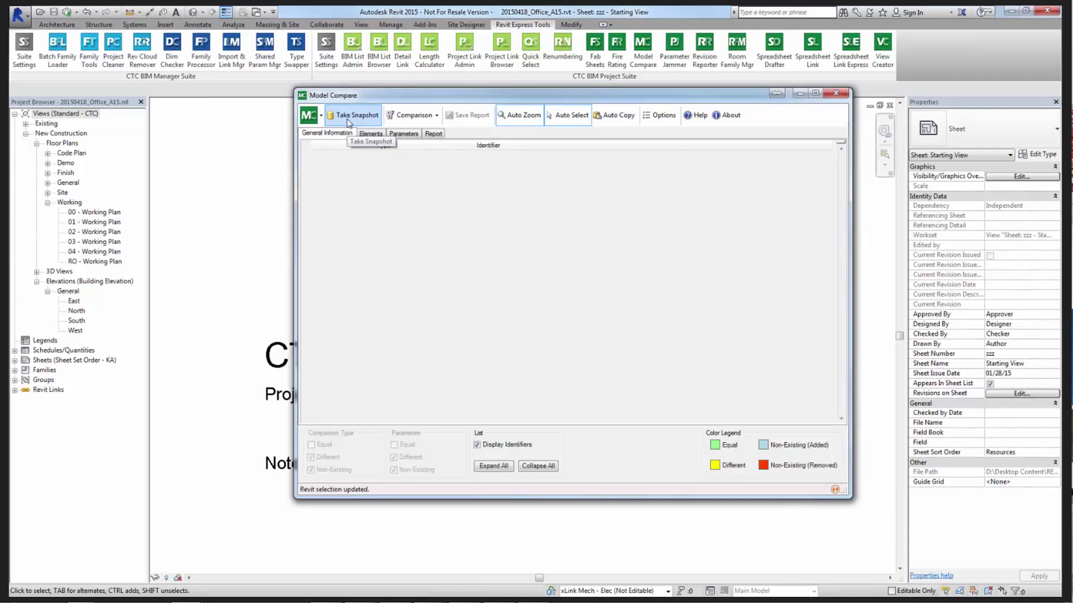
pyautogui.click(431, 120)
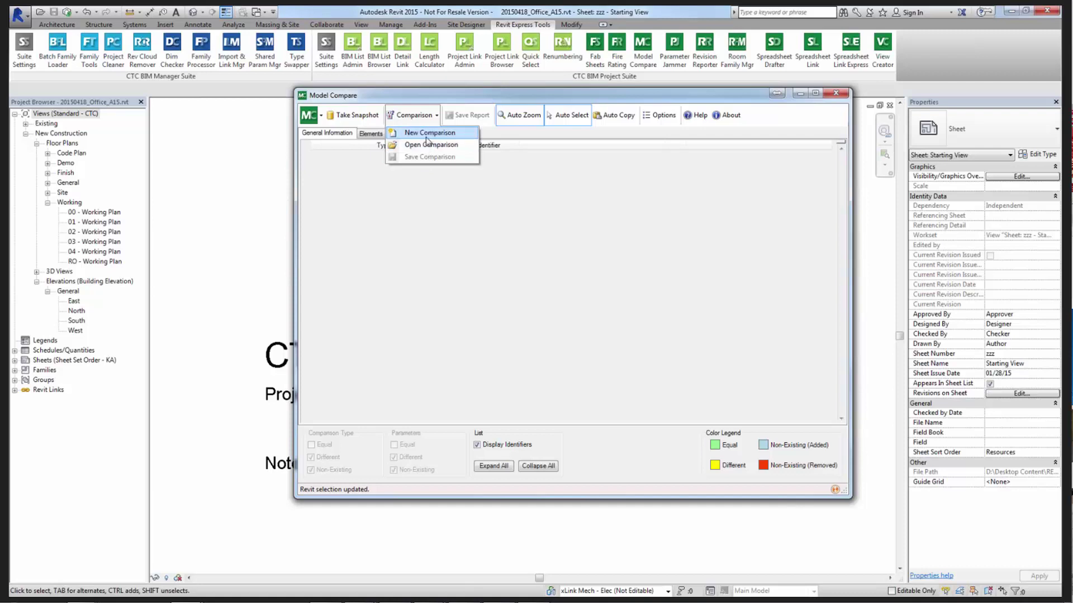
pyautogui.click(427, 137)
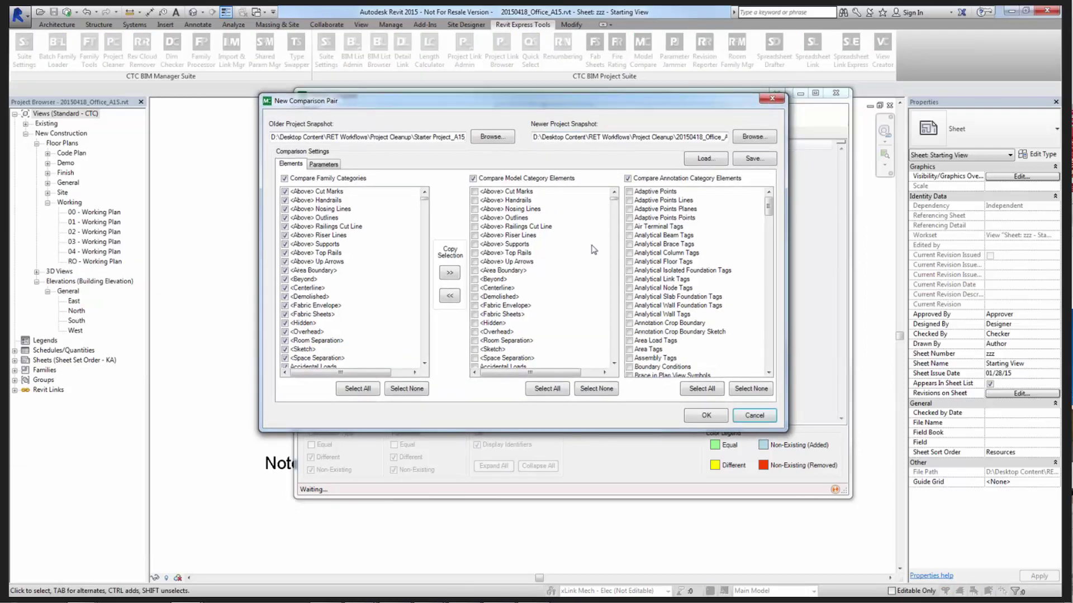
# Select all model category elements and all annotation category elements for the comparison.
pyautogui.click(547, 388)
pyautogui.click(698, 389)
pyautogui.click(502, 138)
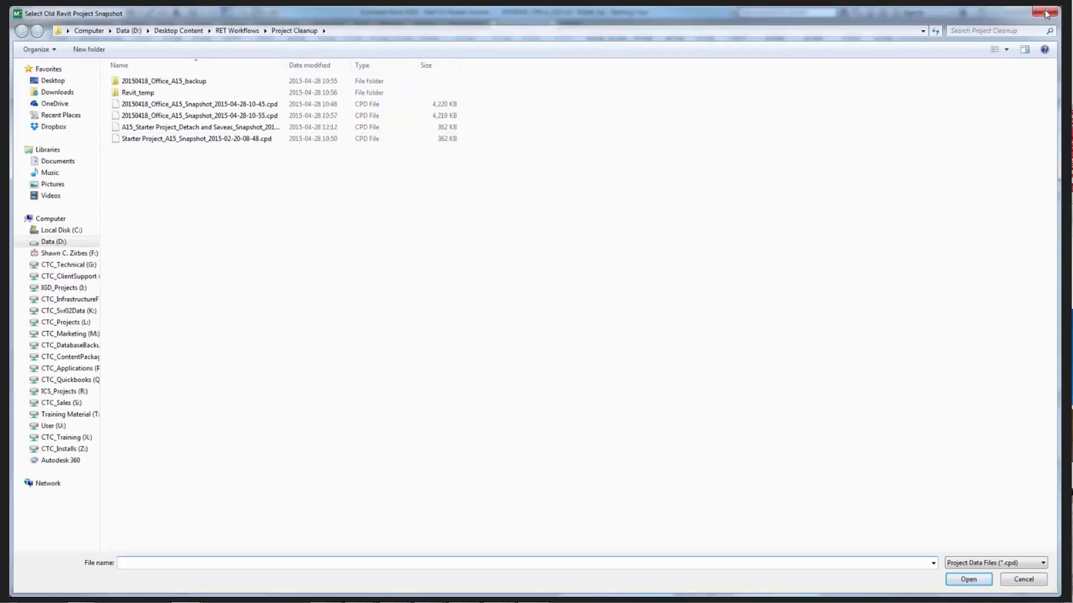
pyautogui.click(1046, 13)
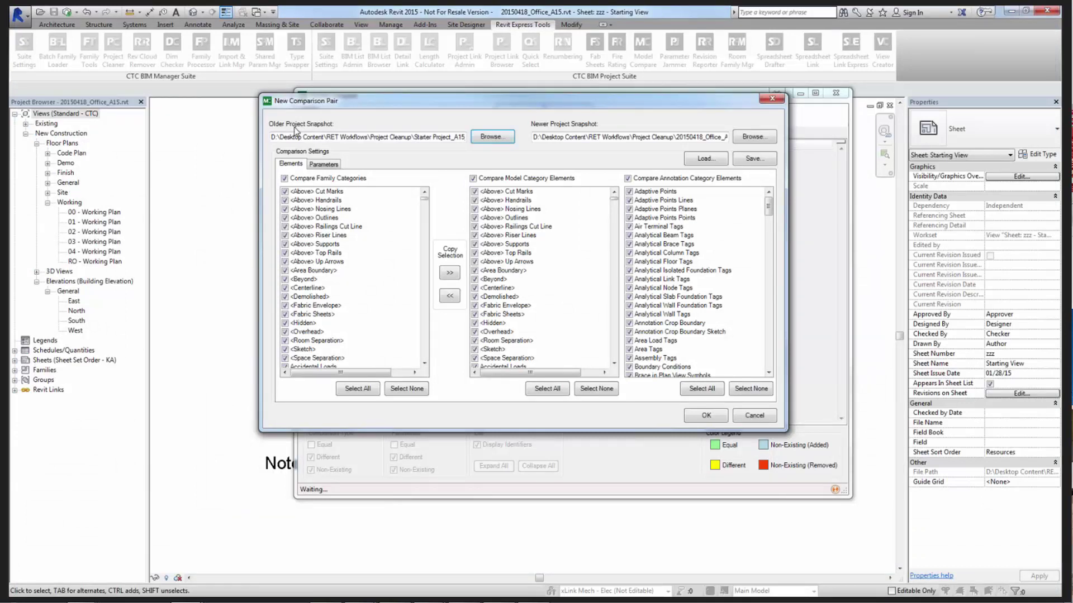
pyautogui.click(489, 140)
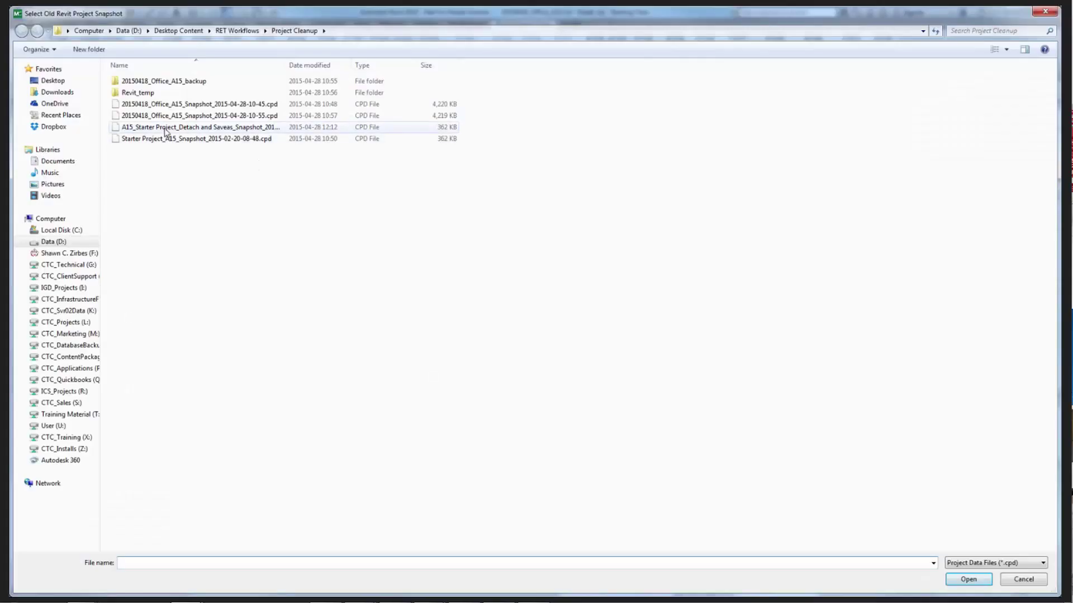
pyautogui.click(165, 130)
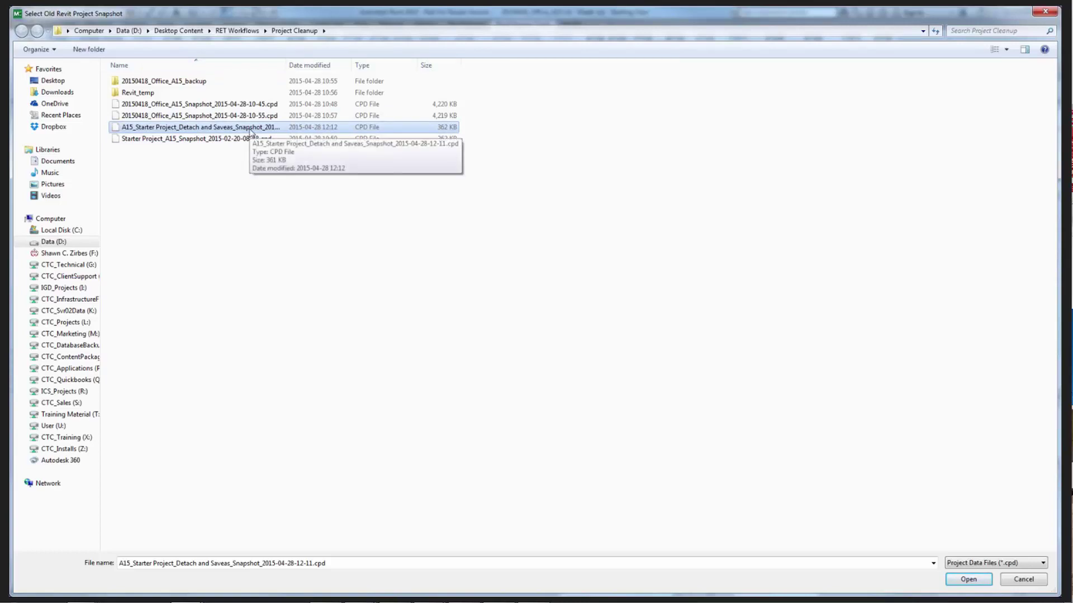
pyautogui.doubleClick(250, 129)
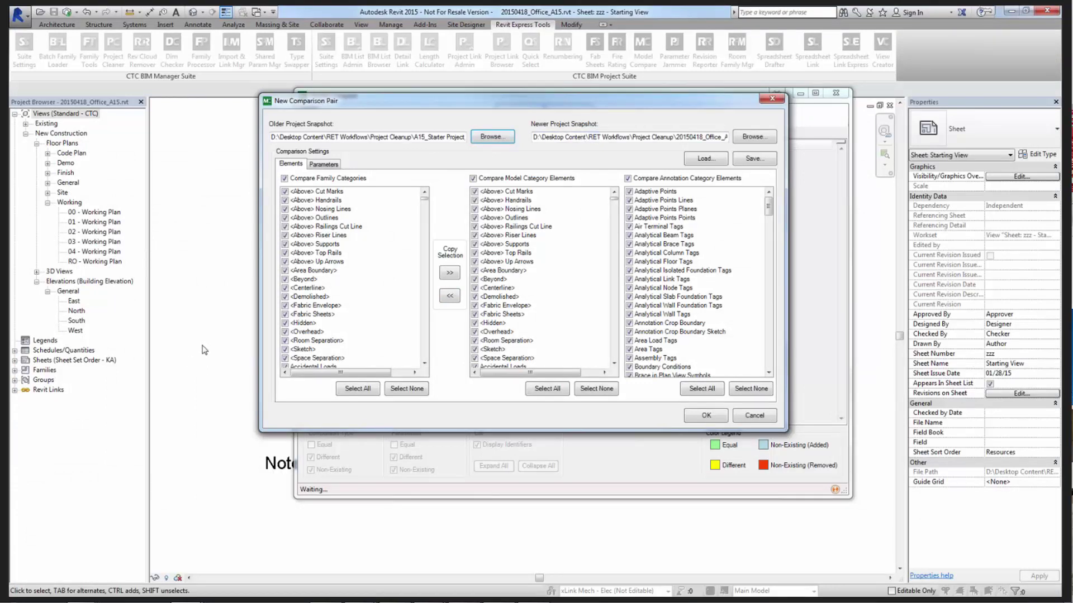
pyautogui.click(758, 139)
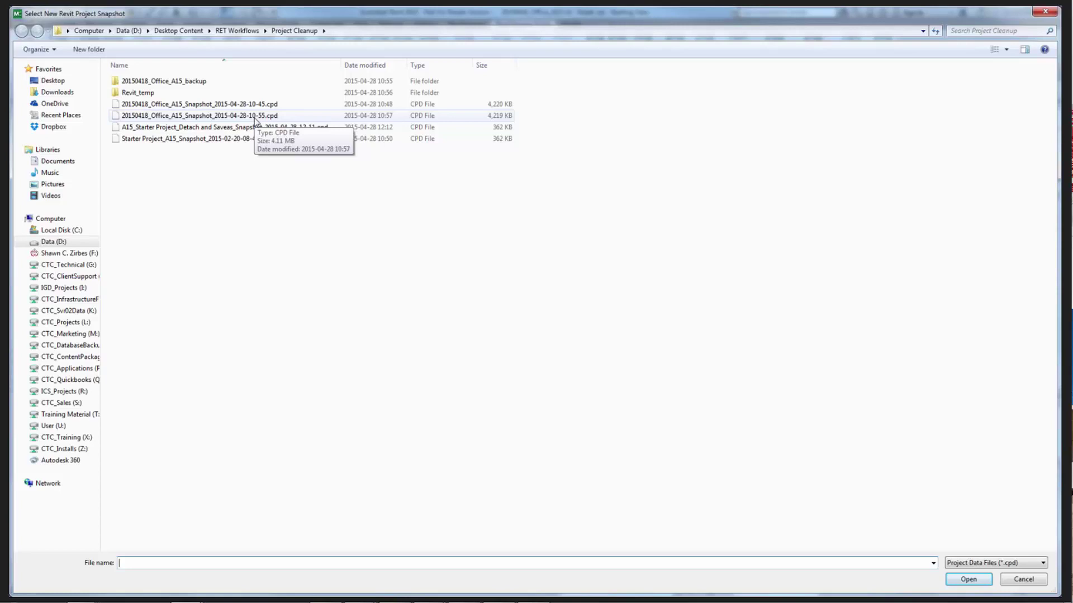
pyautogui.click(255, 119)
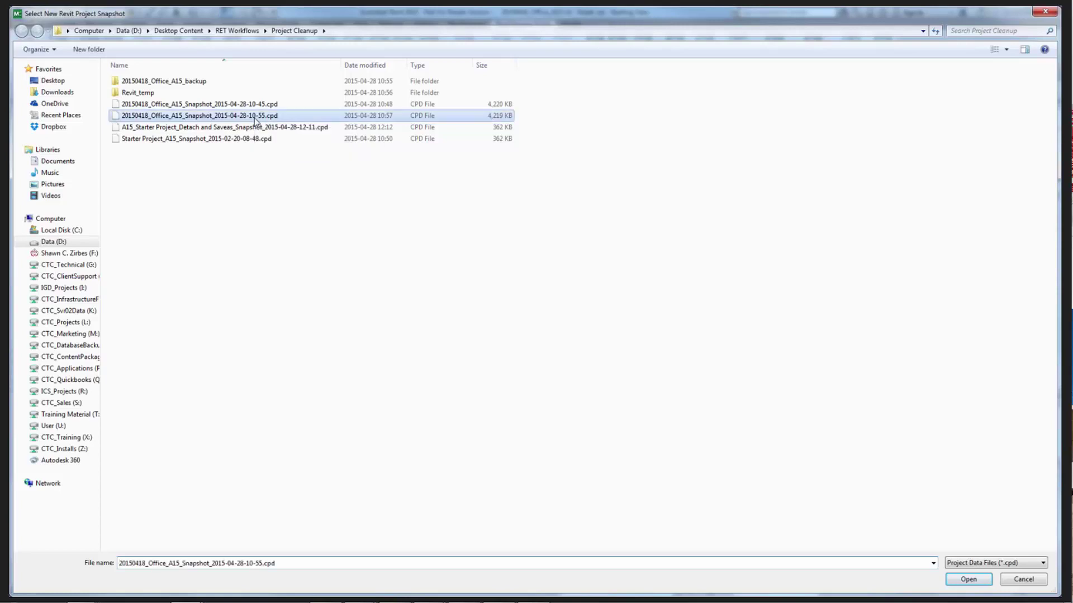
pyautogui.click(969, 581)
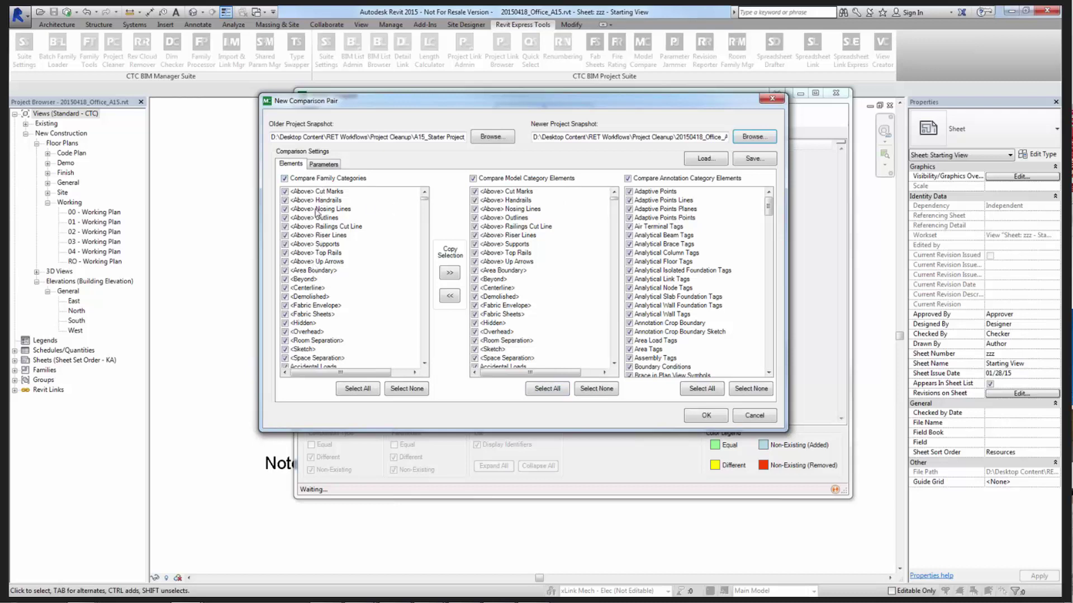
# Examine the family categories selected for comparison, including the view, wall, structural and section entries.
pyautogui.moveTo(425, 201); pyautogui.dragTo(424, 355)
pyautogui.scroll(5, 315, 274)
pyautogui.scroll(5, 315, 273)
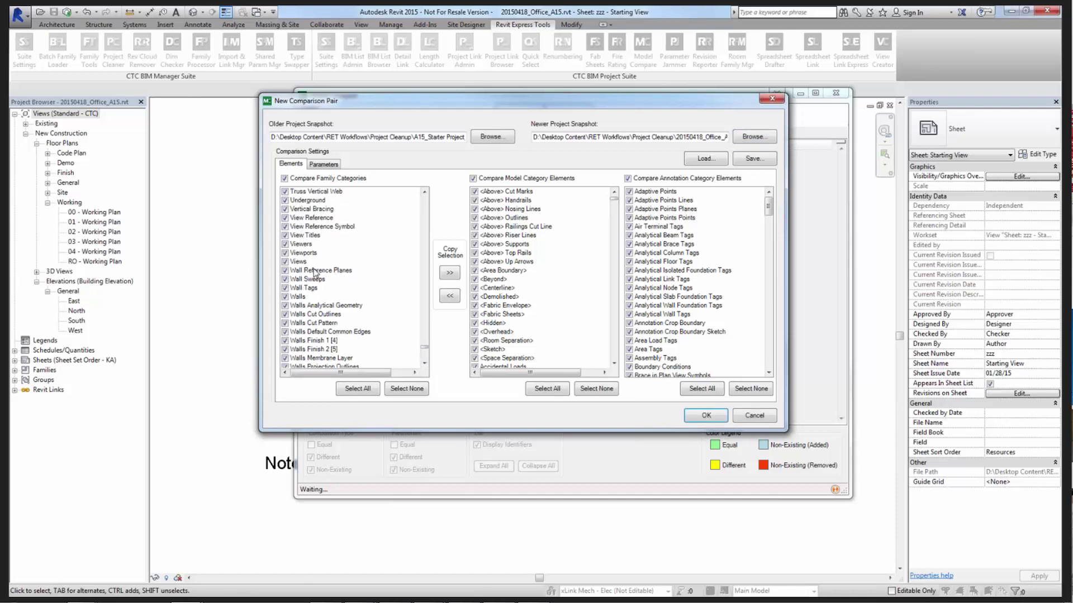
pyautogui.click(299, 262)
pyautogui.press('Up')
pyautogui.press('Up')
pyautogui.press('Up')
pyautogui.scroll(2, 373, 299)
pyautogui.click(303, 333)
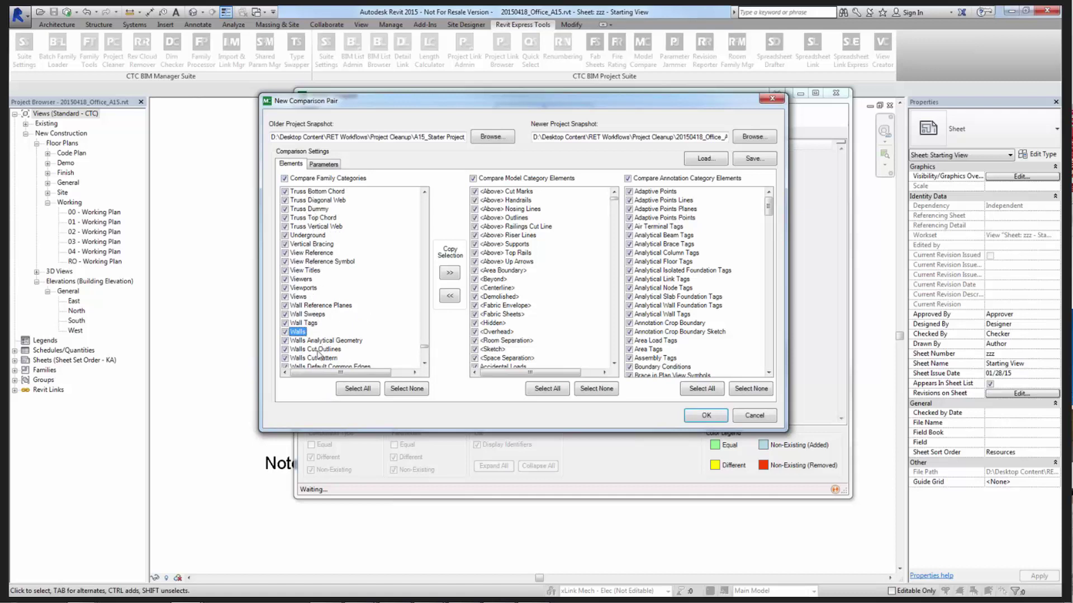
pyautogui.scroll(10, 323, 358)
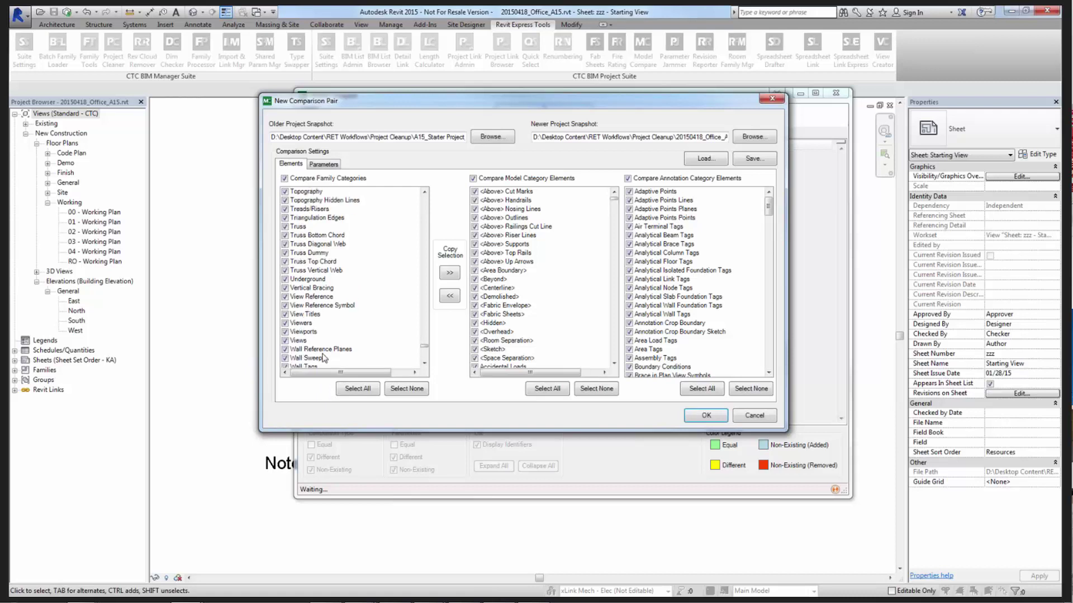
pyautogui.scroll(12, 323, 358)
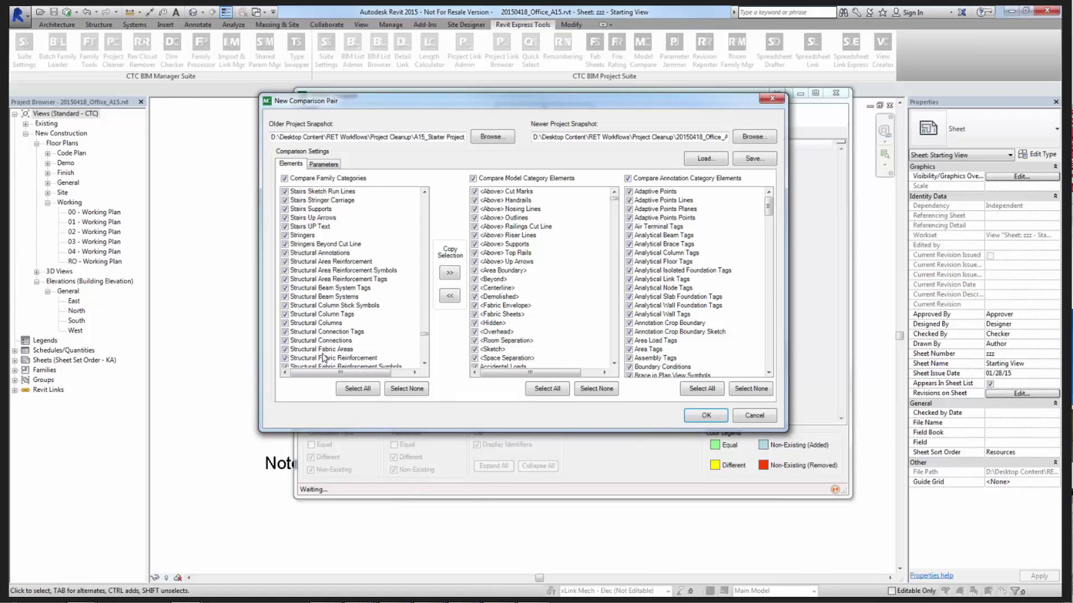
pyautogui.scroll(4, 326, 351)
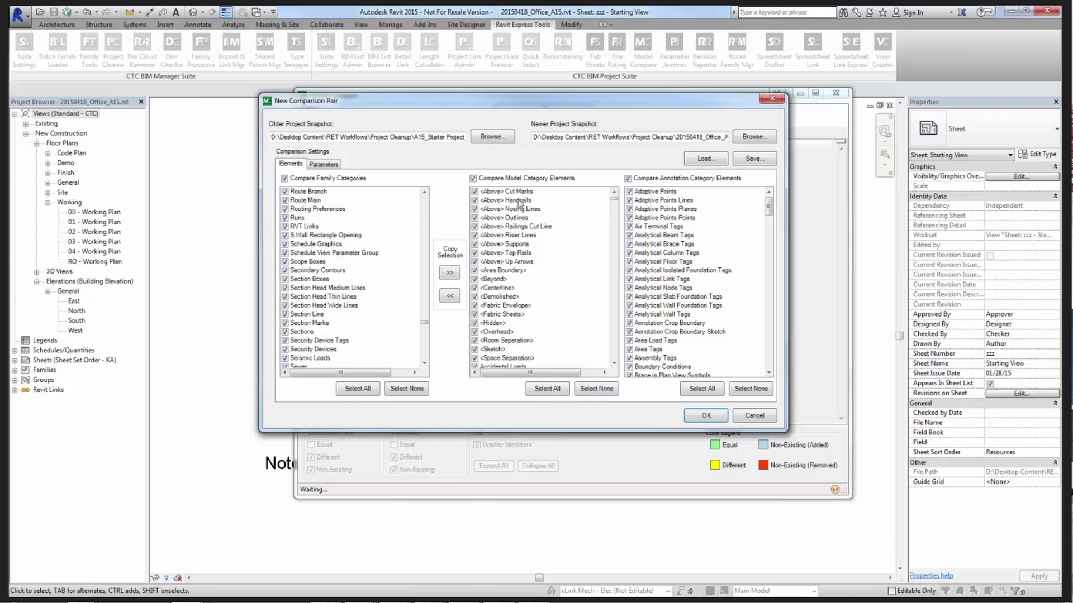
# Deselect all model category elements and include only Viewports and Views in the comparison.
pyautogui.click(596, 390)
pyautogui.moveTo(614, 200); pyautogui.dragTo(615, 359)
pyautogui.scroll(1, 501, 313)
pyautogui.scroll(3, 501, 317)
pyautogui.scroll(4, 502, 317)
pyautogui.click(475, 237)
pyautogui.click(475, 246)
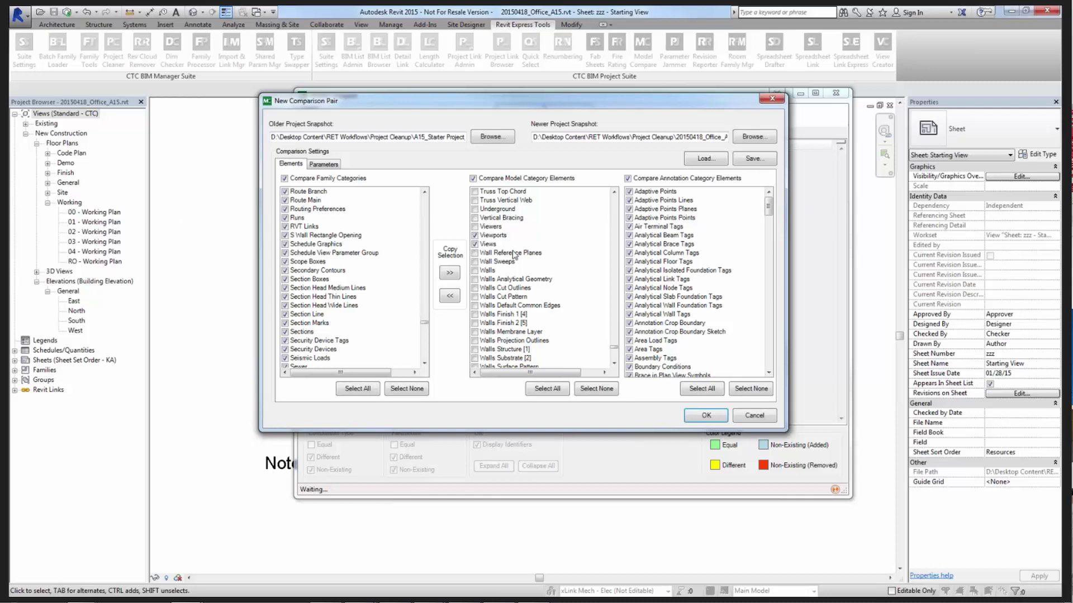
# Add RVT Links to the model category elements being compared.
pyautogui.scroll(7, 515, 256)
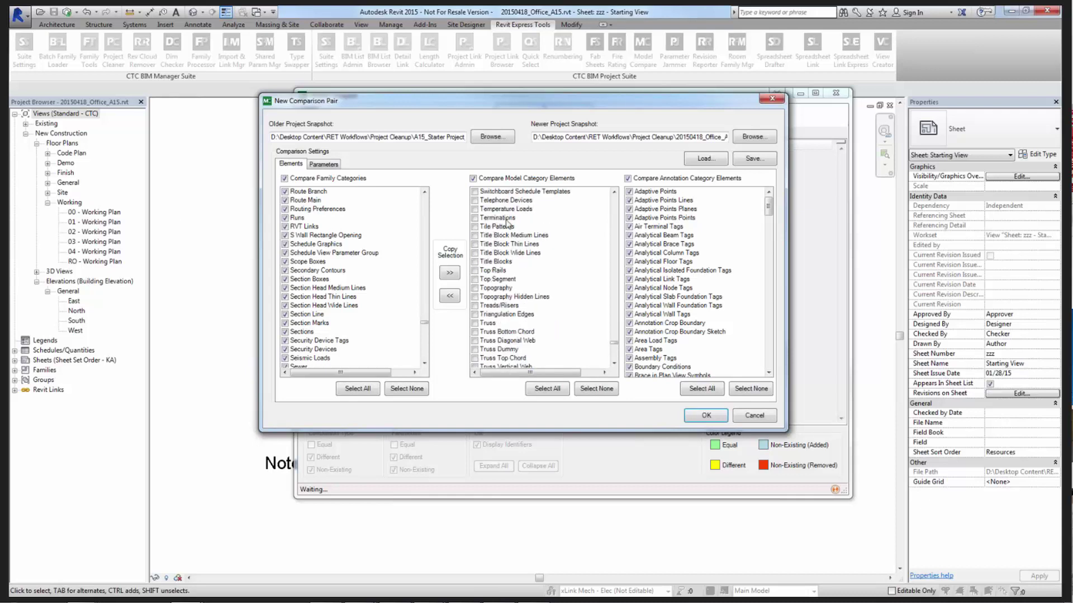
pyautogui.scroll(8, 512, 353)
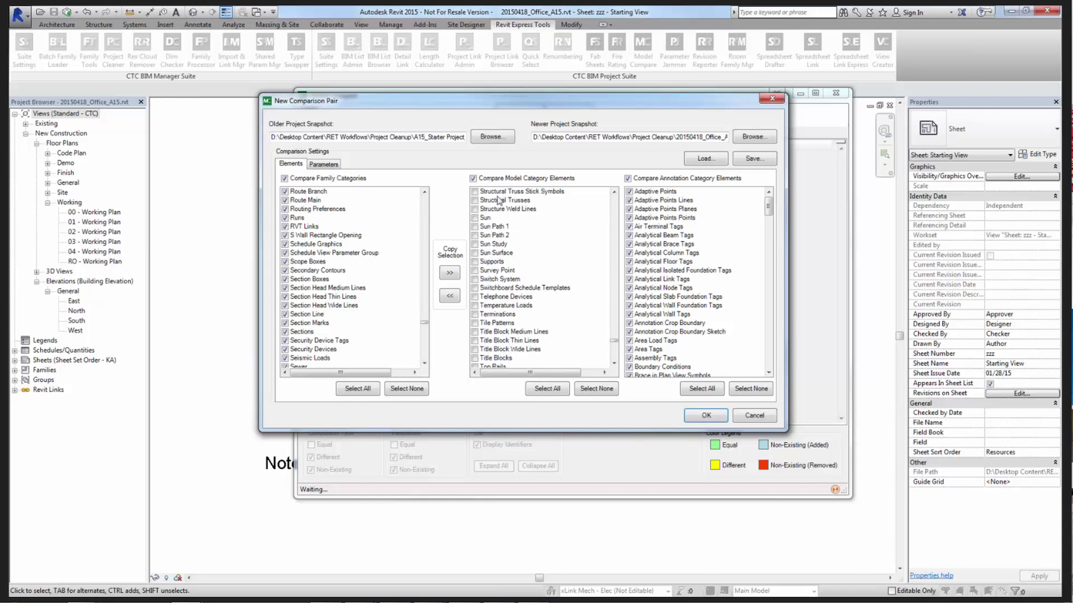
pyautogui.scroll(15, 517, 259)
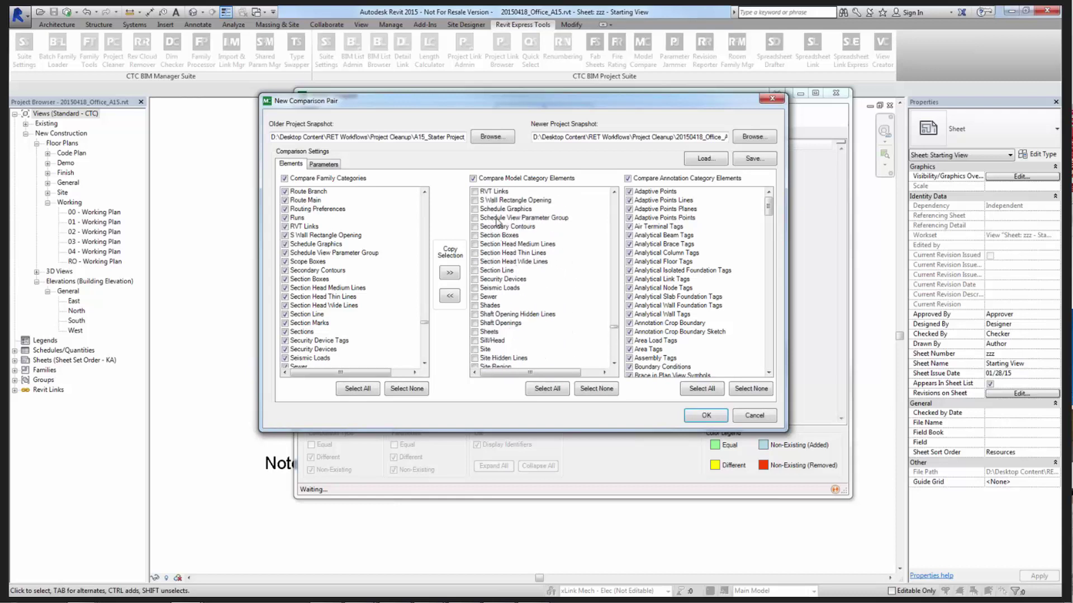
pyautogui.scroll(1, 489, 221)
pyautogui.click(475, 209)
pyautogui.scroll(2, 550, 262)
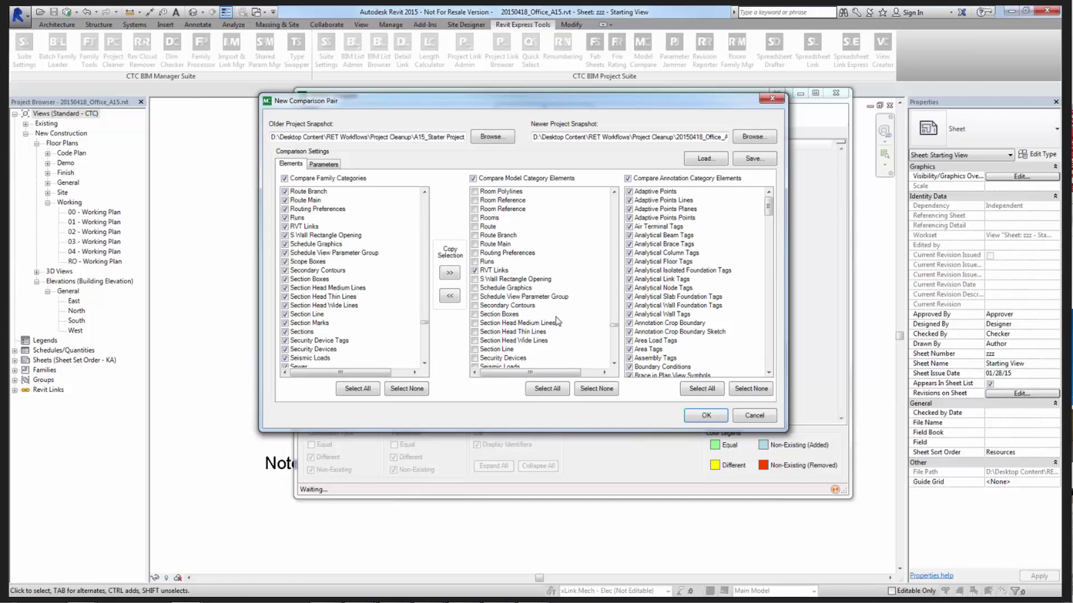
pyautogui.scroll(1, 495, 302)
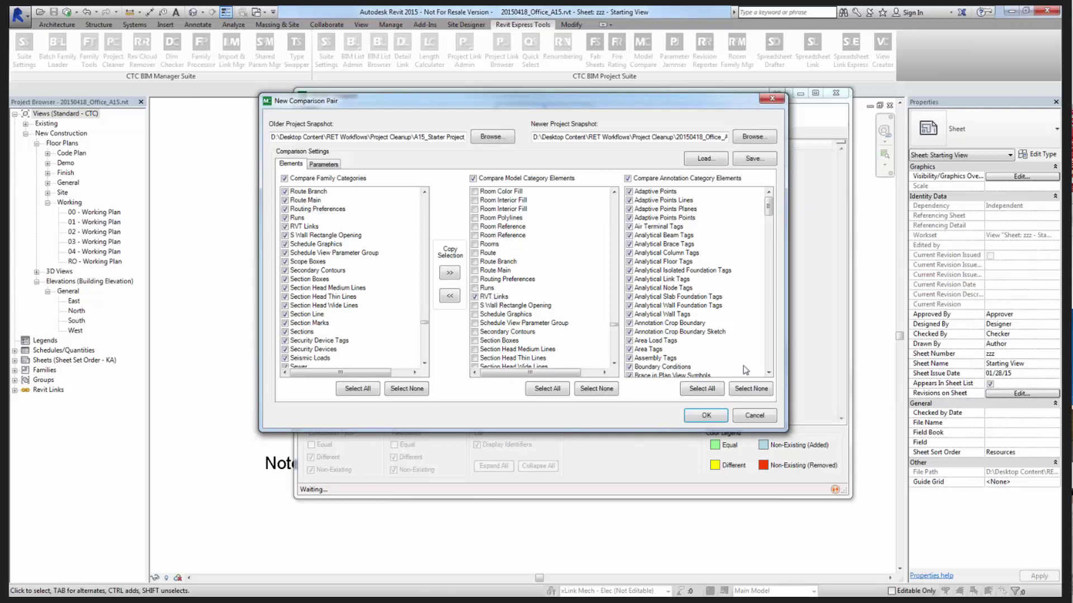
# Deselect all annotation category elements and include only Levels, Level Heads and Grids in the comparison.
pyautogui.click(751, 388)
pyautogui.moveTo(769, 208)
pyautogui.mouseDown()
pyautogui.moveTo(776, 311)
pyautogui.moveTo(781, 273)
pyautogui.mouseUp()
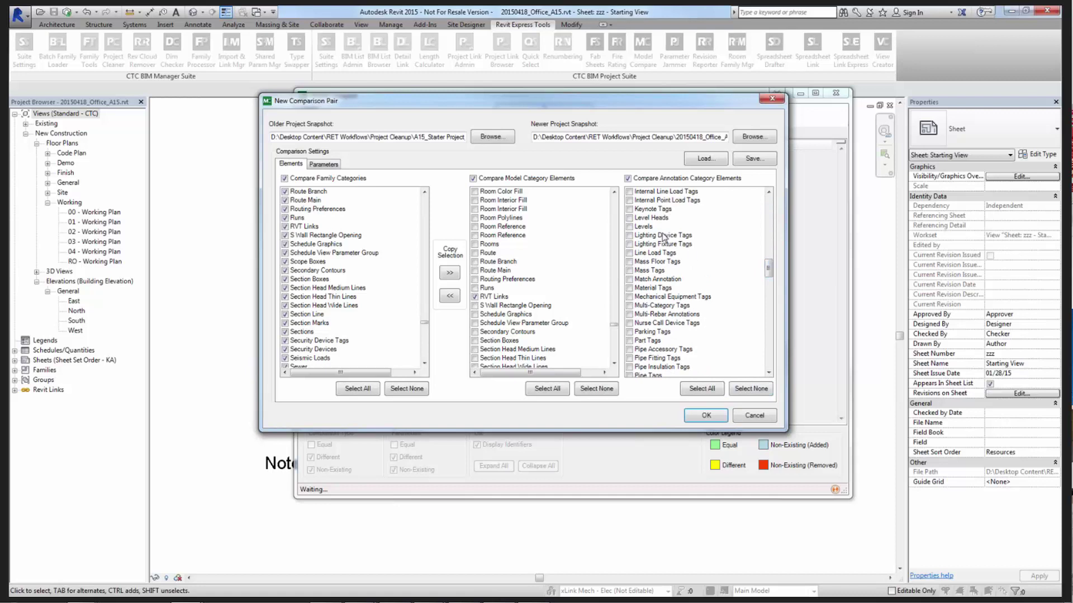
pyautogui.click(638, 227)
pyautogui.scroll(1, 695, 272)
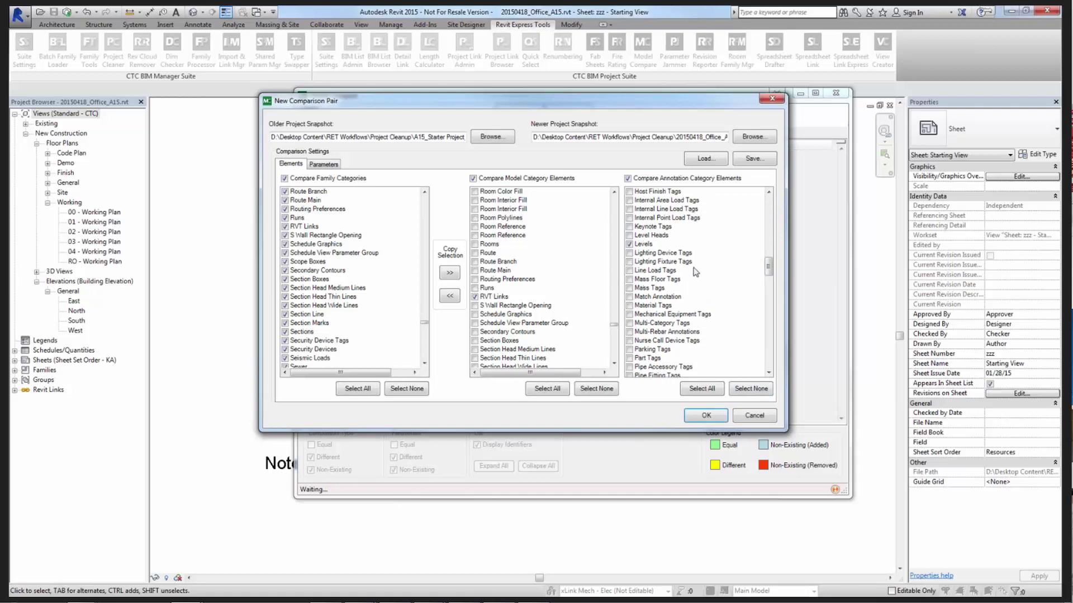
pyautogui.click(630, 244)
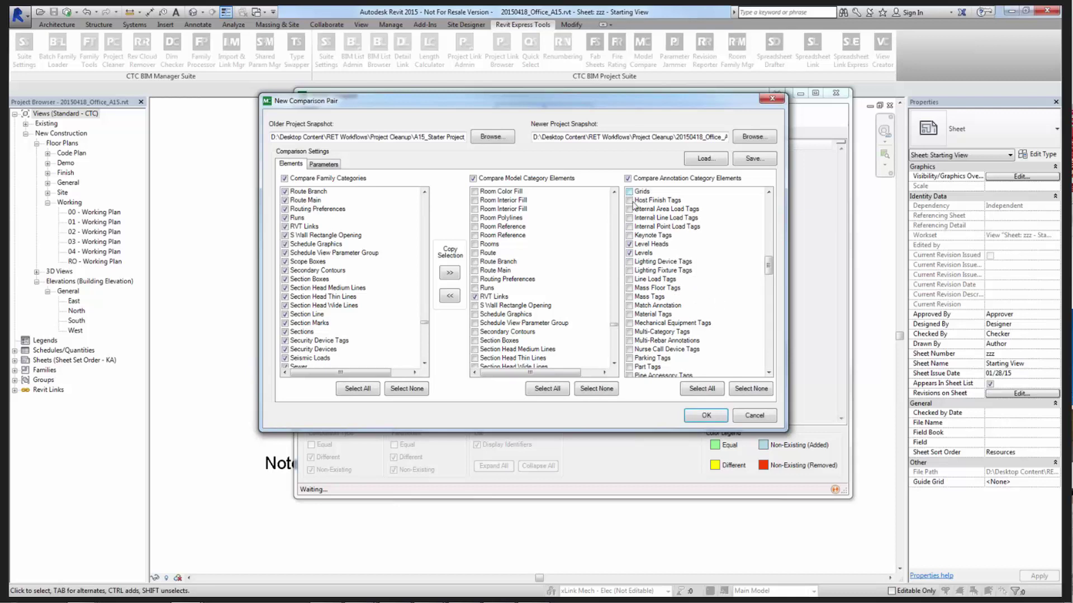
pyautogui.click(630, 191)
# Check the rest of the annotation category list and run the snapshot comparison with the chosen settings.
pyautogui.scroll(-1, 691, 324)
pyautogui.scroll(-1, 692, 324)
pyautogui.scroll(9, 691, 324)
pyautogui.scroll(-6, 691, 324)
pyautogui.scroll(-6, 691, 324)
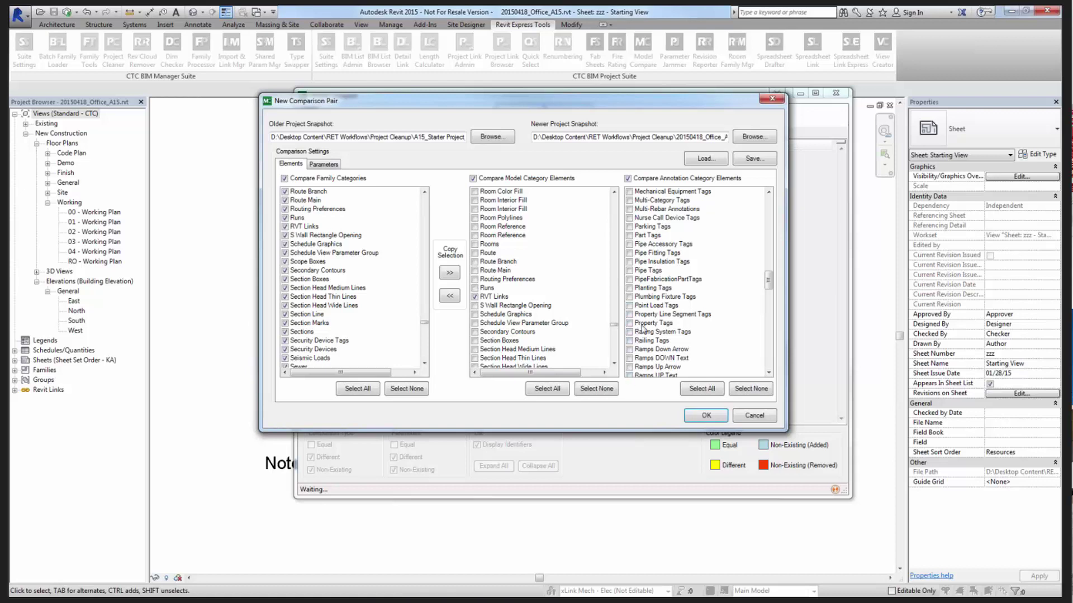
pyautogui.scroll(1, 696, 316)
pyautogui.scroll(10, 696, 316)
pyautogui.scroll(9, 696, 316)
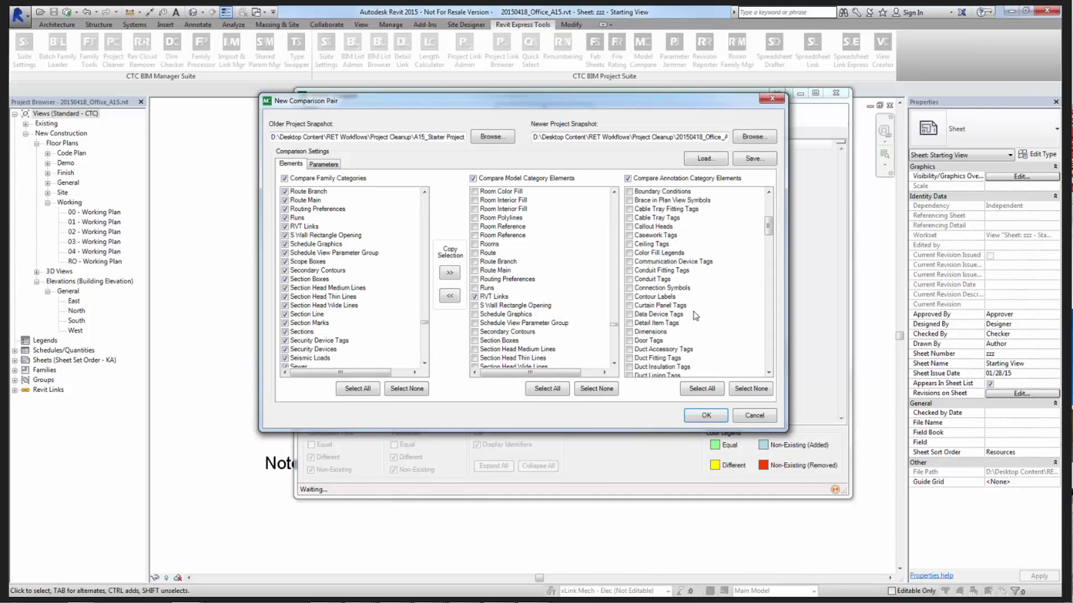
pyautogui.scroll(-3, 696, 316)
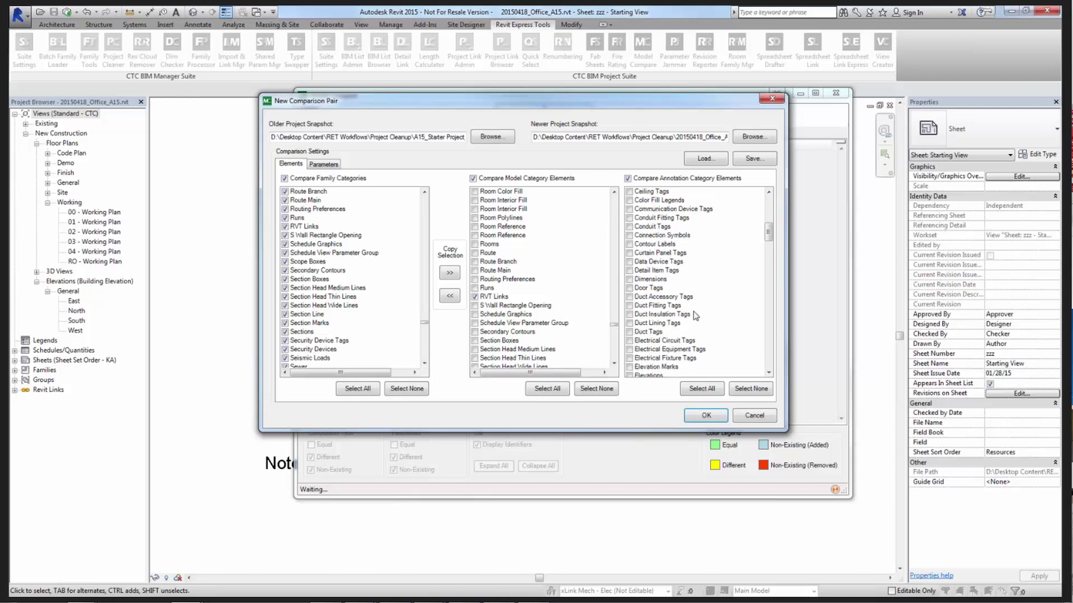
pyautogui.scroll(-4, 696, 316)
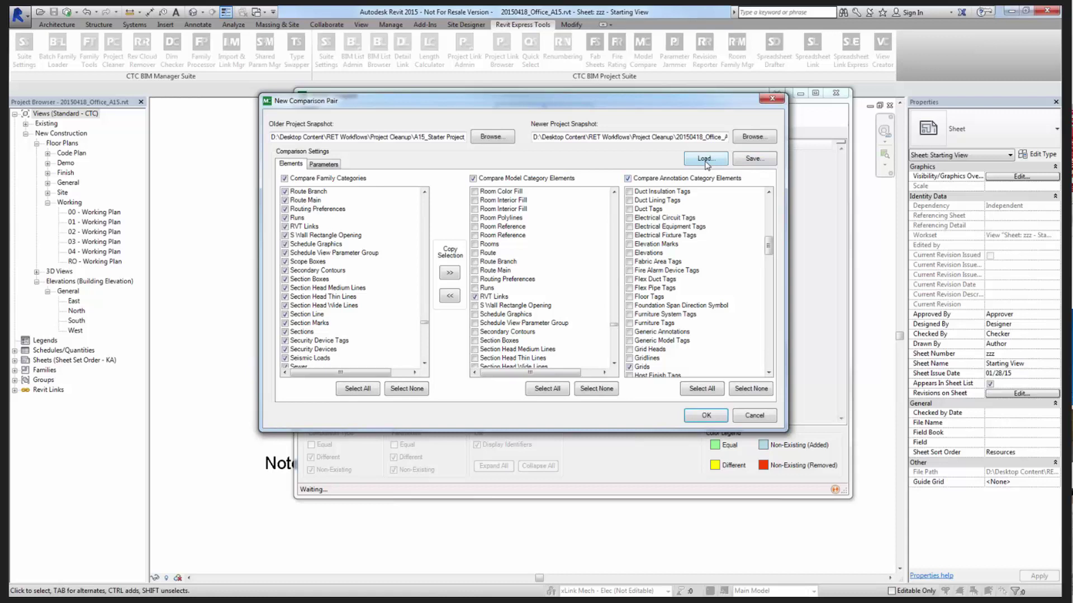
pyautogui.click(717, 422)
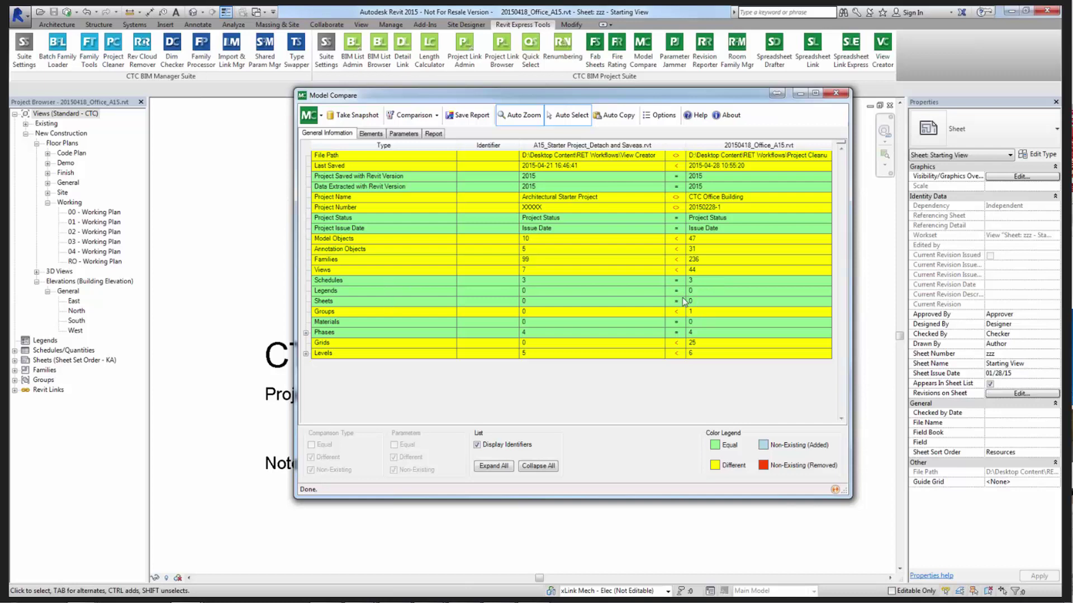
# Examine the Groups, Grids and Levels differences in the general comparison results, expanding Levels to list the individual levels.
pyautogui.click(709, 311)
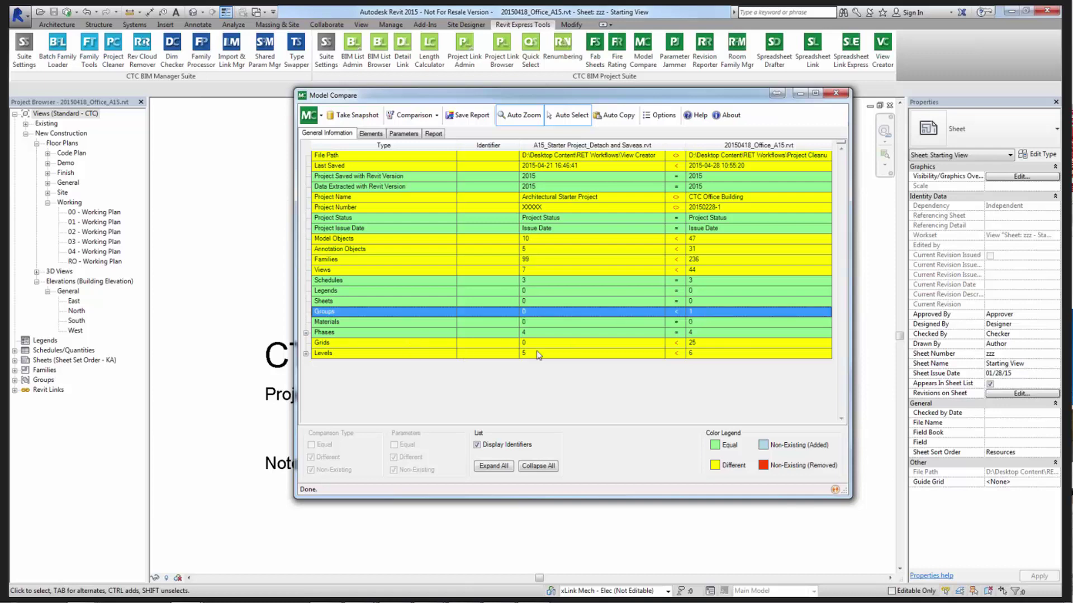
pyautogui.click(704, 343)
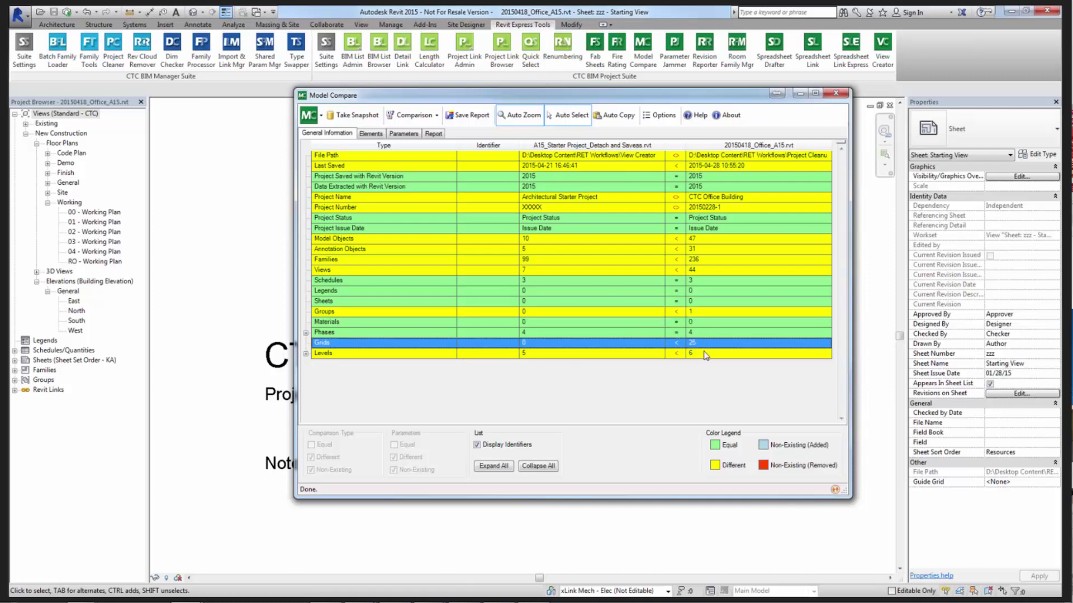
pyautogui.click(705, 356)
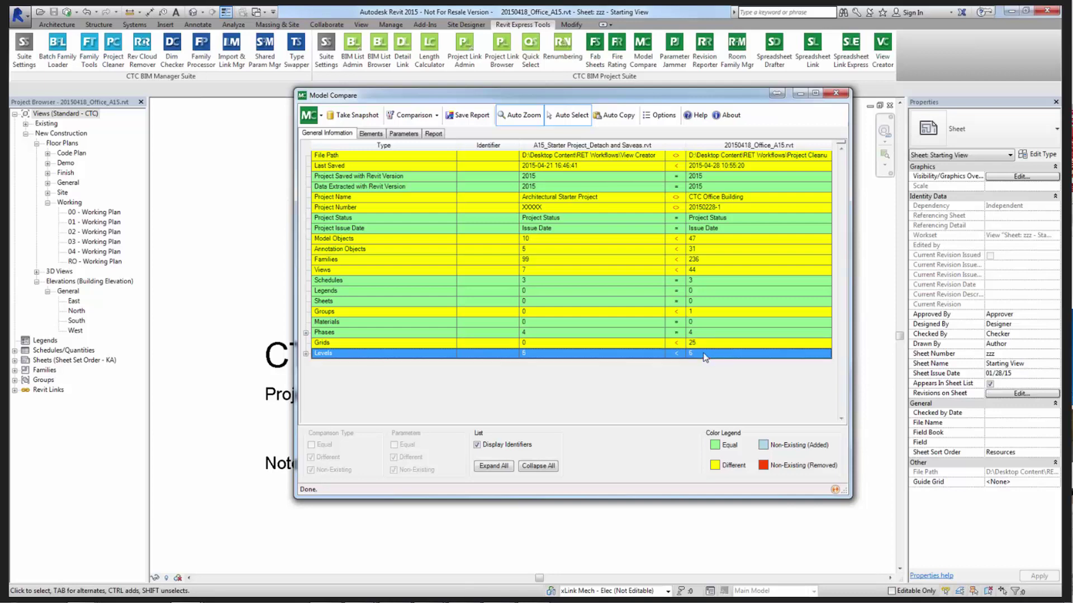
pyautogui.click(306, 355)
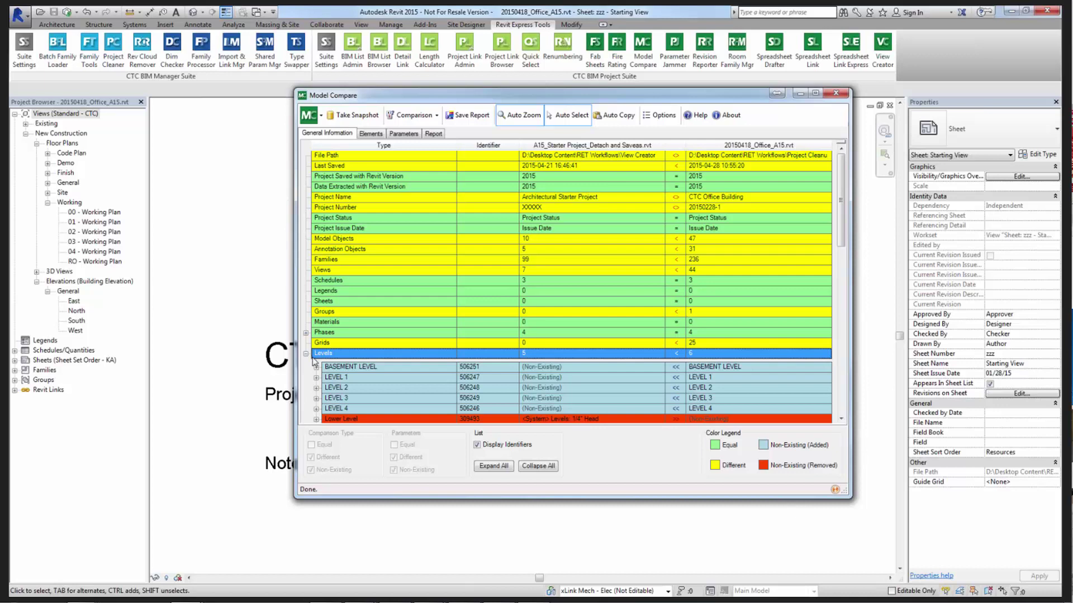
pyautogui.scroll(-2, 379, 355)
pyautogui.scroll(-1, 379, 356)
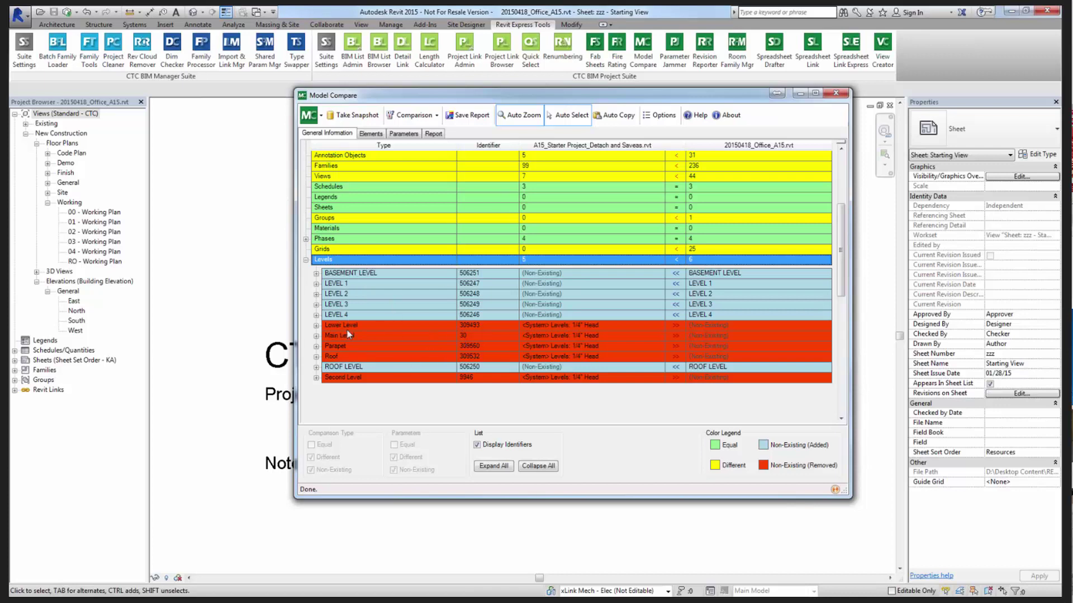
# Inspect the Dimensions, Extents and Identity Data parameters of Lower Level, and collapse its details.
pyautogui.click(316, 326)
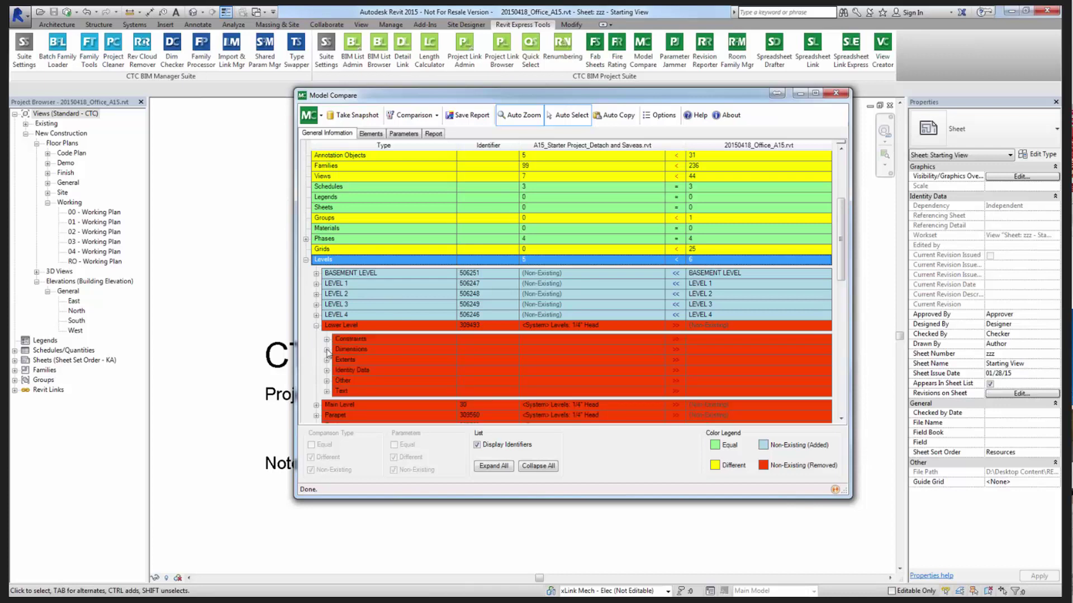
pyautogui.click(327, 350)
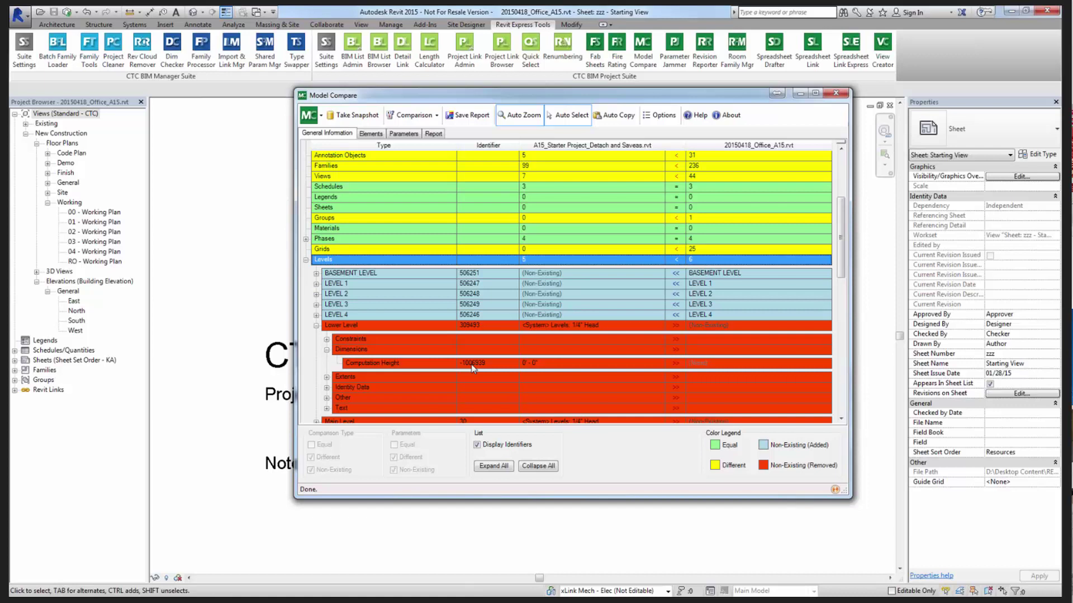
pyautogui.click(327, 350)
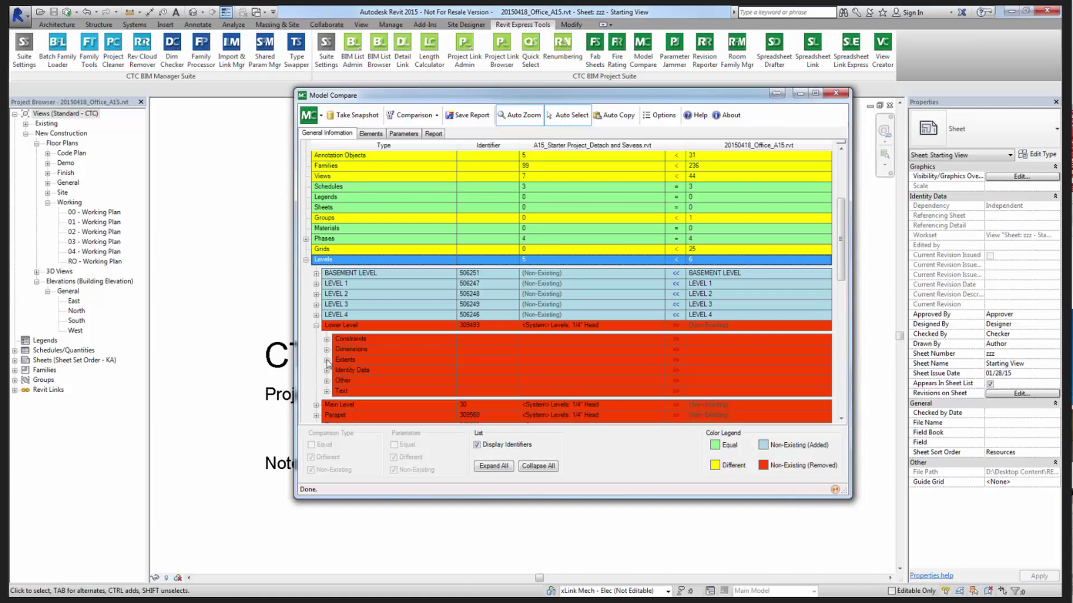
pyautogui.click(327, 360)
pyautogui.click(327, 360)
pyautogui.click(327, 370)
pyautogui.scroll(-4, 390, 276)
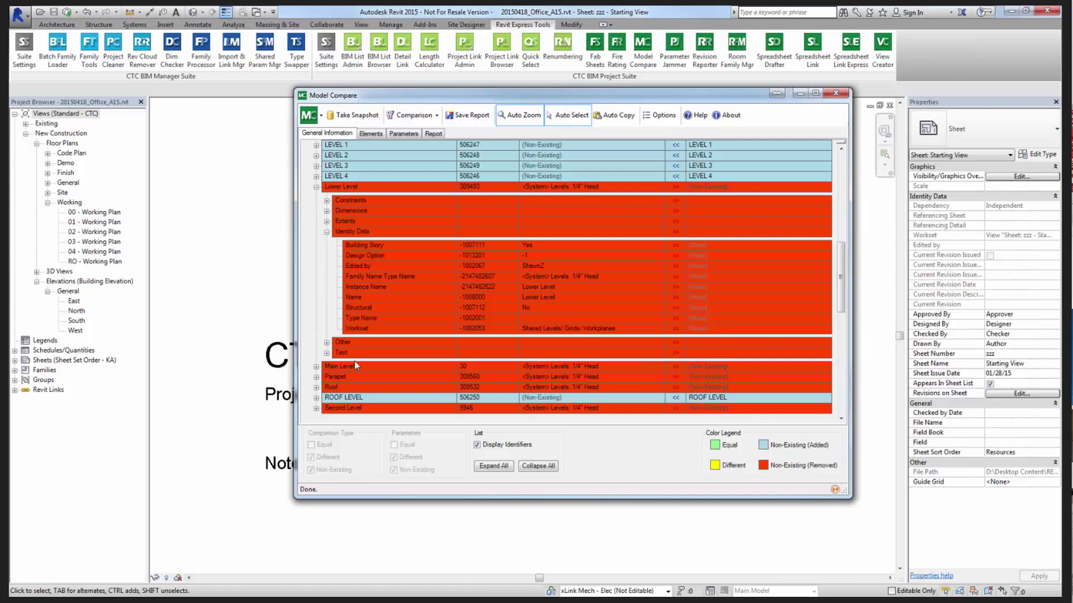
pyautogui.click(326, 231)
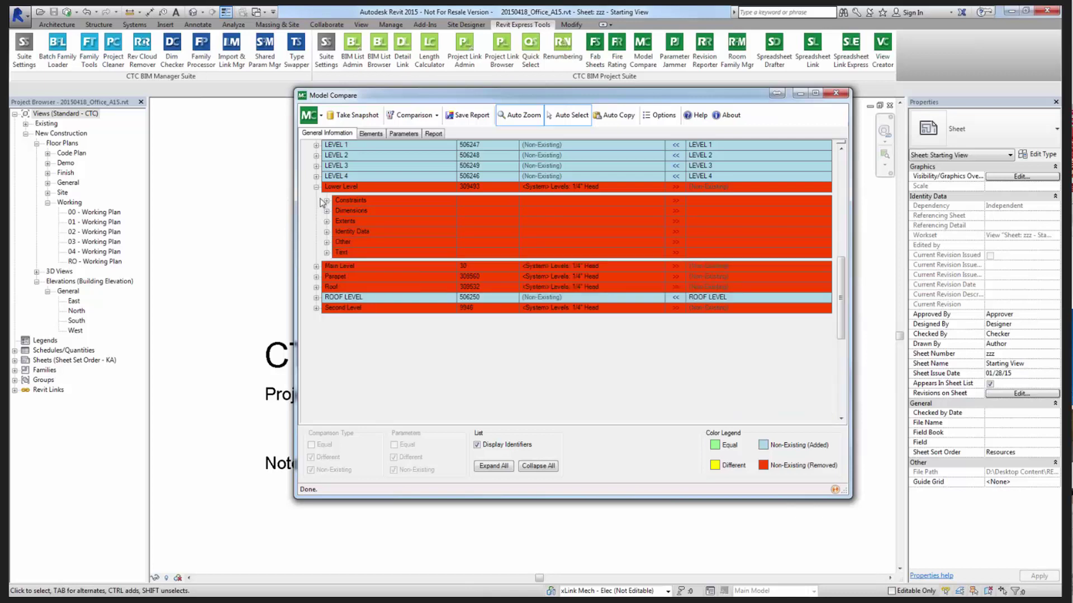
pyautogui.click(317, 187)
pyautogui.scroll(4, 341, 235)
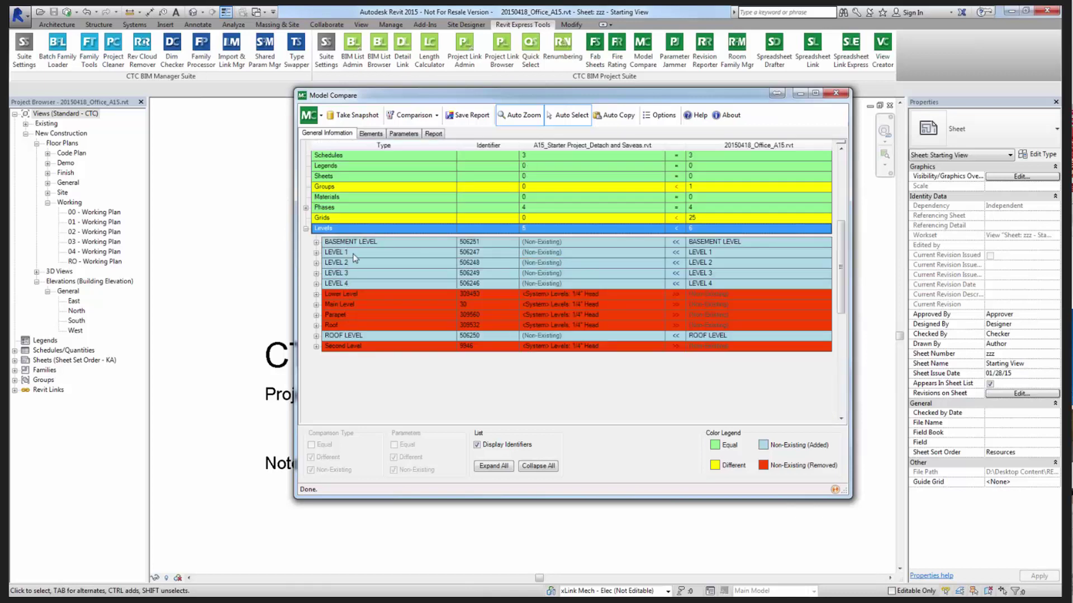
# Compare the LEVEL 1, LEVEL 4, Lower Level and Grids rows between the two project snapshots.
pyautogui.click(353, 253)
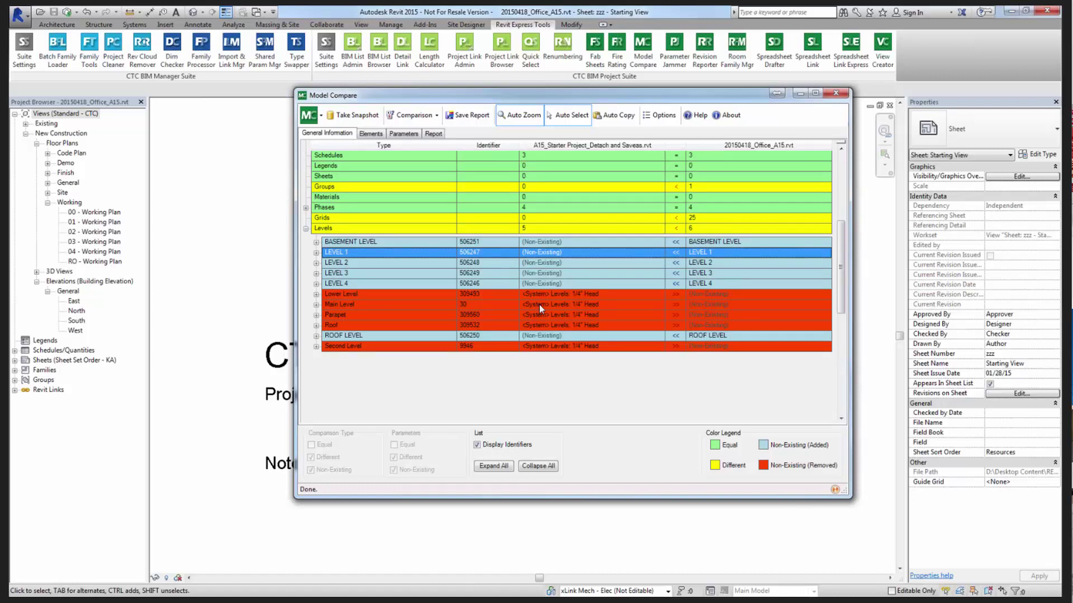
pyautogui.click(563, 296)
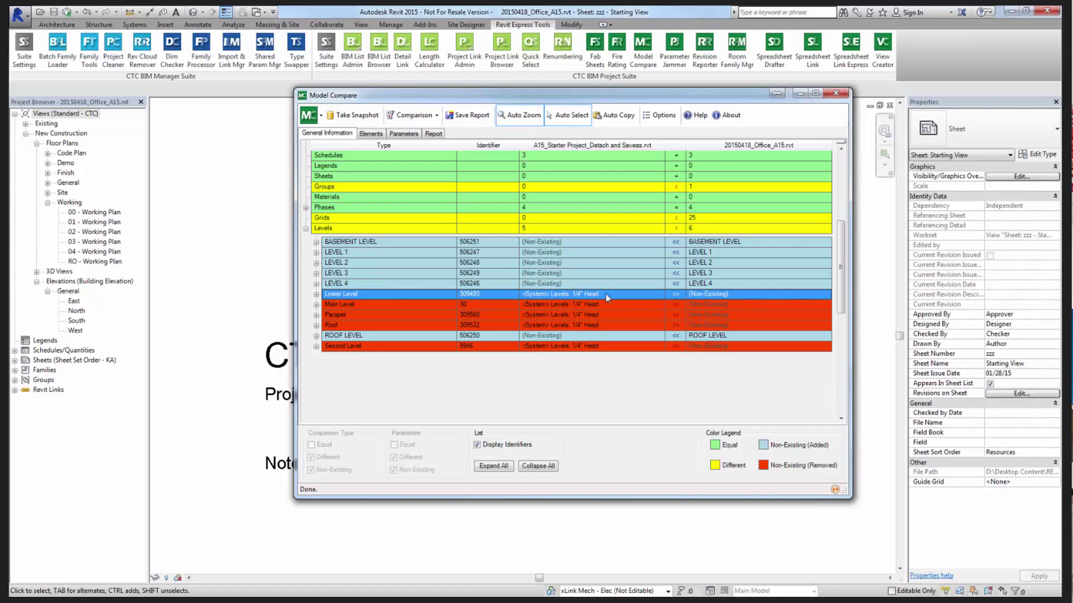
pyautogui.click(547, 285)
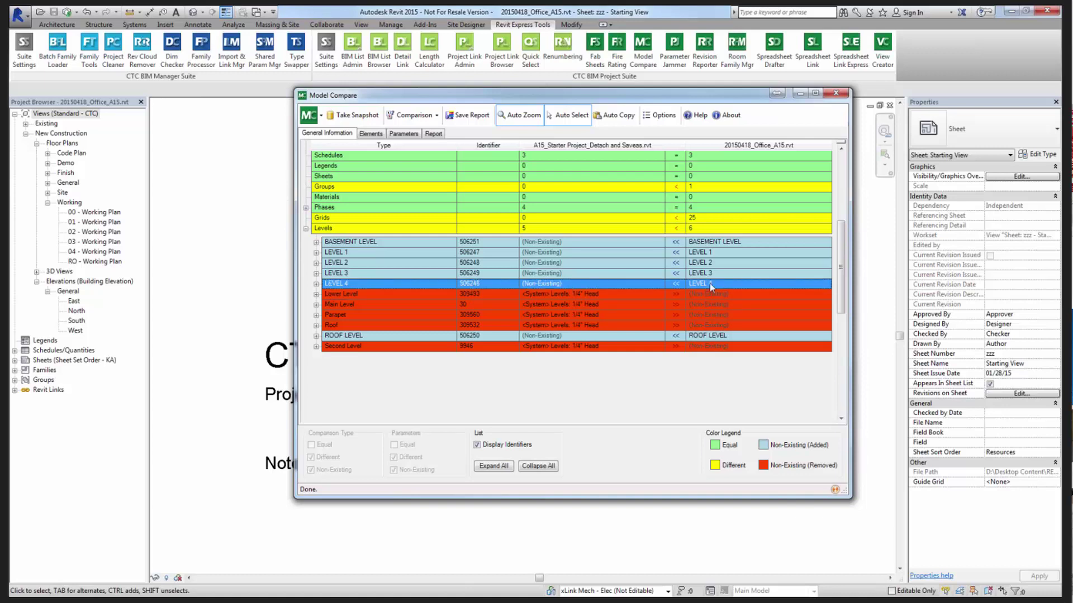
pyautogui.click(585, 297)
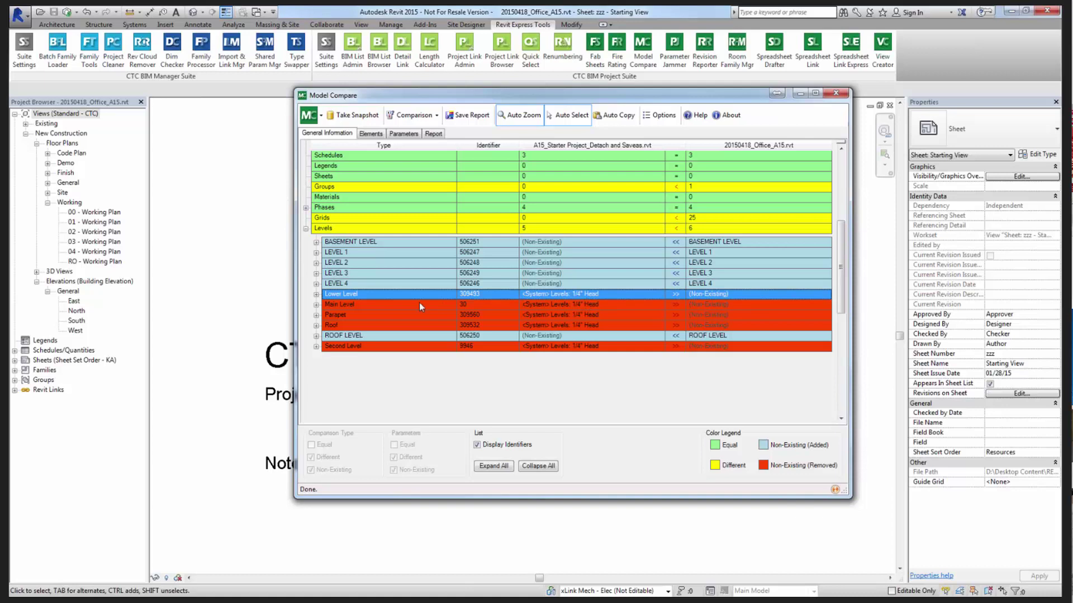
pyautogui.click(599, 221)
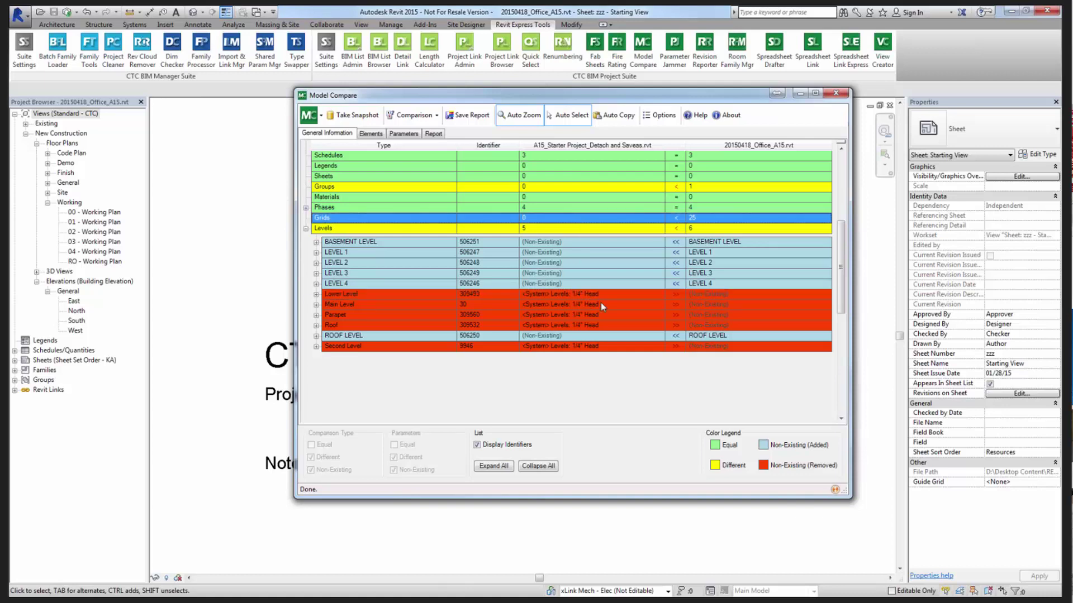
# Review Lower Level's instance name and computation height in its Identity Data and Dimensions groups, and collapse the level.
pyautogui.click(317, 294)
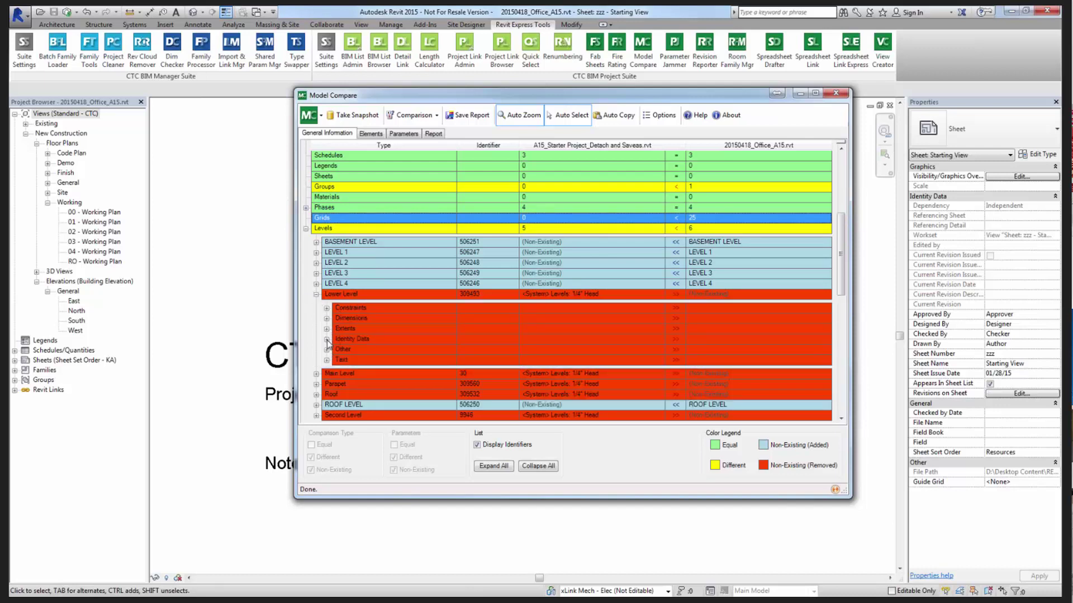
pyautogui.click(326, 340)
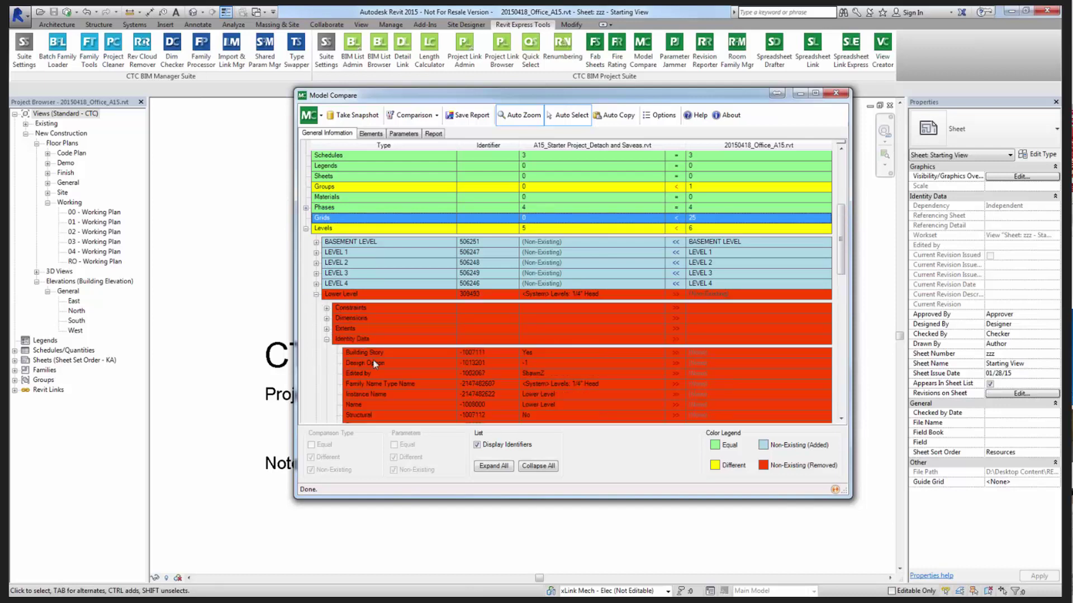
pyautogui.click(368, 394)
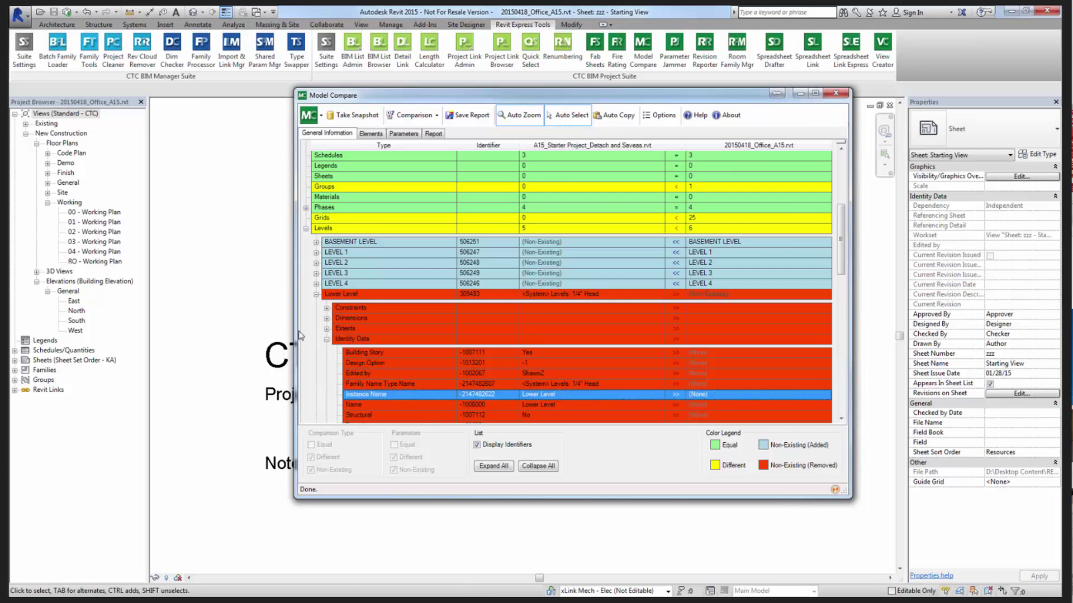
pyautogui.click(326, 318)
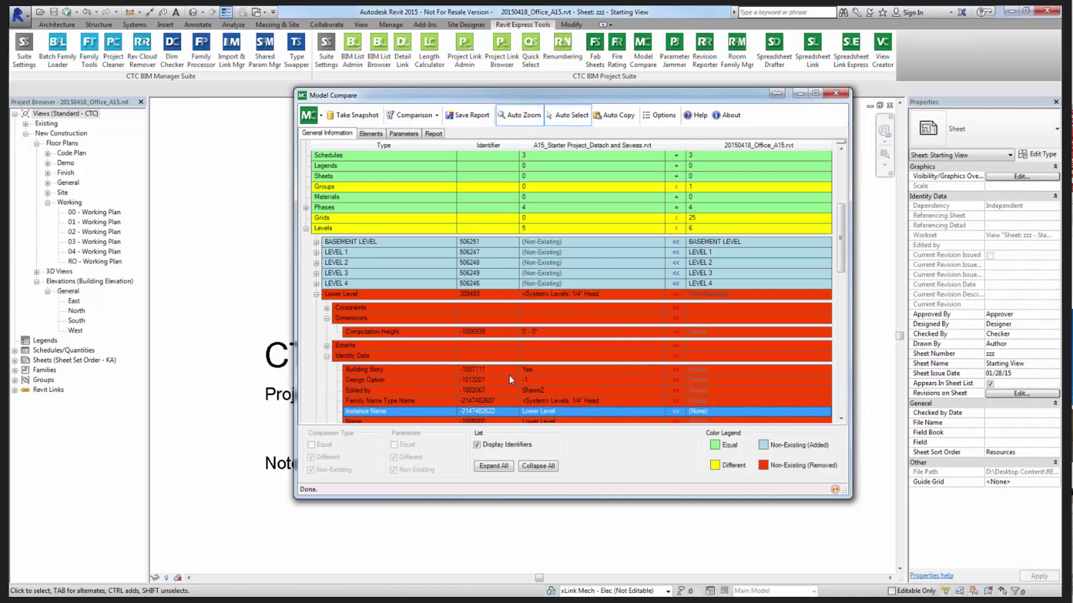
pyautogui.click(326, 356)
pyautogui.click(327, 318)
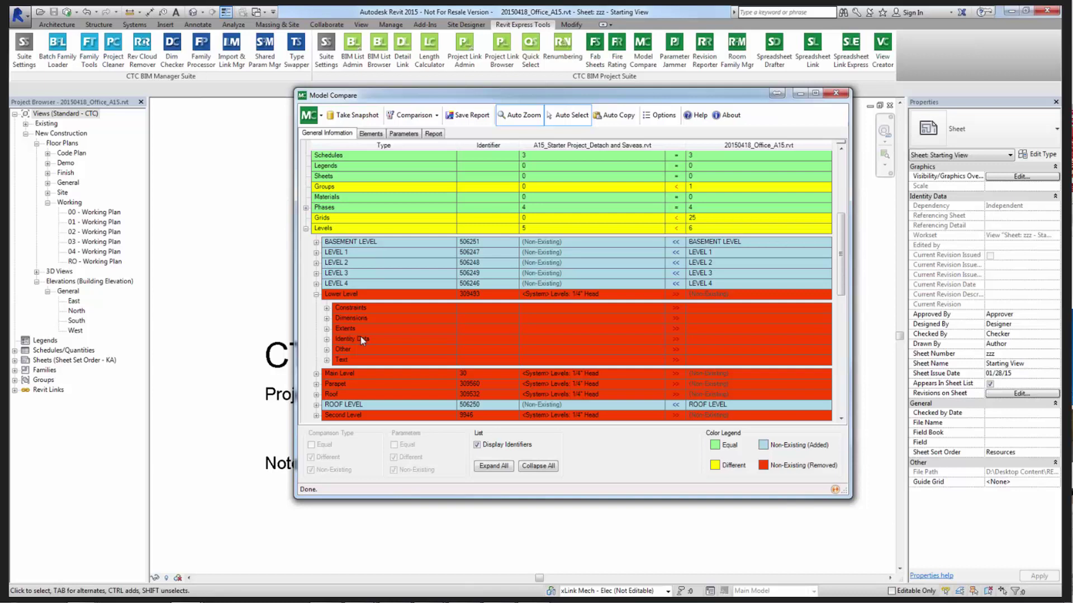
pyautogui.click(316, 294)
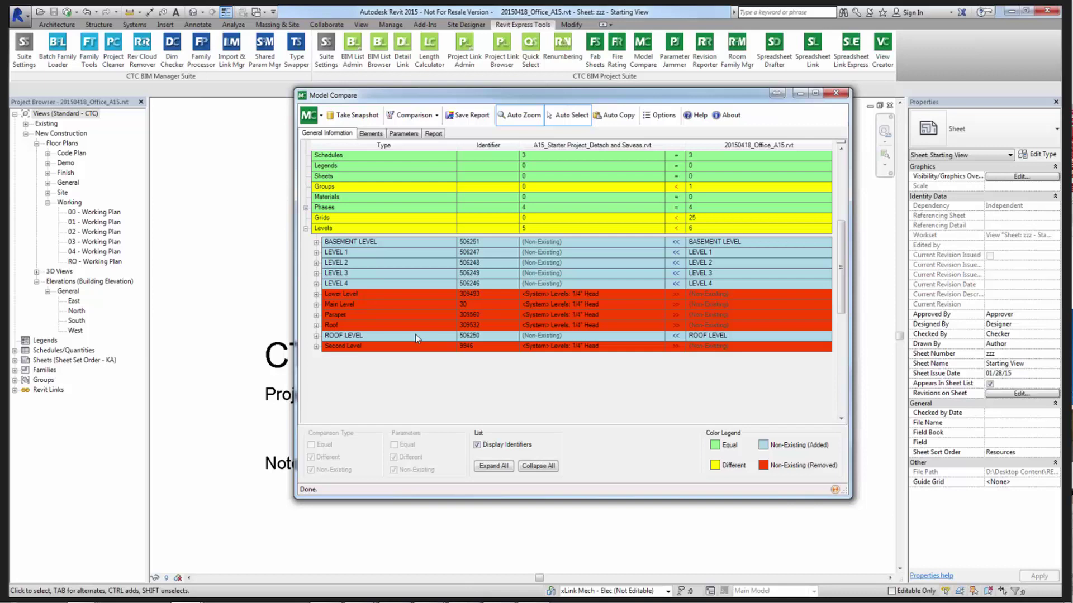
# Look over the general results together with the individual level rows, and collapse the Levels group.
pyautogui.scroll(5, 528, 355)
pyautogui.scroll(-3, 534, 350)
pyautogui.scroll(-1, 533, 351)
pyautogui.scroll(3, 447, 349)
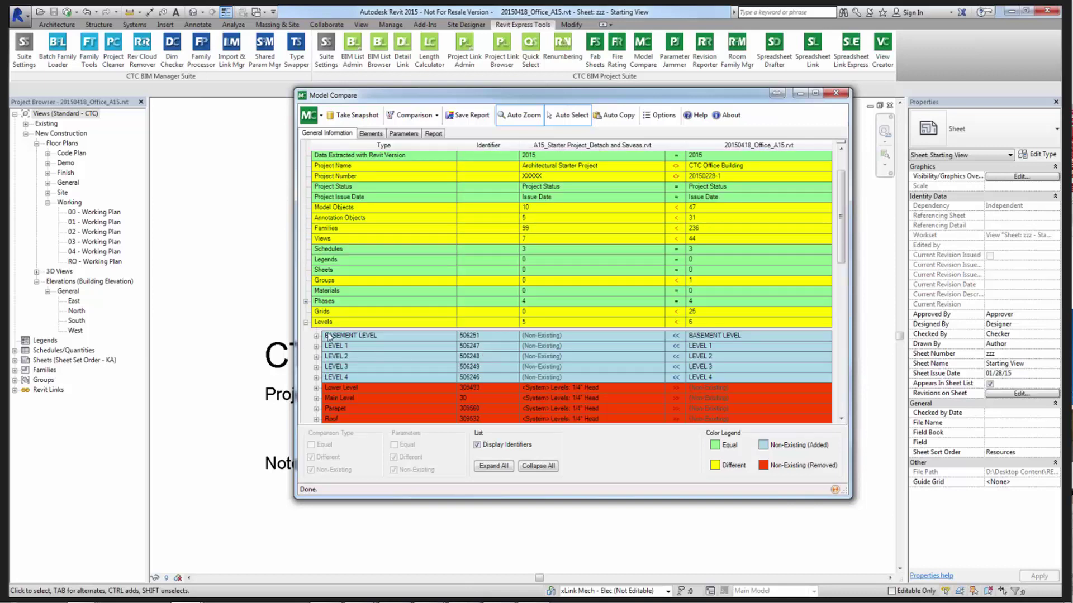
pyautogui.scroll(-3, 364, 367)
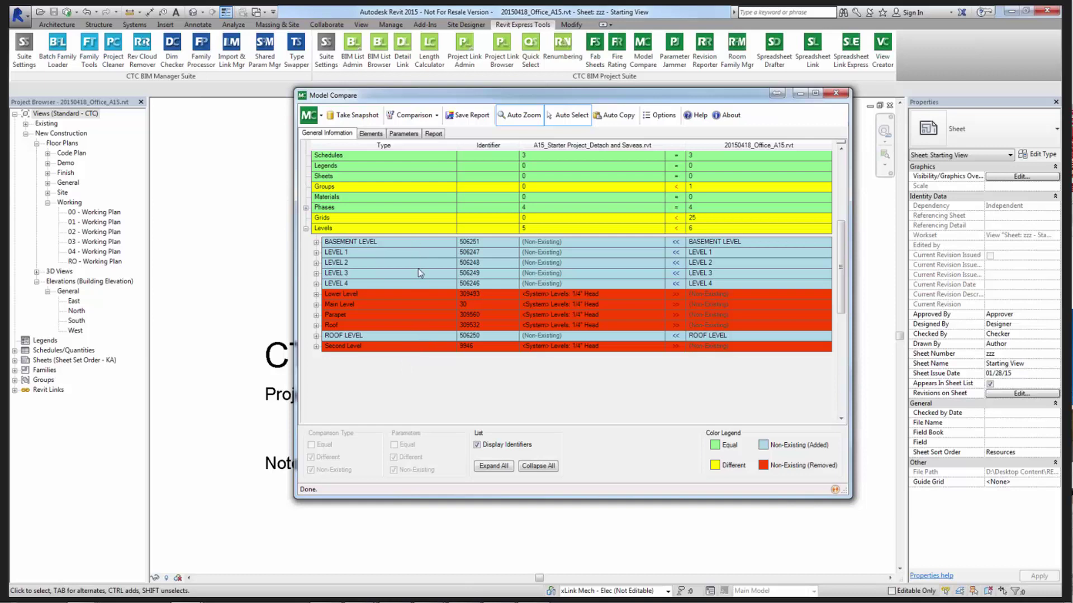
pyautogui.click(306, 229)
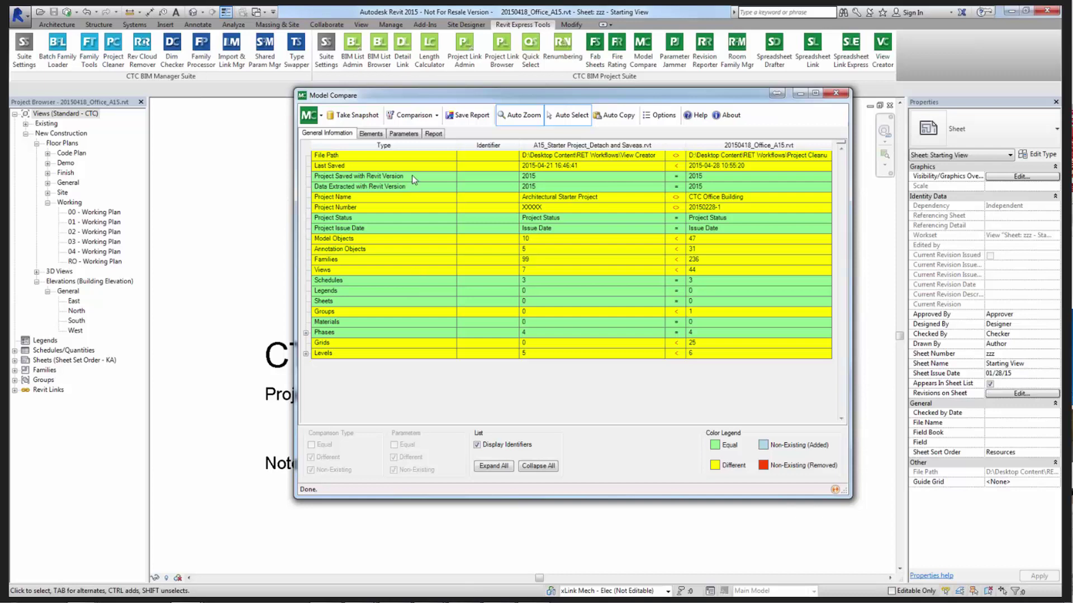
# Show the element comparison, expand Families, and check the Analytical Links and Analytical Nodes categories.
pyautogui.click(371, 133)
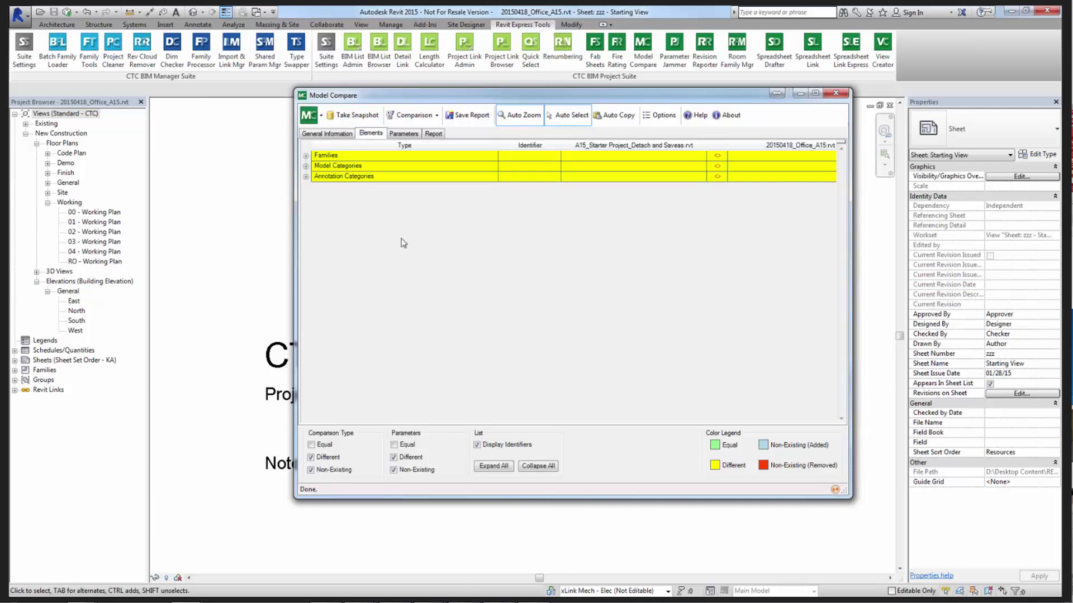
pyautogui.click(305, 155)
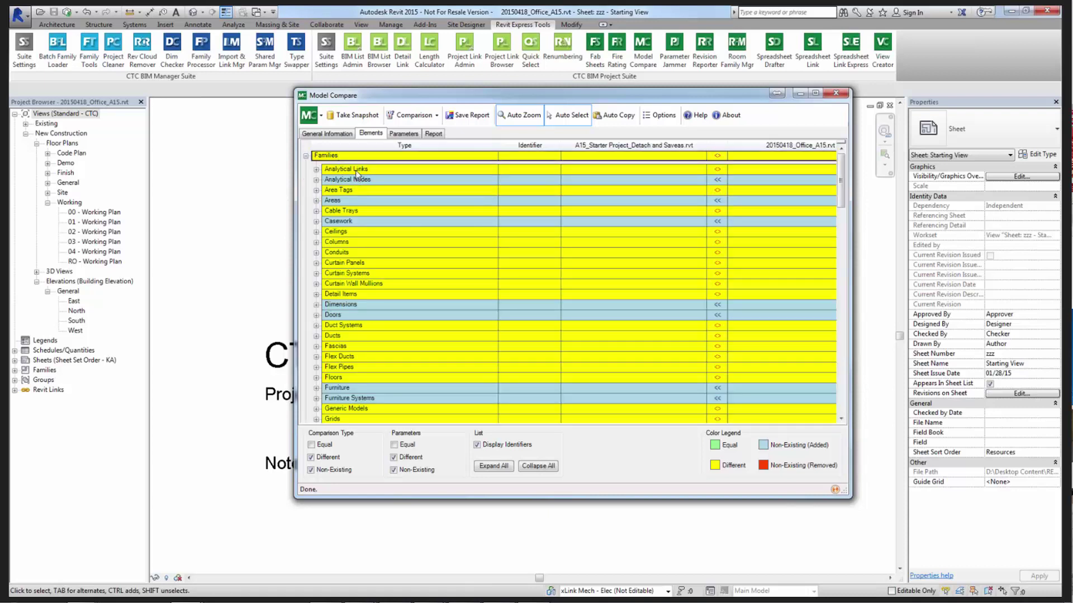
pyautogui.click(354, 169)
pyautogui.click(356, 182)
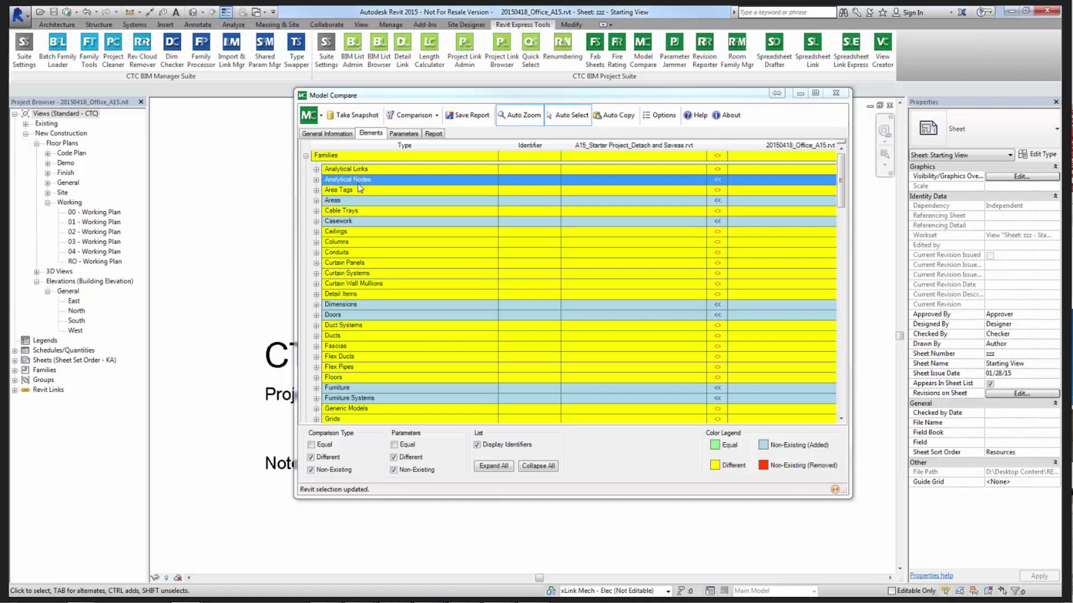
# Check the category selections in the setup for a new comparison pair, and dismiss it without running a comparison.
pyautogui.click(421, 119)
pyautogui.click(428, 133)
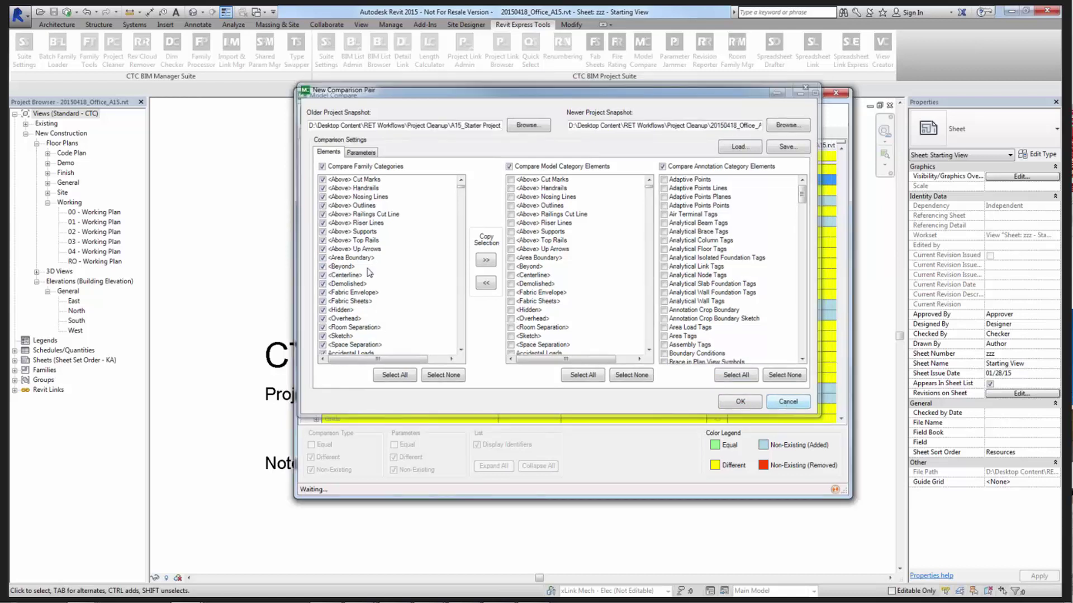
pyautogui.click(790, 403)
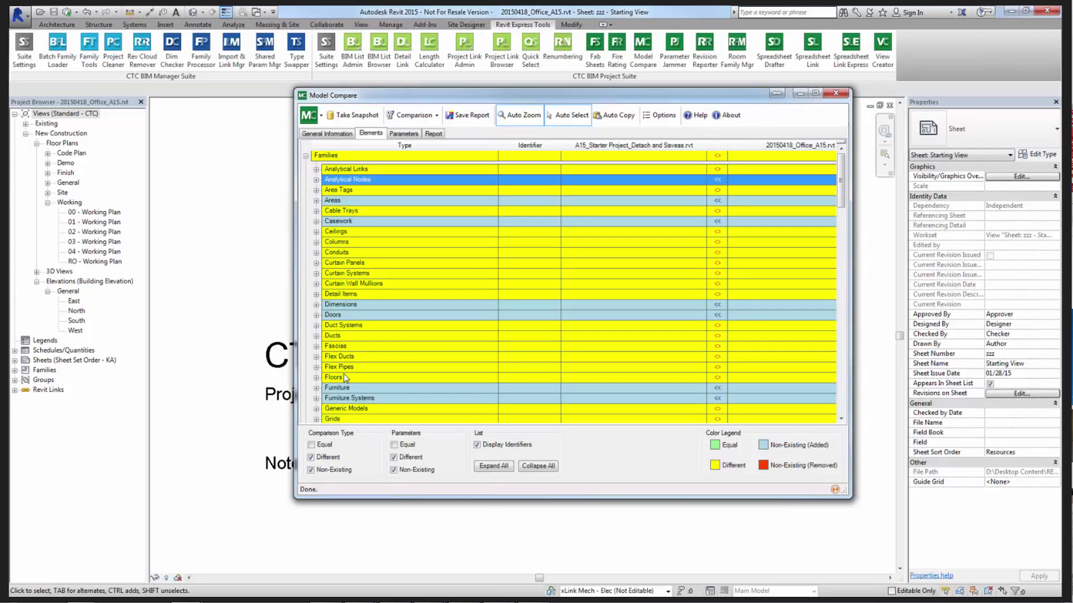
# Examine the door families under Doors in both project snapshots, and collapse the Doors category.
pyautogui.click(316, 315)
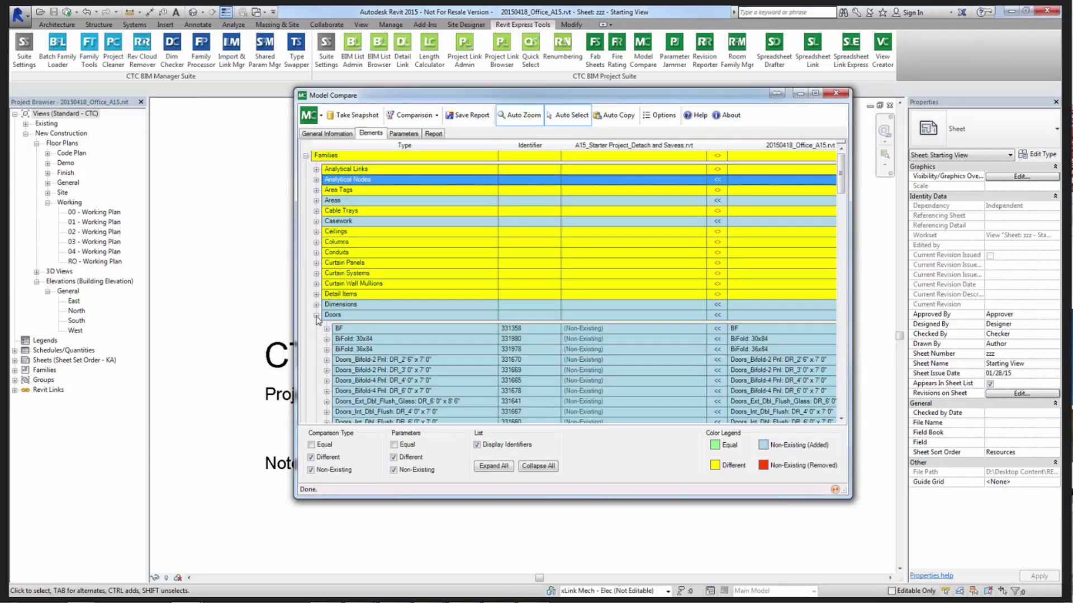
pyautogui.scroll(-10, 349, 330)
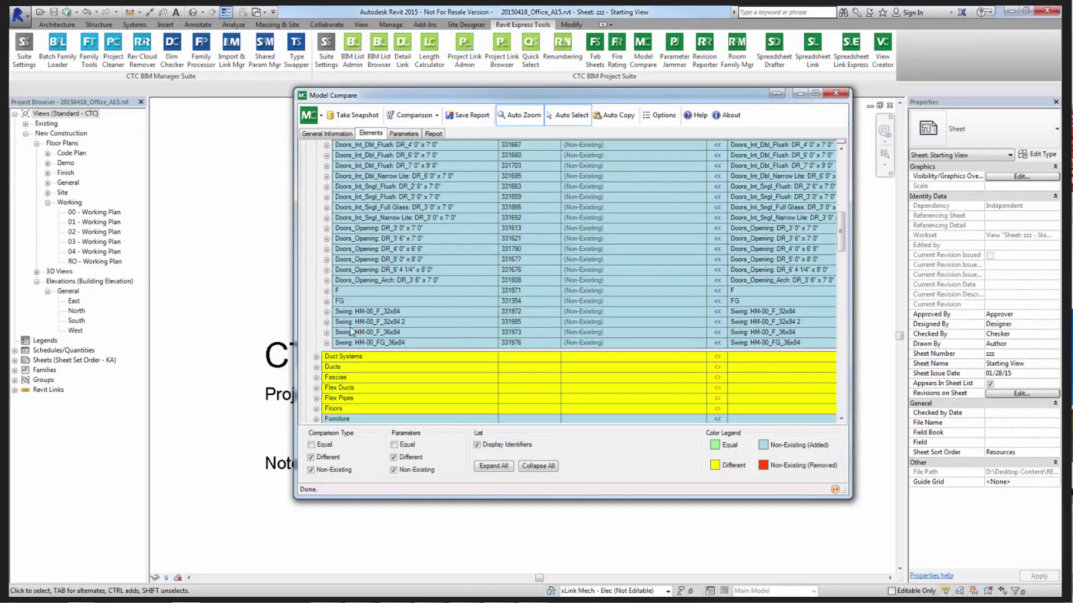
pyautogui.scroll(8, 351, 330)
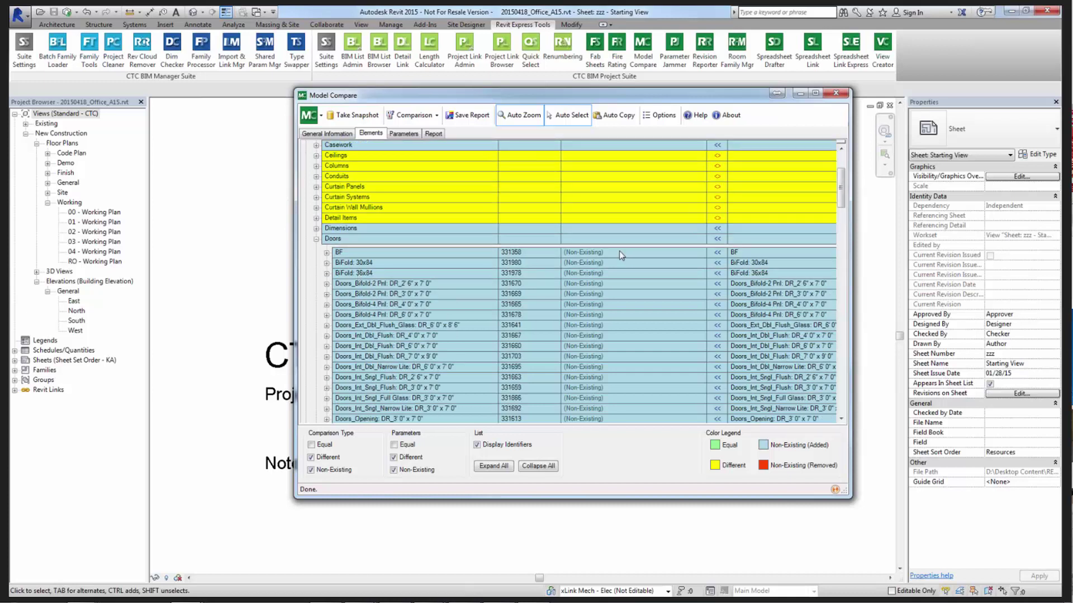
pyautogui.scroll(-1, 619, 252)
pyautogui.scroll(3, 620, 254)
pyautogui.scroll(-2, 693, 329)
pyautogui.scroll(-3, 738, 276)
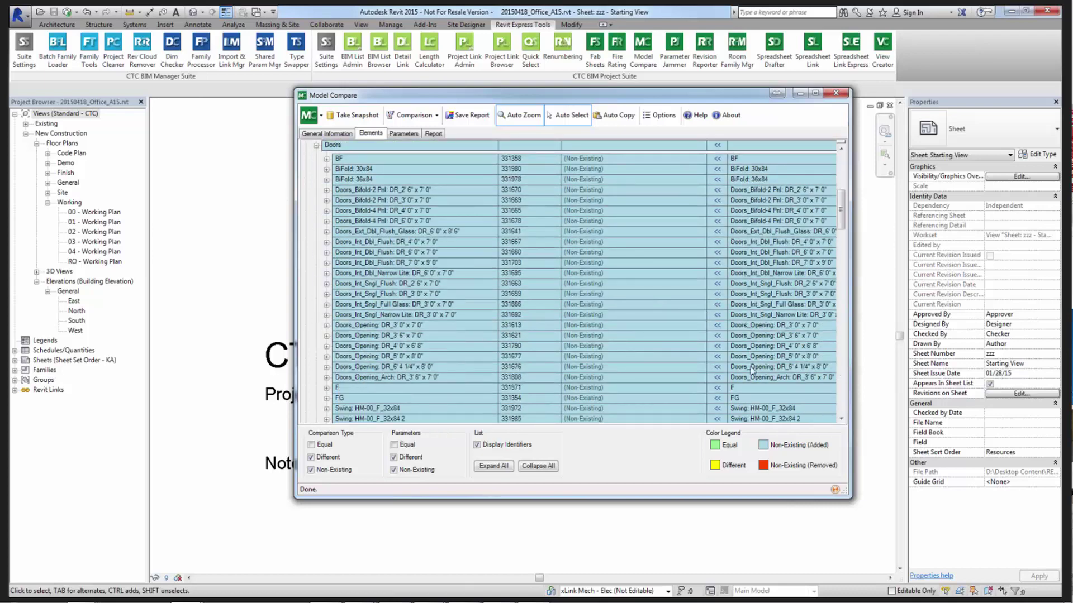
pyautogui.scroll(-1, 754, 405)
pyautogui.scroll(1, 759, 365)
pyautogui.scroll(2, 359, 248)
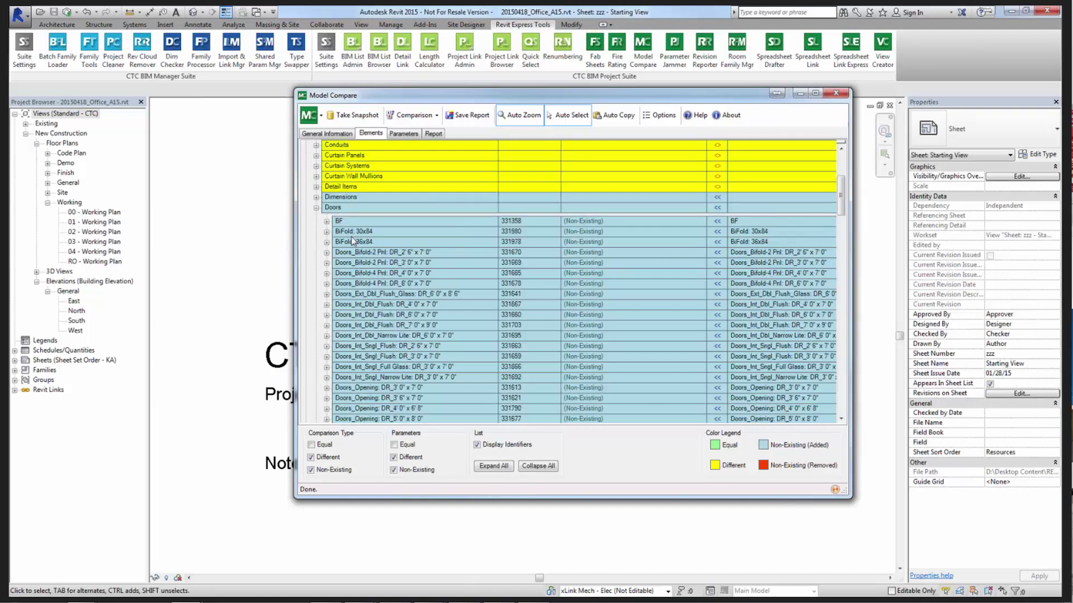
pyautogui.click(316, 209)
# Expand the Walls category under Families and compare its generic, curtain, brick and concrete wall types between the snapshots.
pyautogui.scroll(-1, 338, 237)
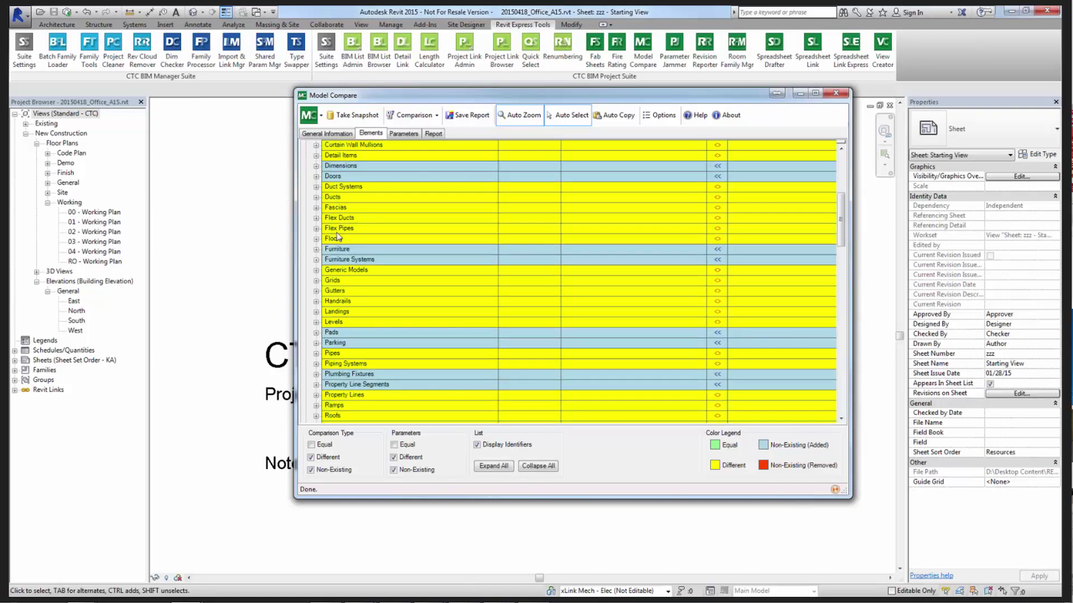
pyautogui.scroll(-9, 337, 237)
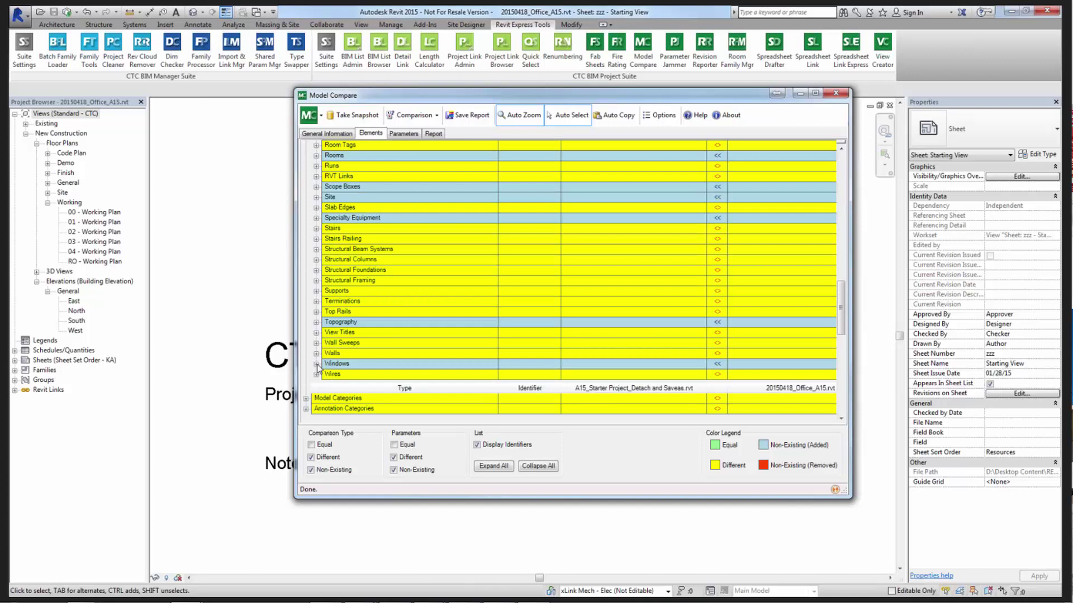
pyautogui.click(316, 353)
pyautogui.scroll(-3, 410, 334)
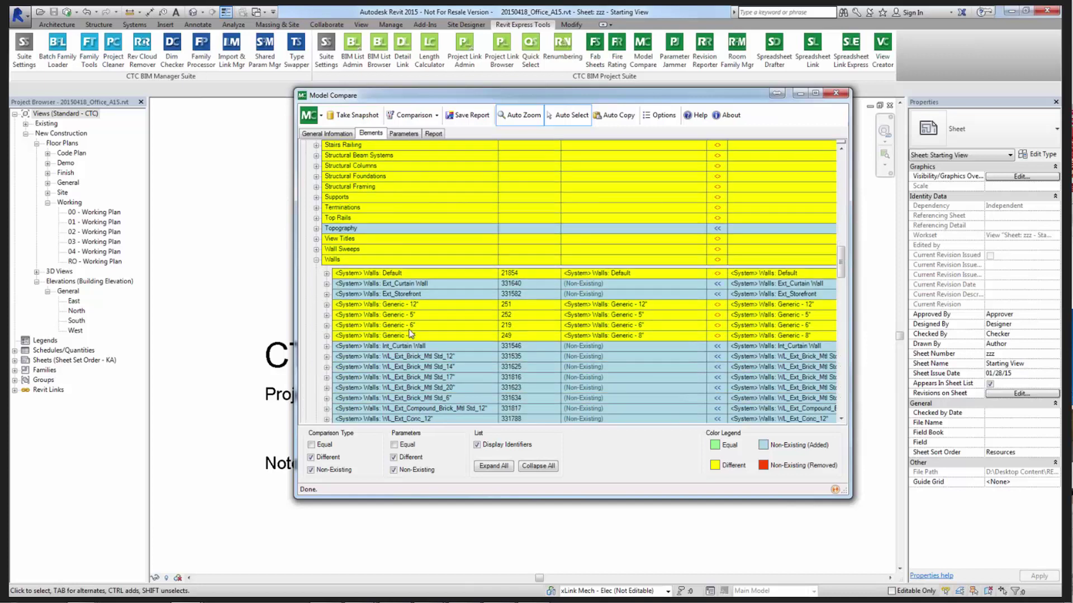
pyautogui.scroll(-3, 452, 316)
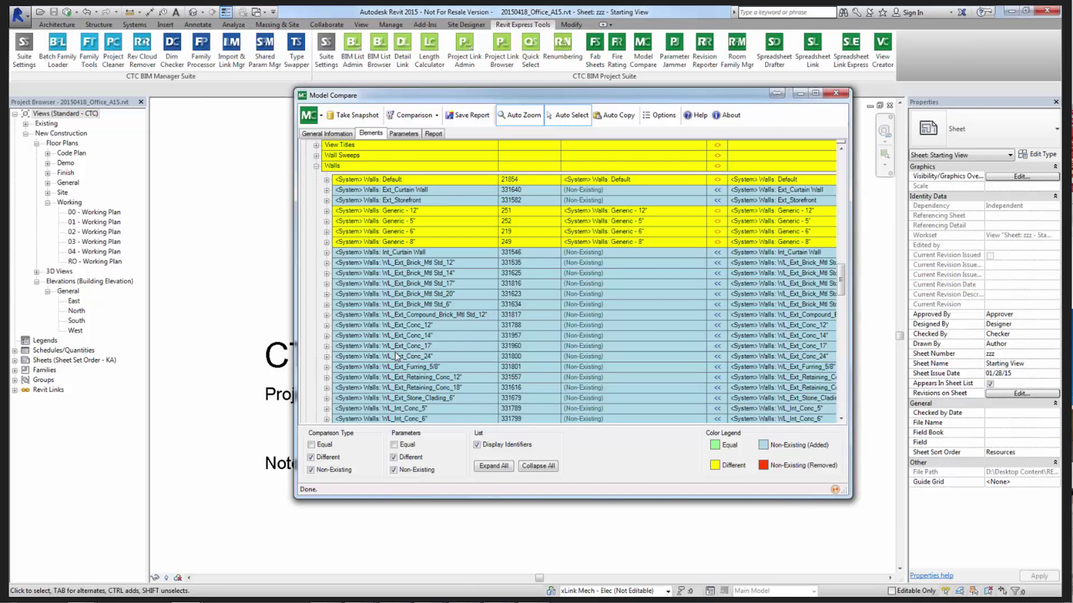
pyautogui.scroll(1, 396, 356)
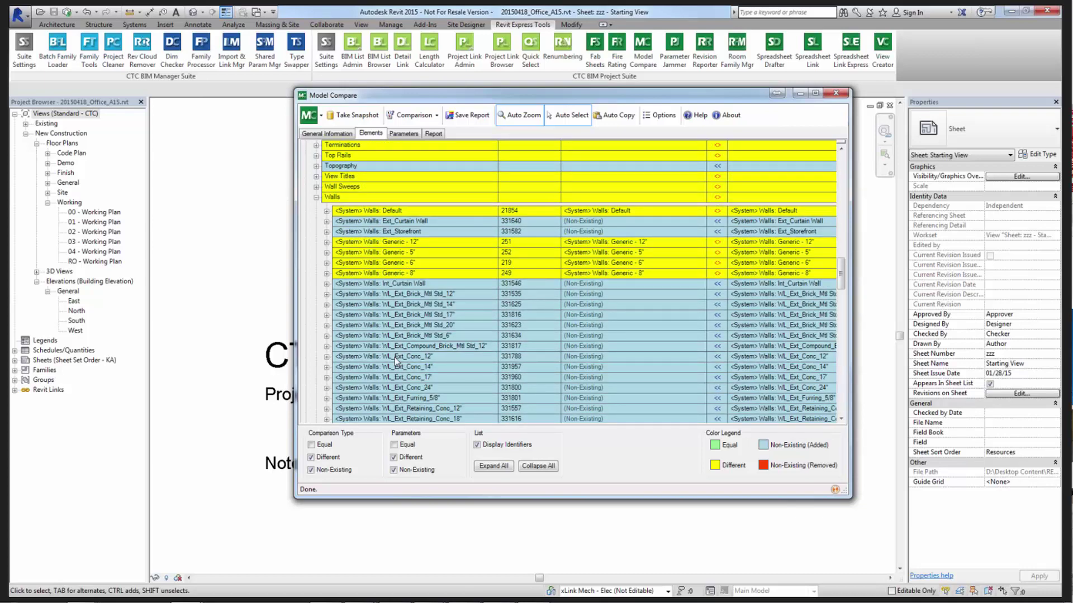
# Select the Int_Curtain Wall and WL_Ext_Brick_Mtl Std_17" types, inspect the brick type's Construction parameters, and collapse its details.
pyautogui.click(408, 284)
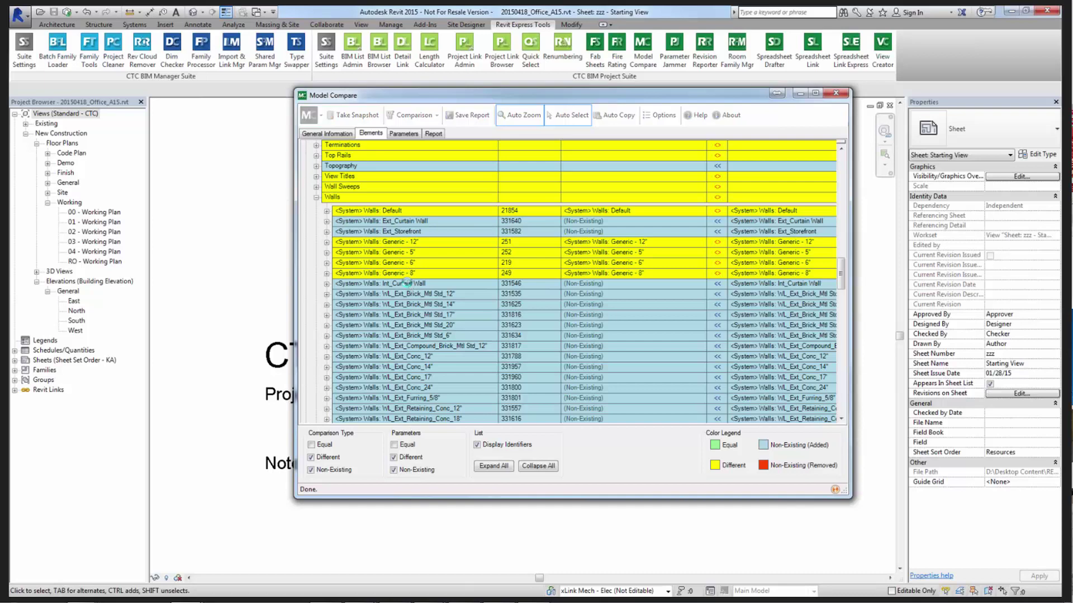
pyautogui.click(405, 315)
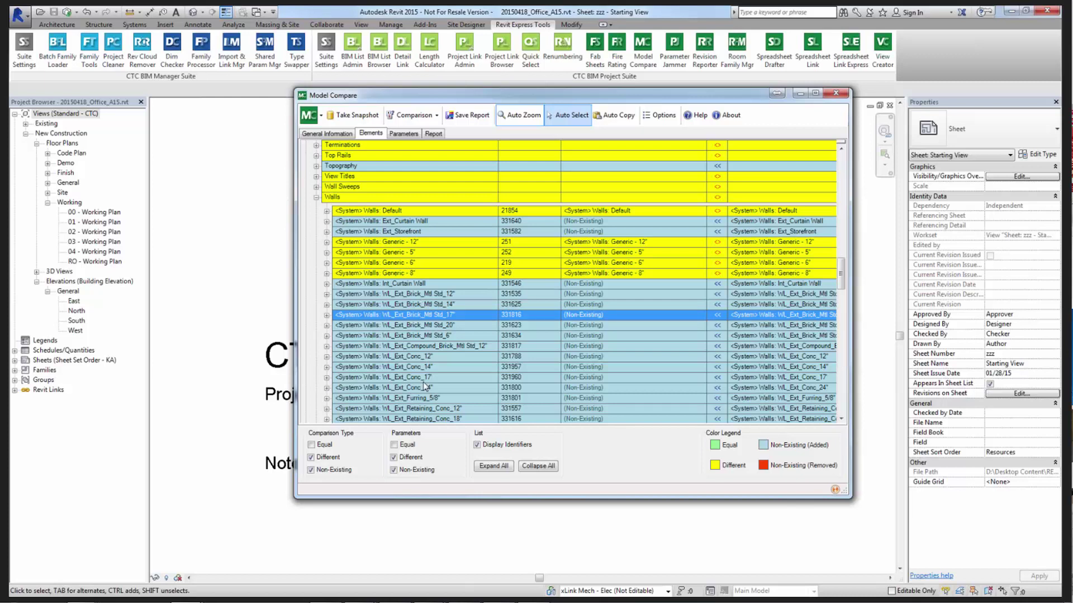
pyautogui.click(327, 317)
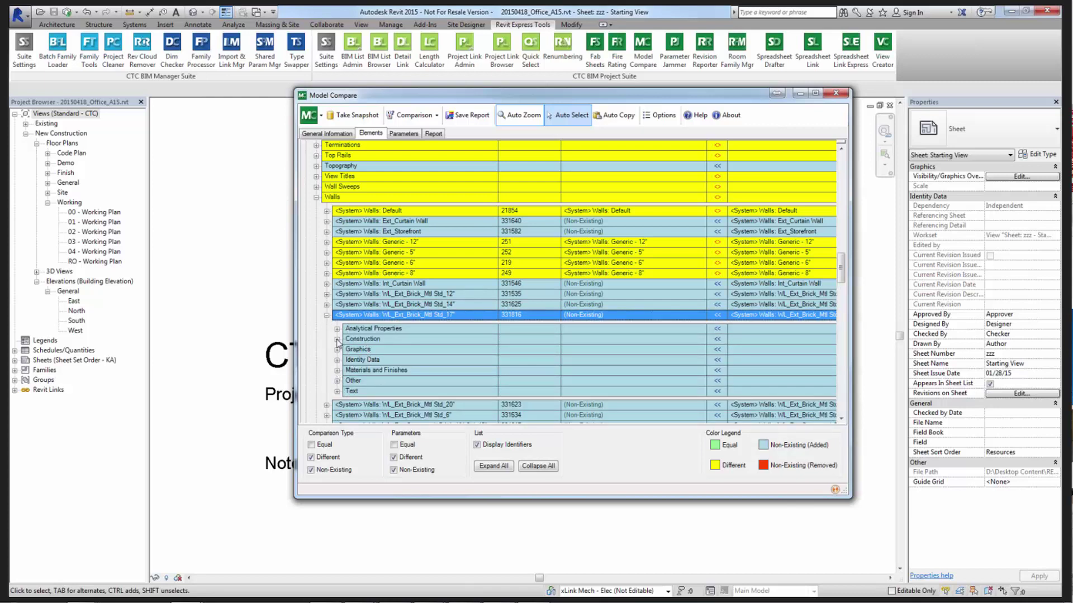
pyautogui.click(337, 339)
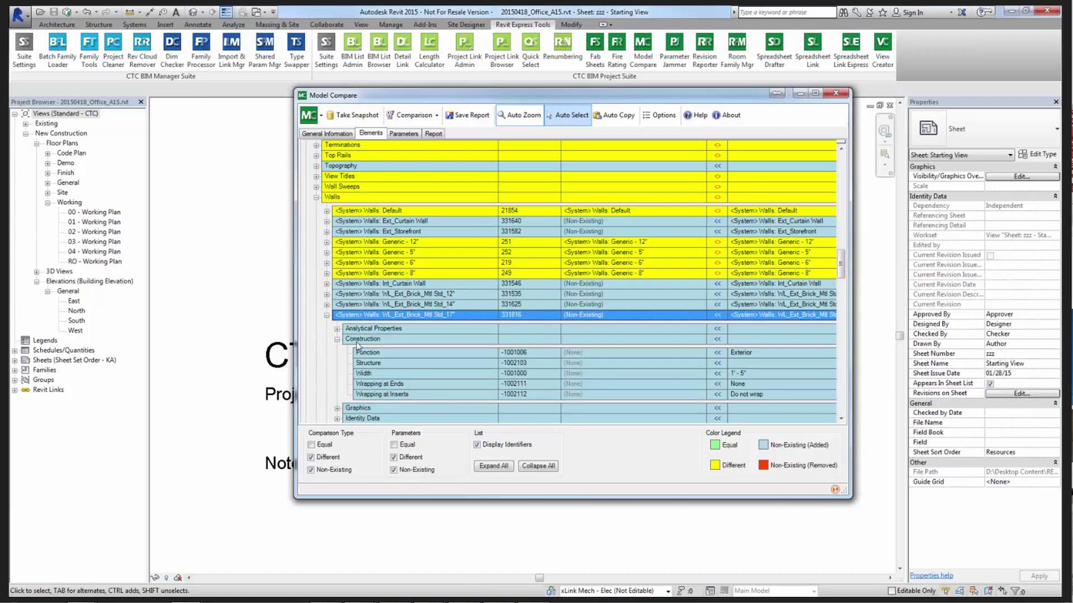
pyautogui.click(327, 316)
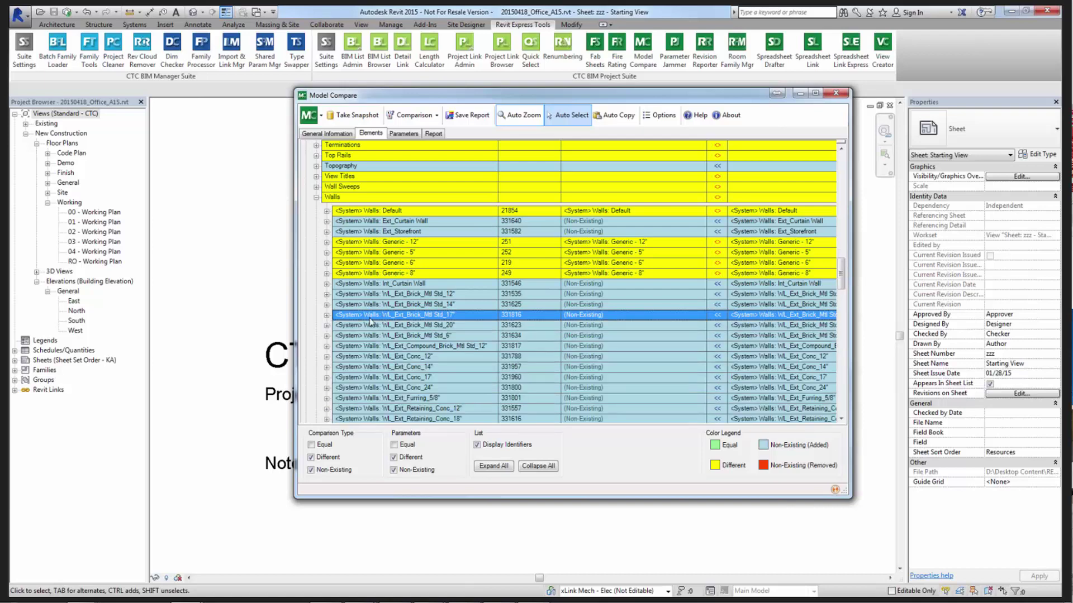
# Expand the Generic - 8" wall with its Identity Data and Text groups, and inspect the UniqueID parameter.
pyautogui.click(426, 266)
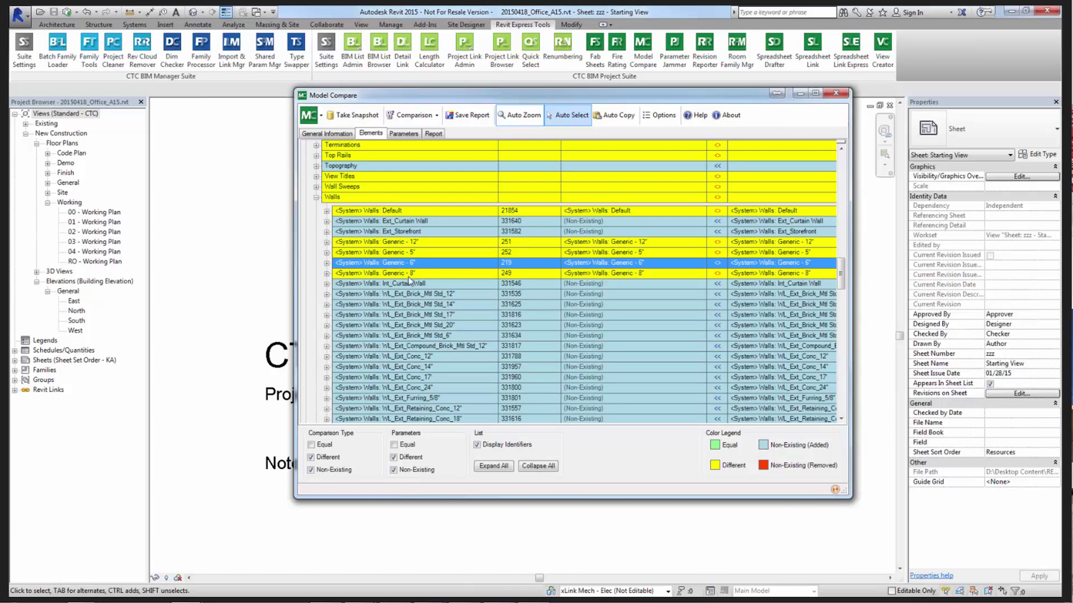
pyautogui.click(326, 273)
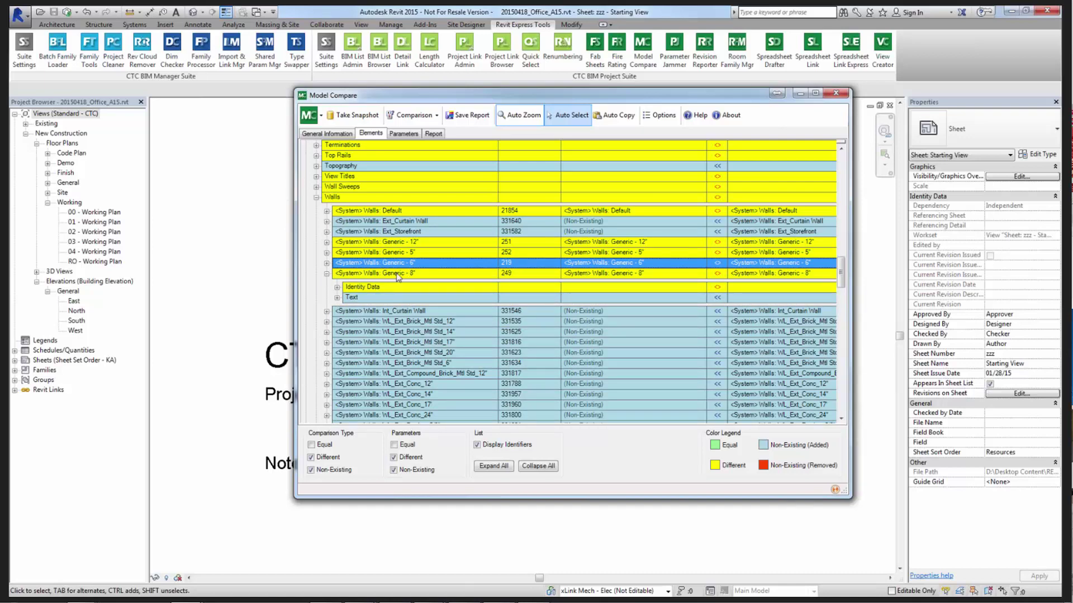
pyautogui.click(415, 274)
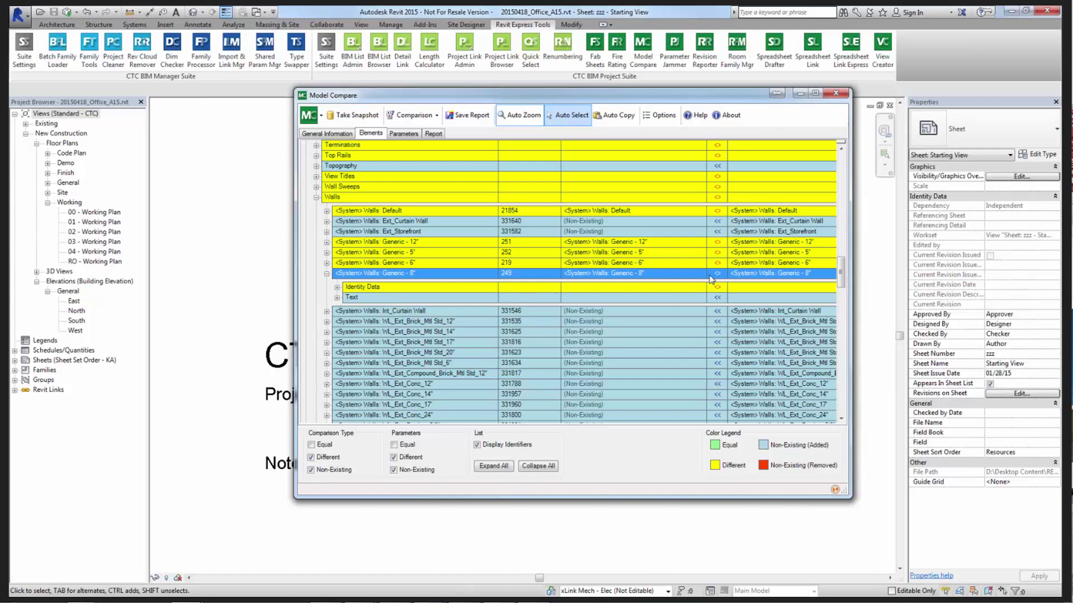
pyautogui.click(353, 288)
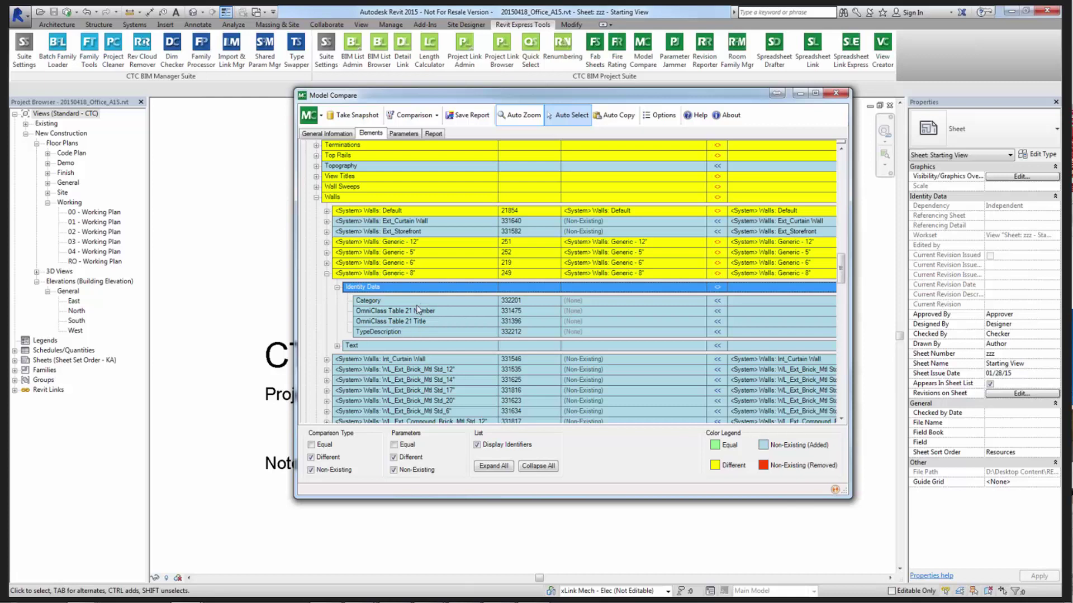
pyautogui.click(337, 346)
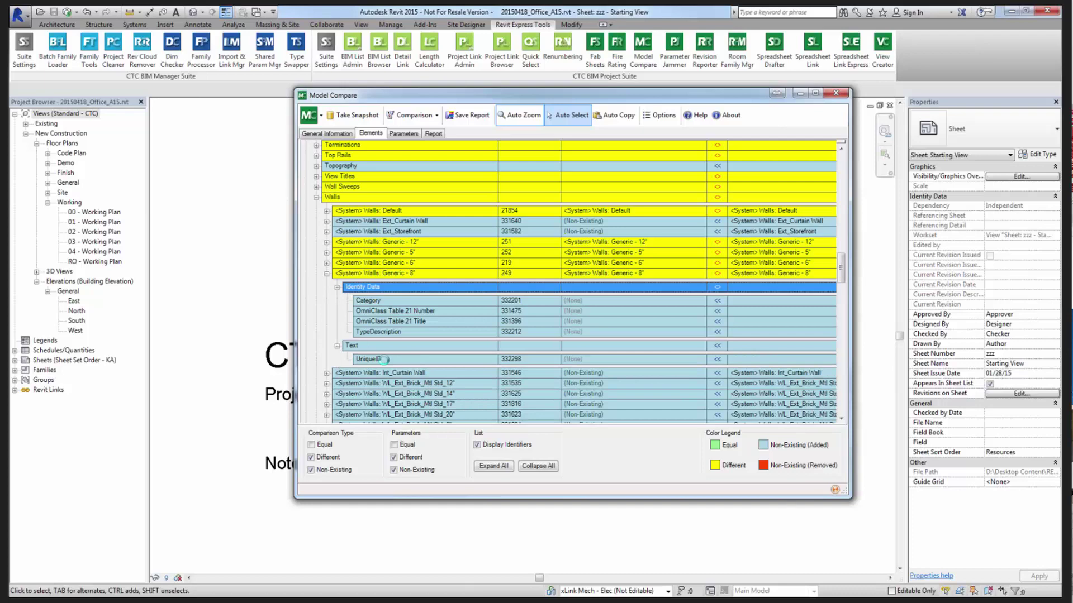
pyautogui.click(385, 359)
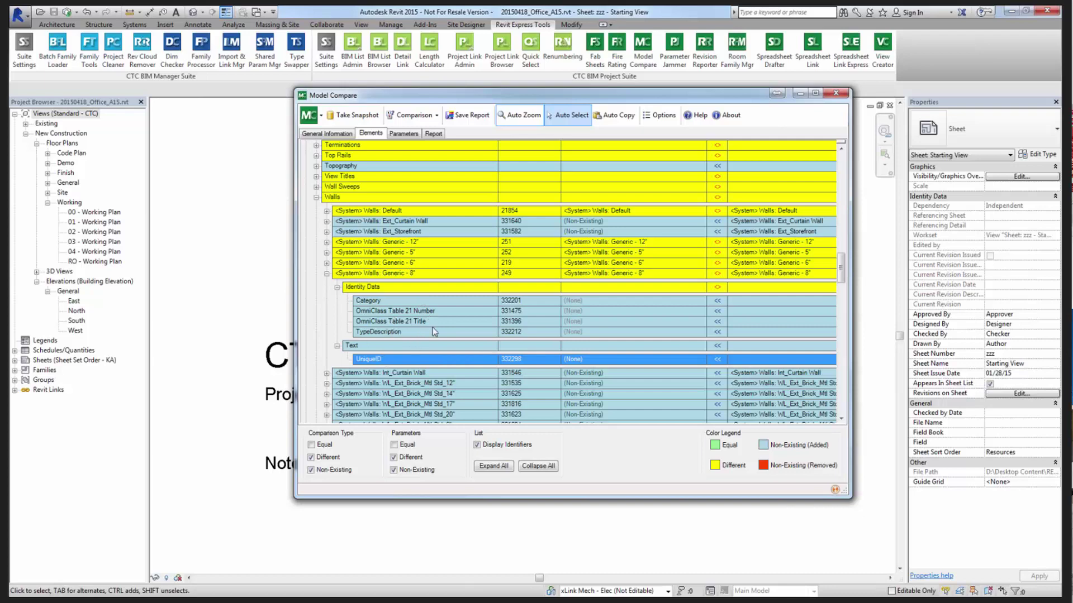
# Review the Generic - 8" wall's Category, OmniClass Table 21 Number and Title, and TypeDescription parameters, and collapse the wall.
pyautogui.click(388, 301)
pyautogui.click(390, 312)
pyautogui.click(391, 322)
pyautogui.click(393, 331)
pyautogui.click(380, 289)
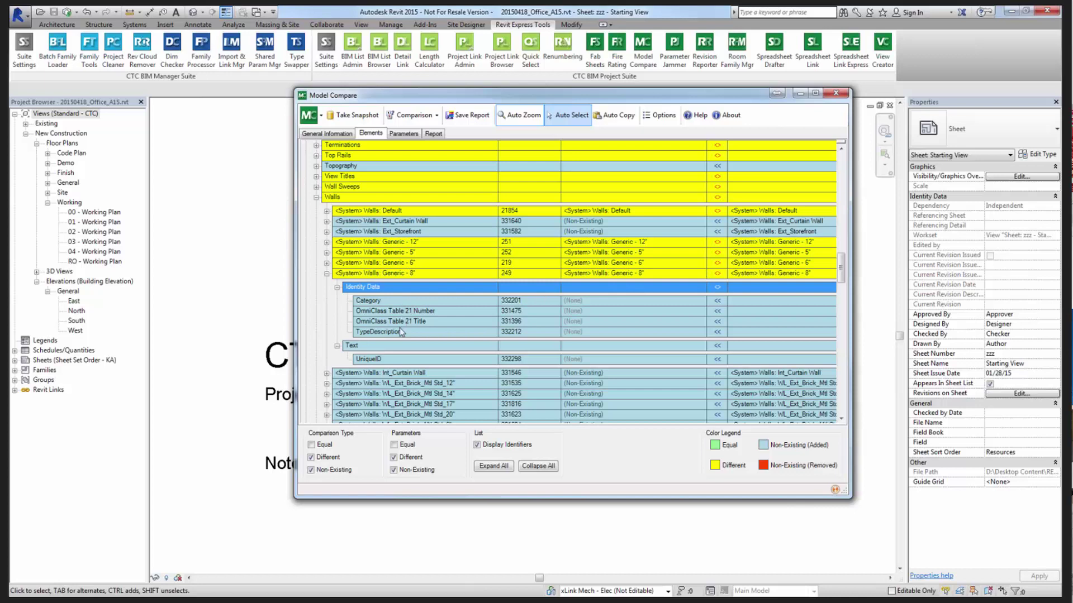
pyautogui.click(337, 287)
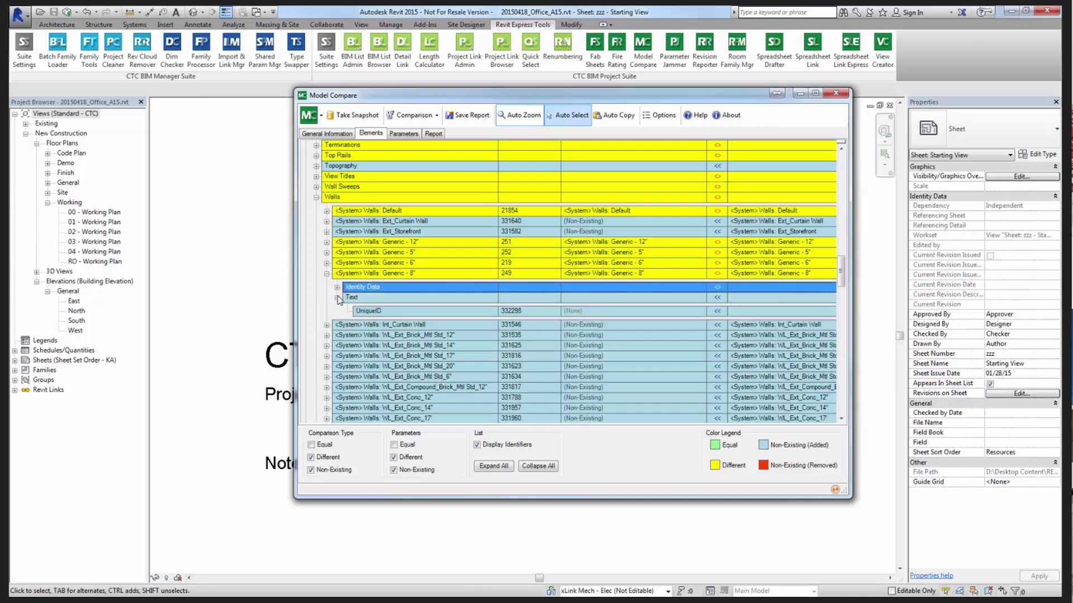
pyautogui.click(337, 297)
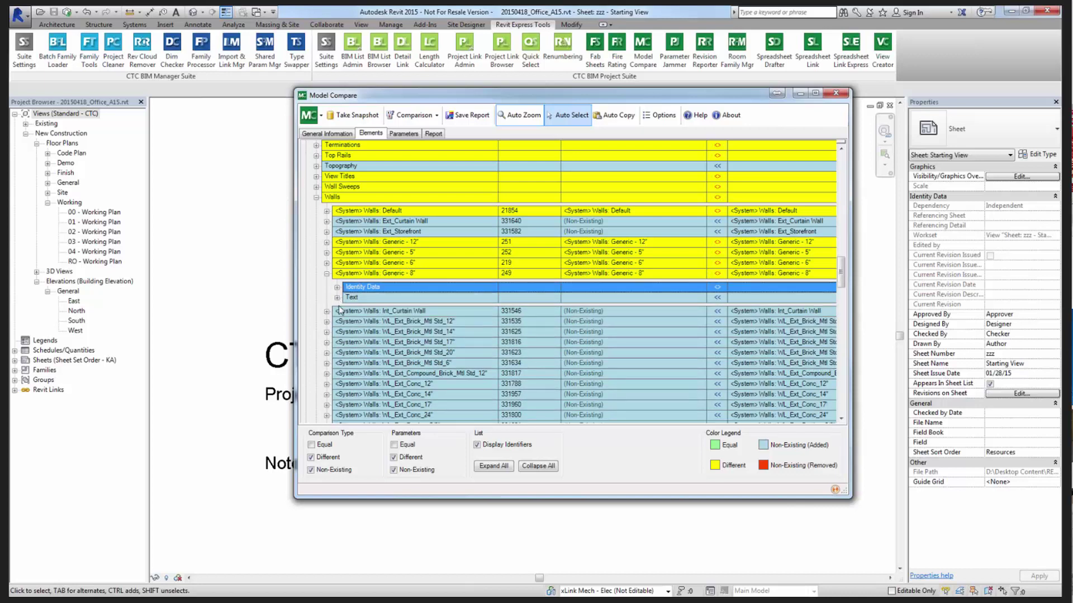
pyautogui.click(327, 273)
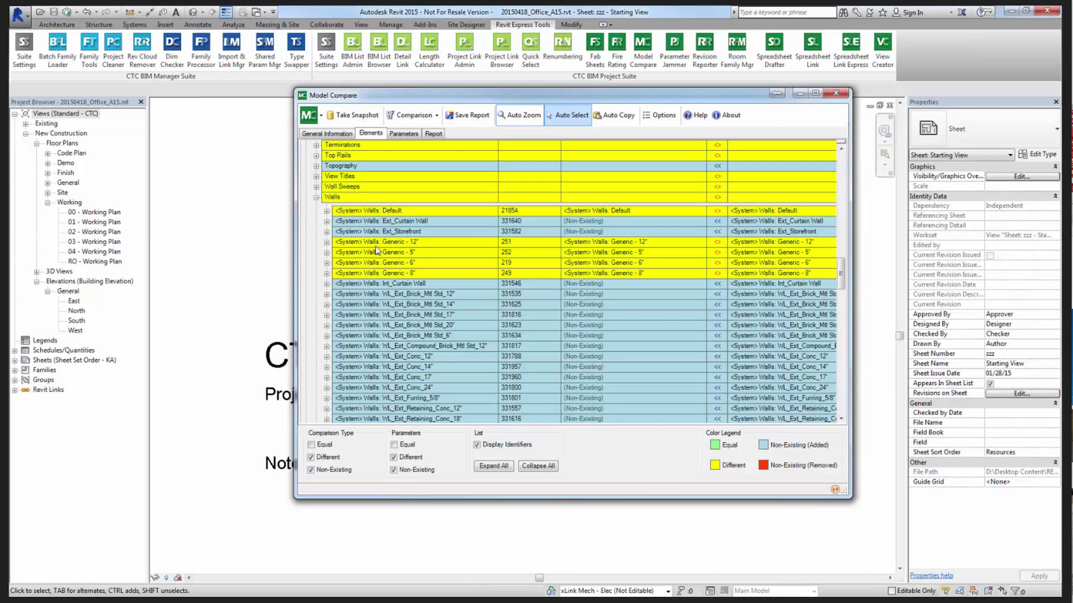
# Show the parameter comparison, expand Identity Data, and inspect which elements use the ADA Compliance parameter.
pyautogui.click(406, 135)
pyautogui.click(406, 135)
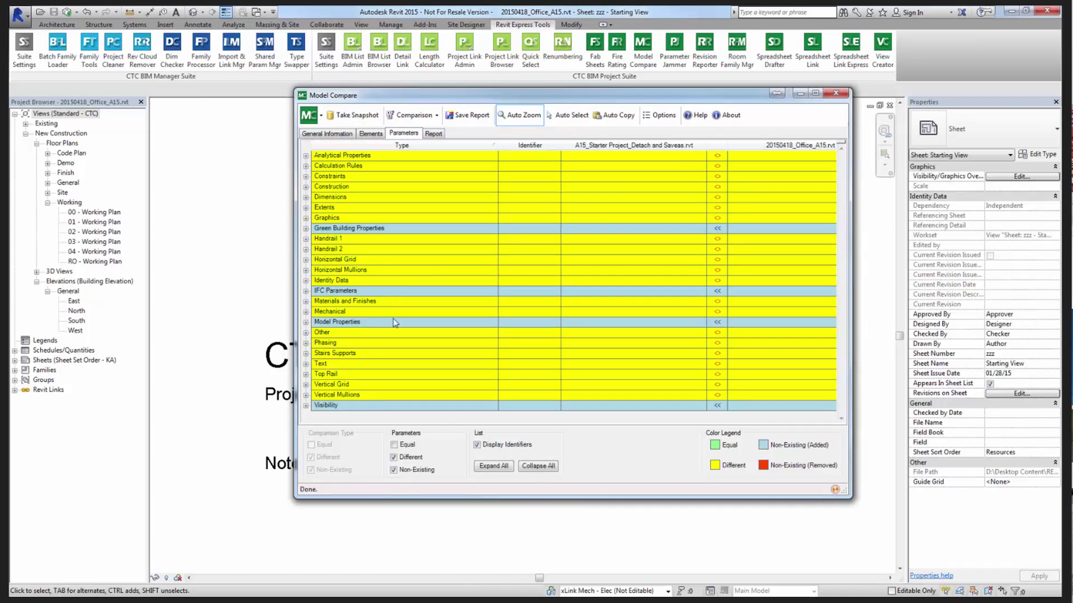
pyautogui.click(409, 323)
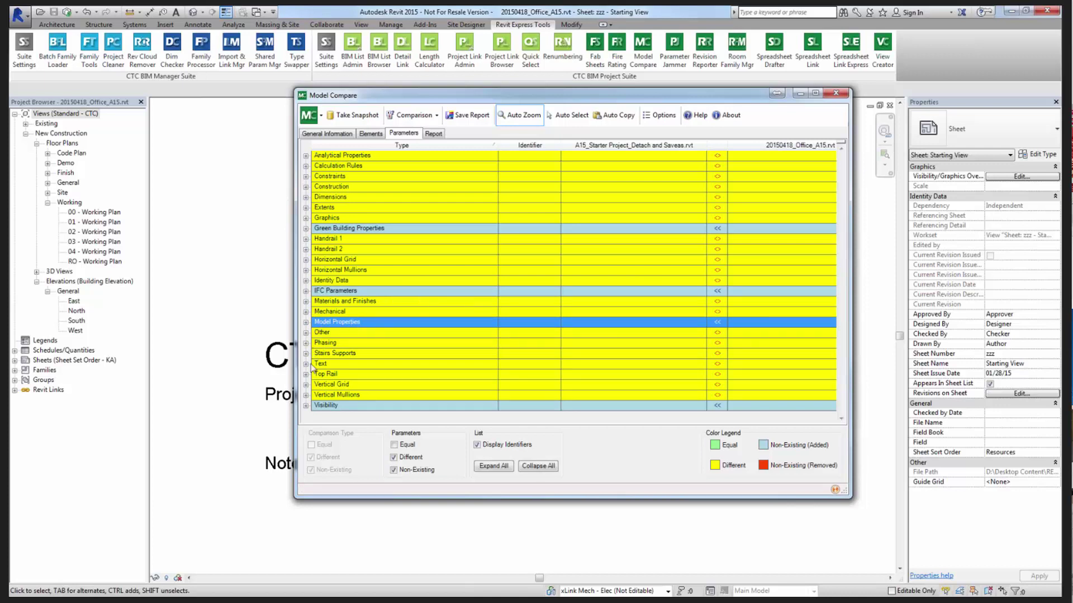
pyautogui.click(306, 281)
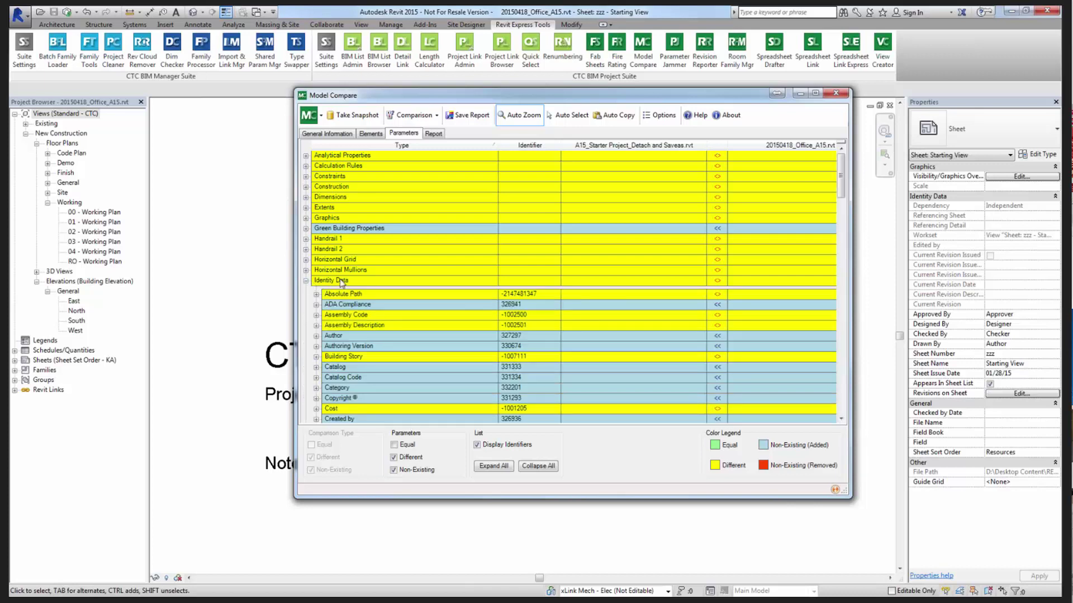
pyautogui.scroll(-3, 362, 219)
pyautogui.click(361, 212)
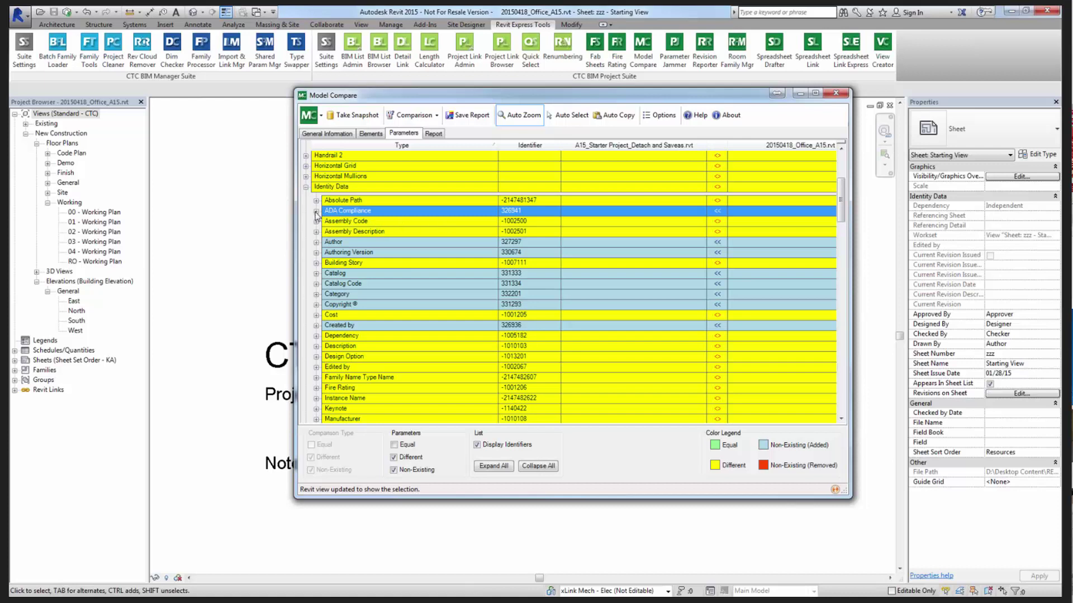
pyautogui.click(316, 212)
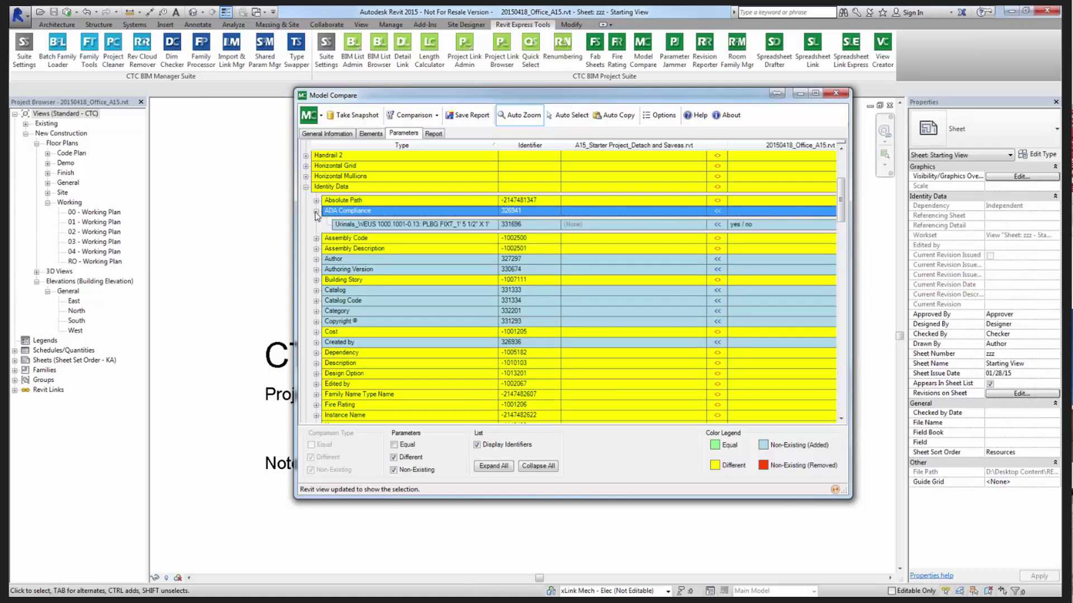
# Select the urinal entry under ADA Compliance and the Category parameter, and turn off Auto Zoom.
pyautogui.click(371, 229)
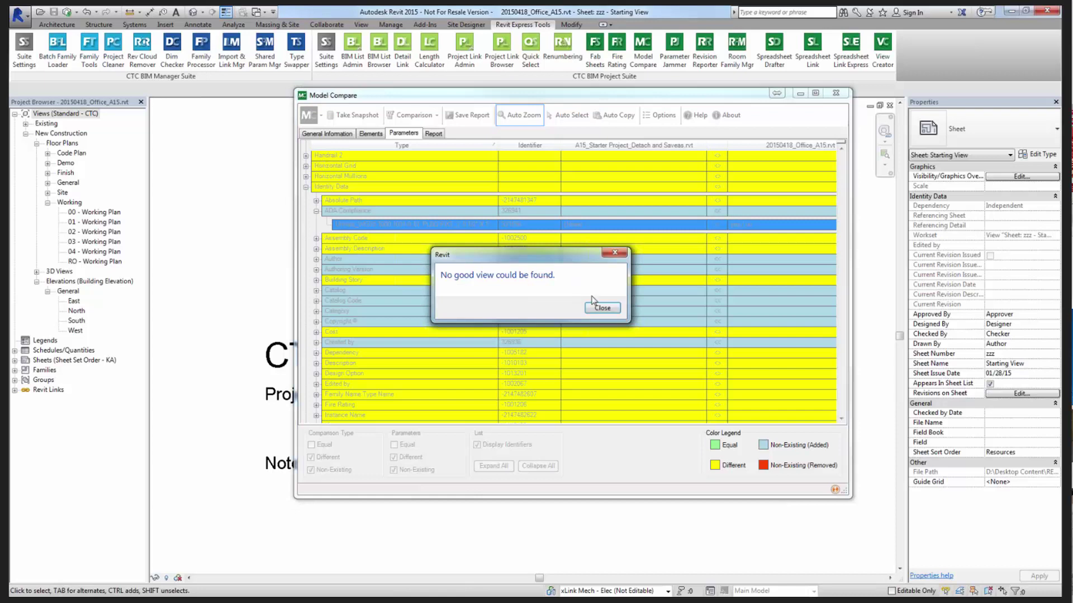
pyautogui.click(602, 308)
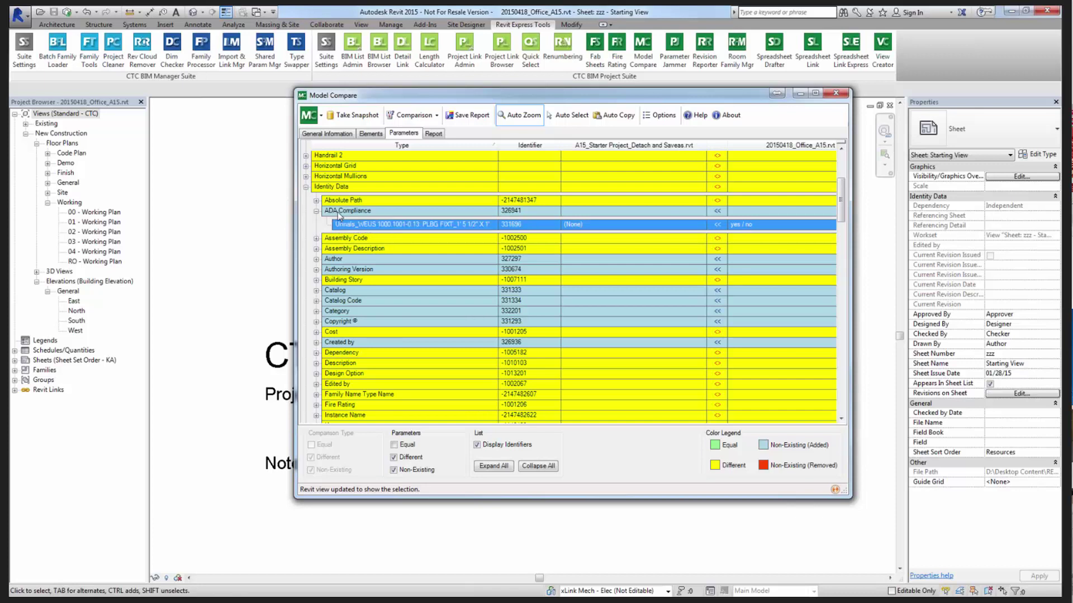
pyautogui.click(338, 312)
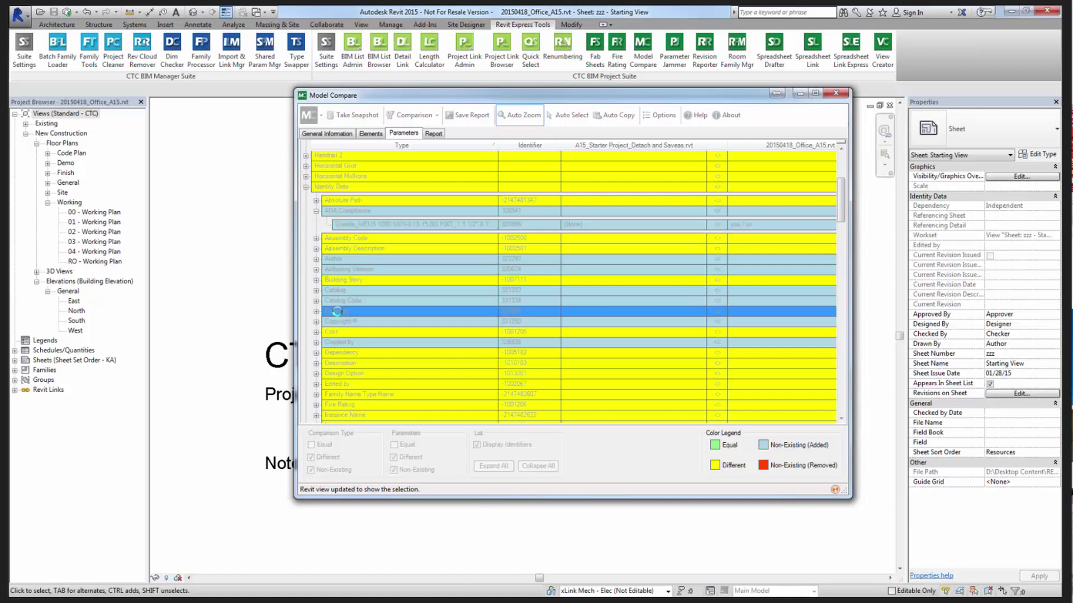
pyautogui.click(601, 312)
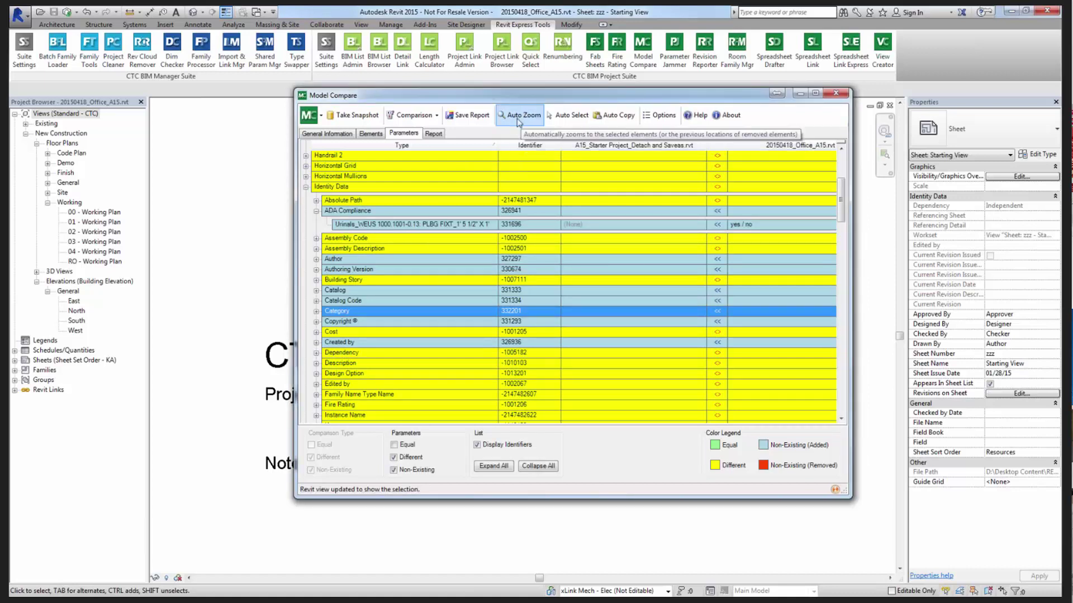
# Expand the Category parameter and review its values for the listed ceiling, floor, wall and casework types.
pyautogui.click(316, 311)
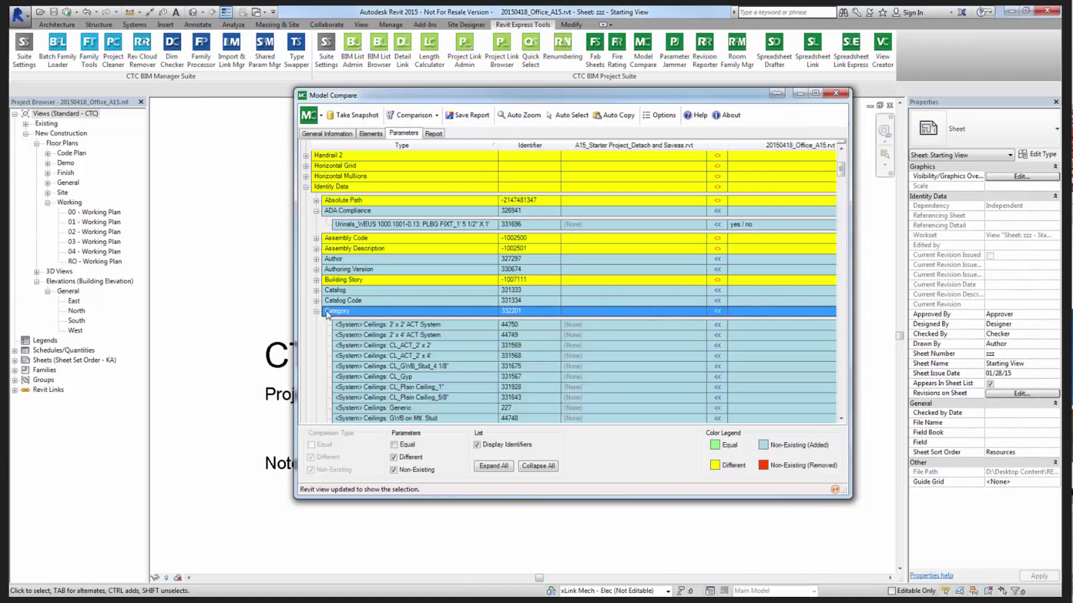
pyautogui.scroll(-3, 328, 315)
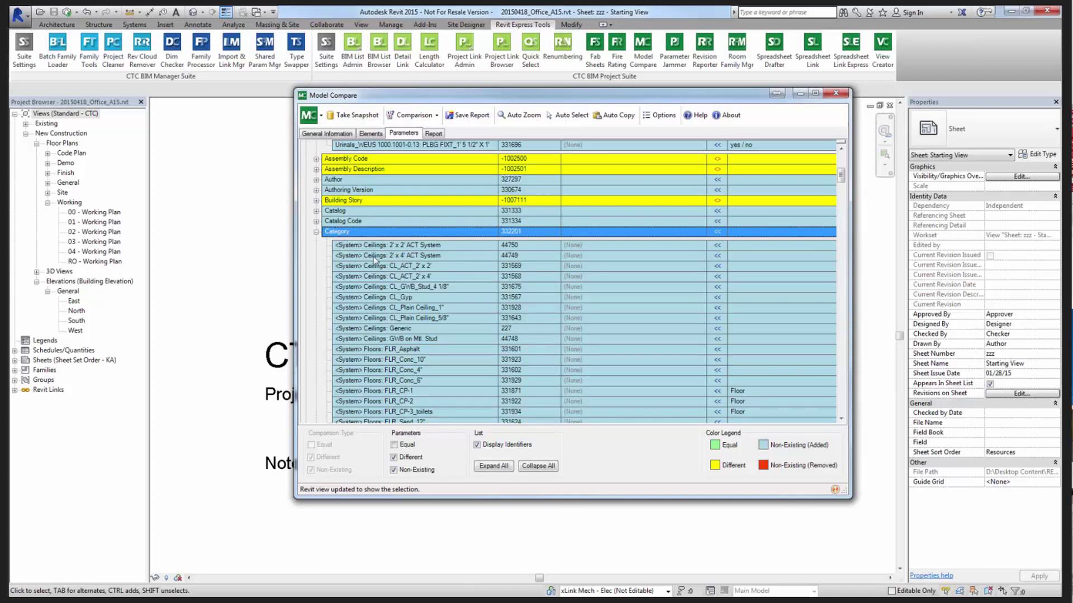
pyautogui.scroll(-1, 374, 258)
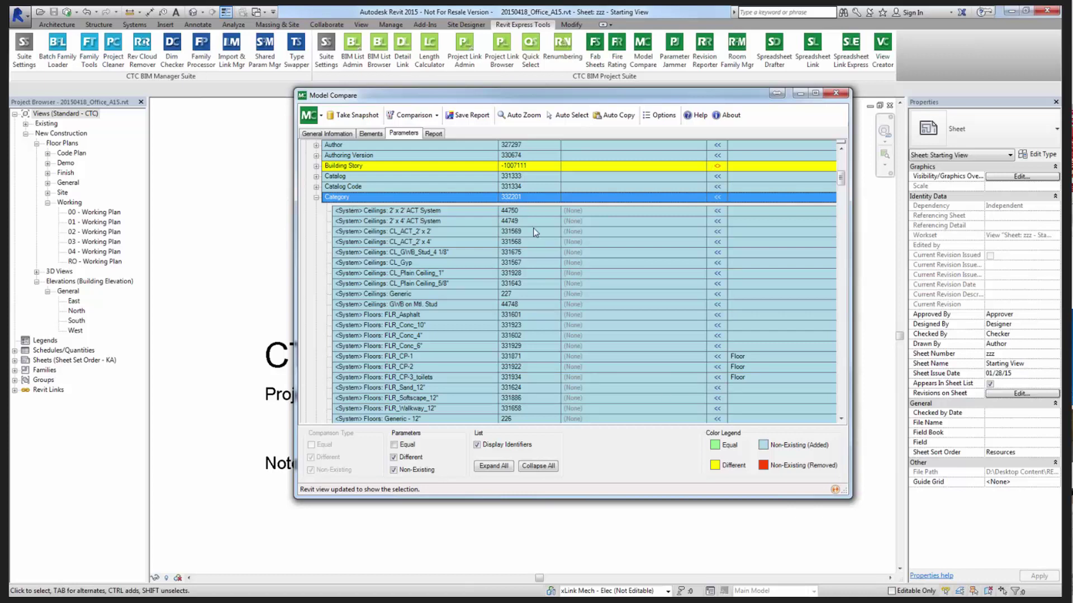
pyautogui.scroll(-4, 386, 352)
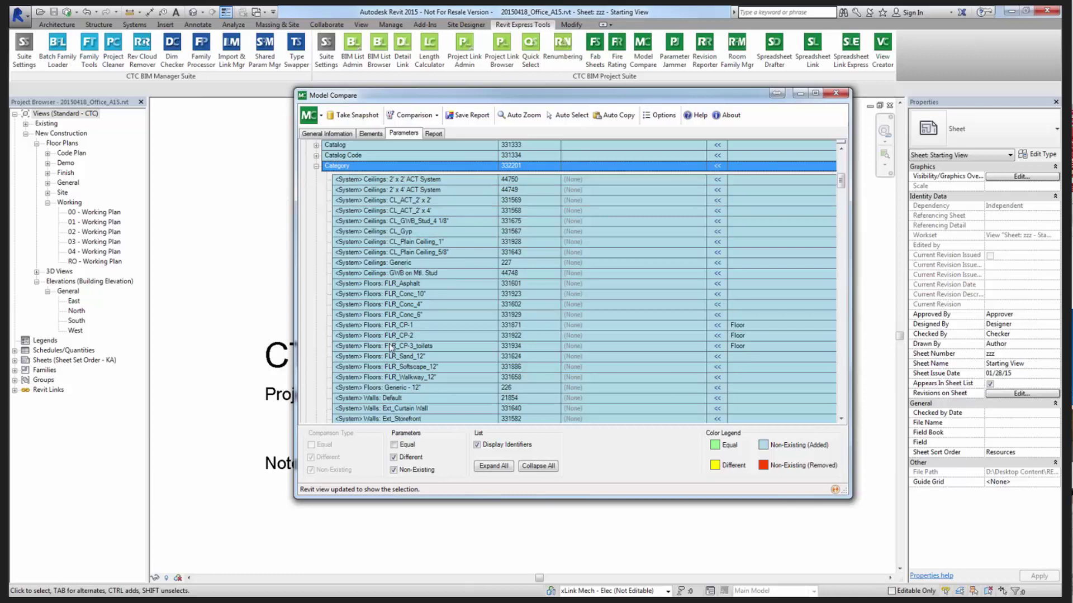
pyautogui.scroll(-10, 385, 352)
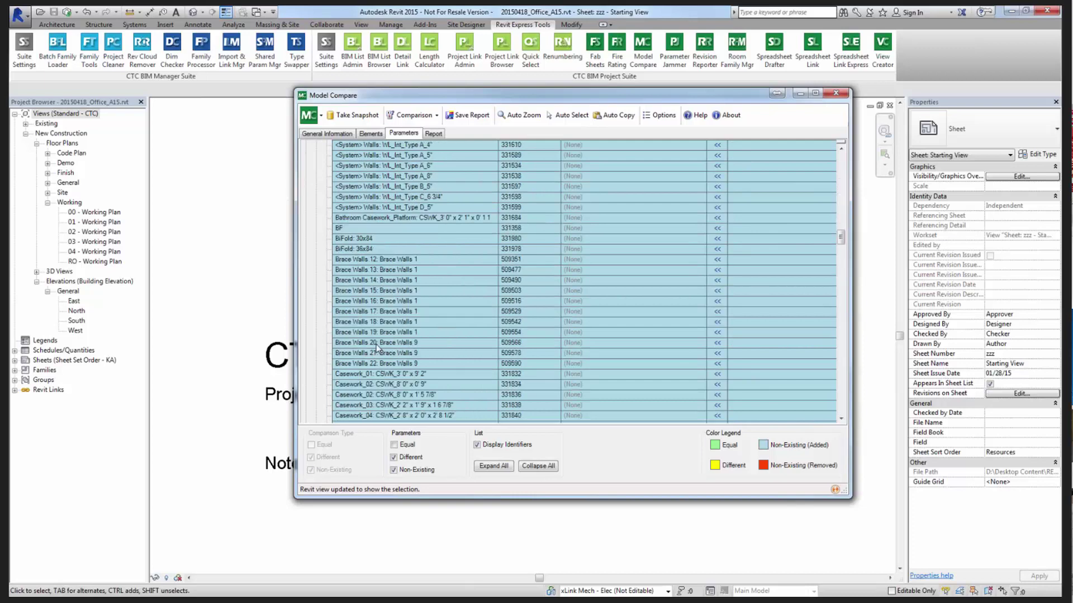
pyautogui.scroll(-6, 386, 243)
pyautogui.scroll(20, 387, 342)
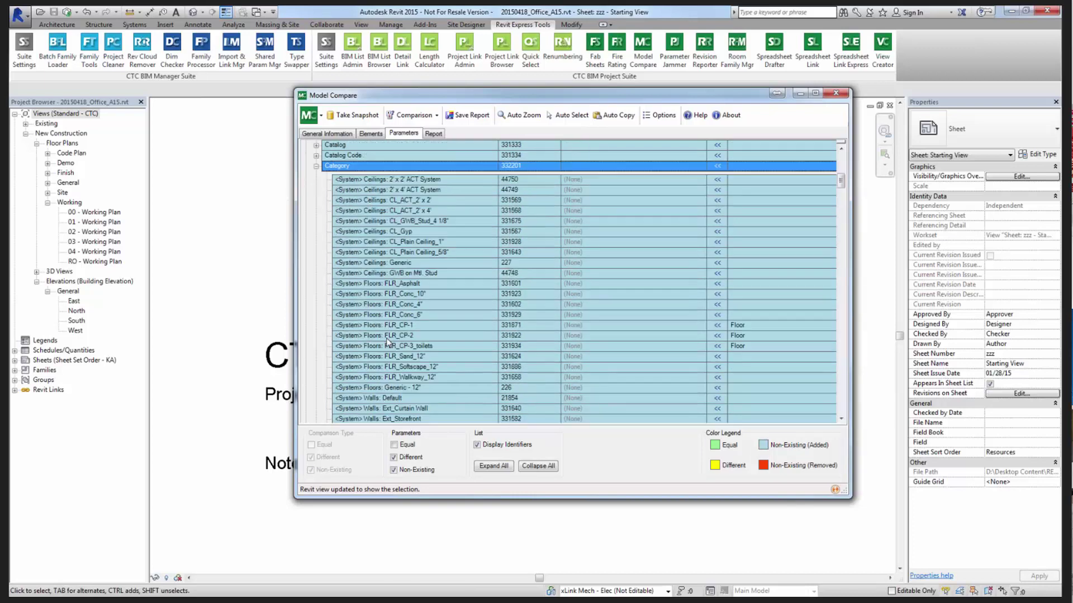
pyautogui.scroll(-9, 388, 342)
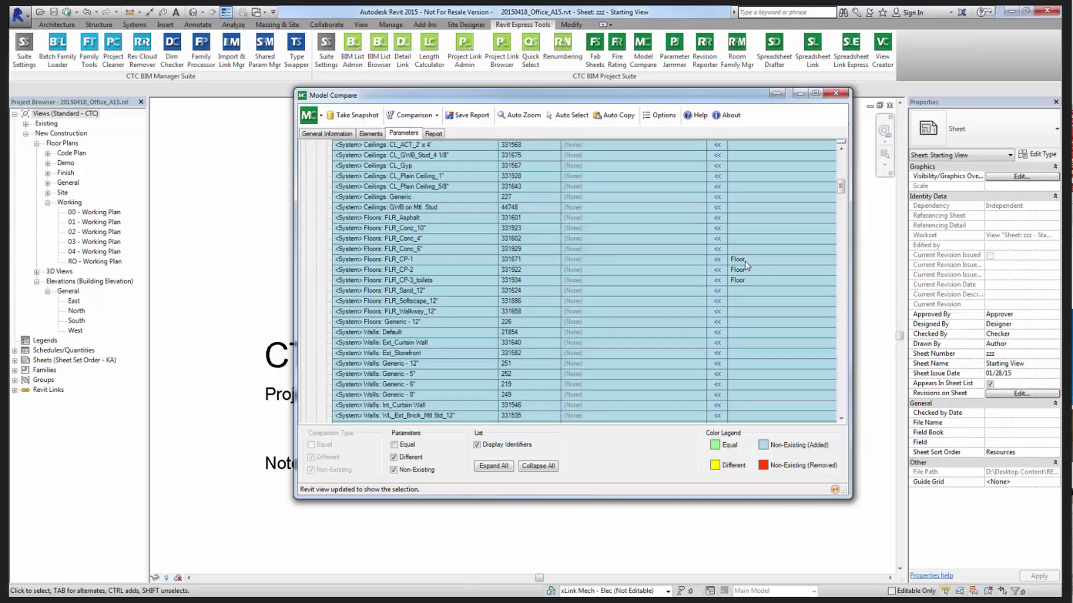
pyautogui.scroll(6, 745, 260)
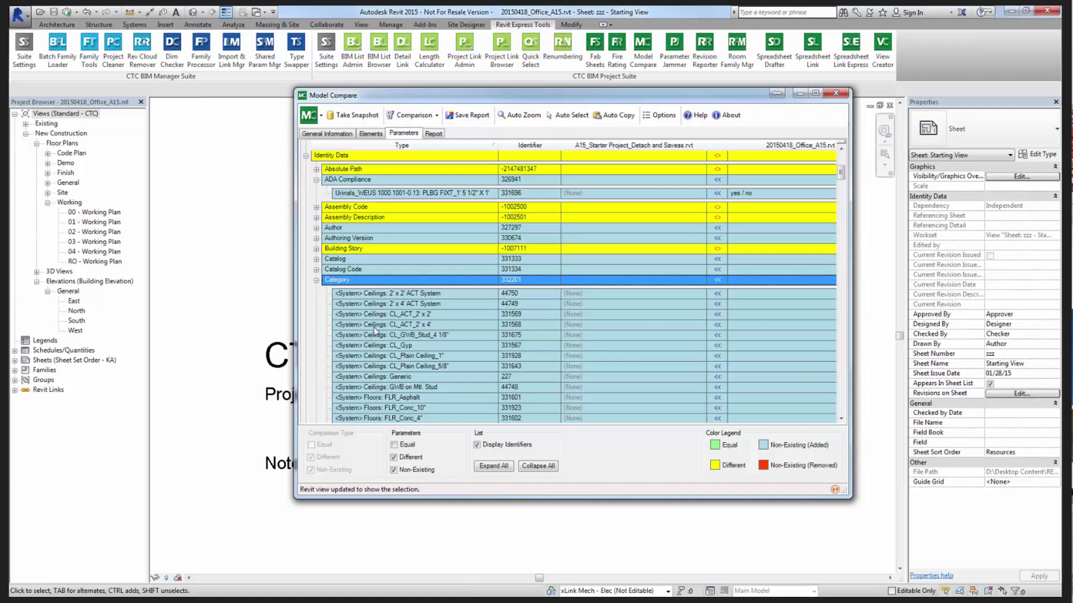
pyautogui.scroll(-5, 375, 331)
pyautogui.scroll(5, 334, 280)
pyautogui.scroll(-3, 340, 284)
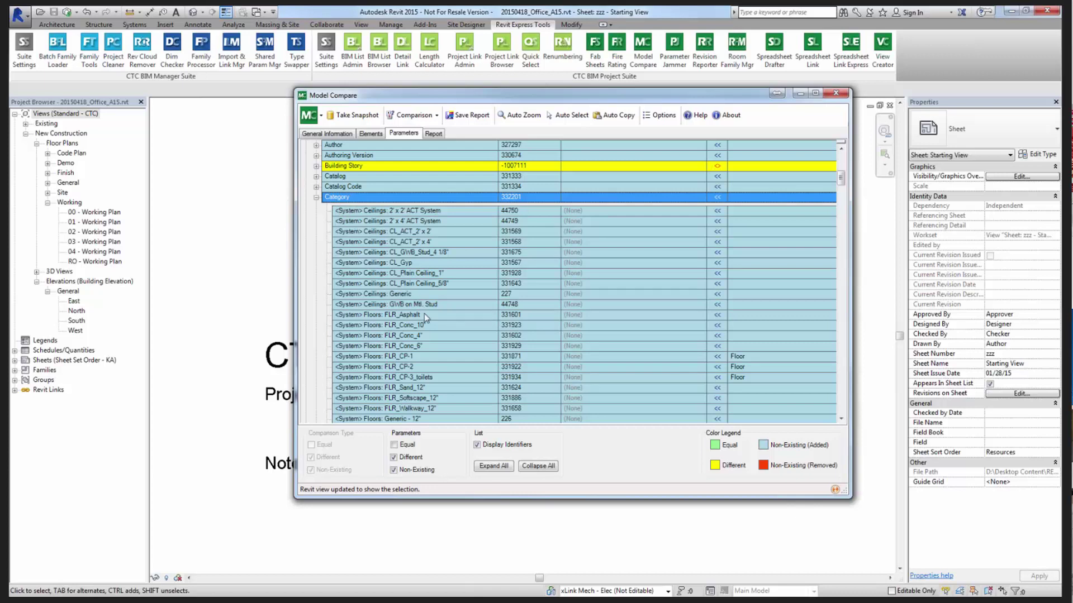
# Collapse the Category parameter and the Identity Data group in the parameter comparison.
pyautogui.click(317, 197)
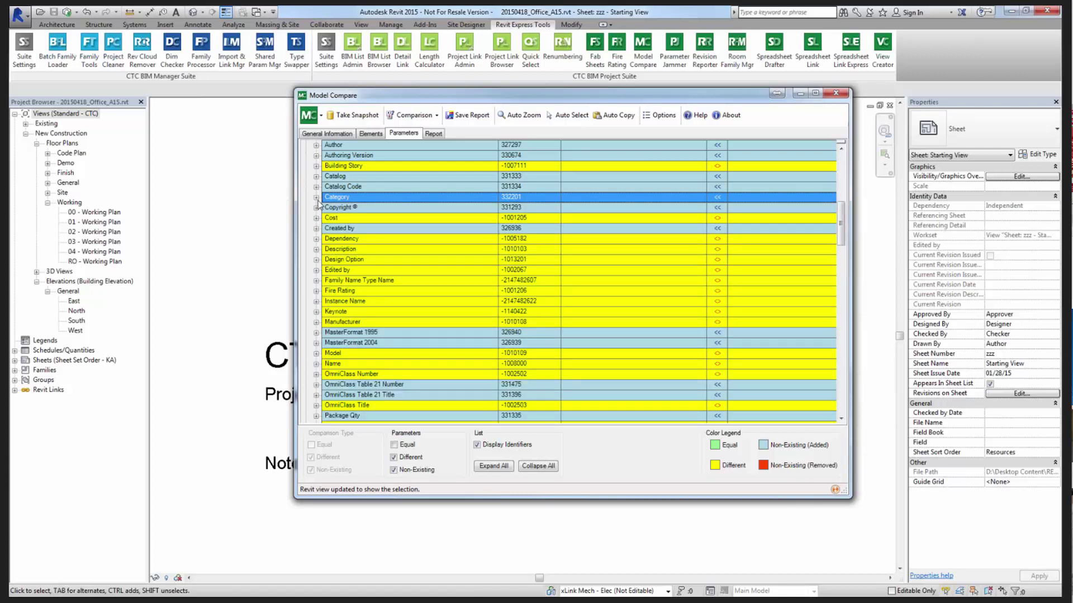
pyautogui.scroll(5, 312, 240)
pyautogui.click(305, 281)
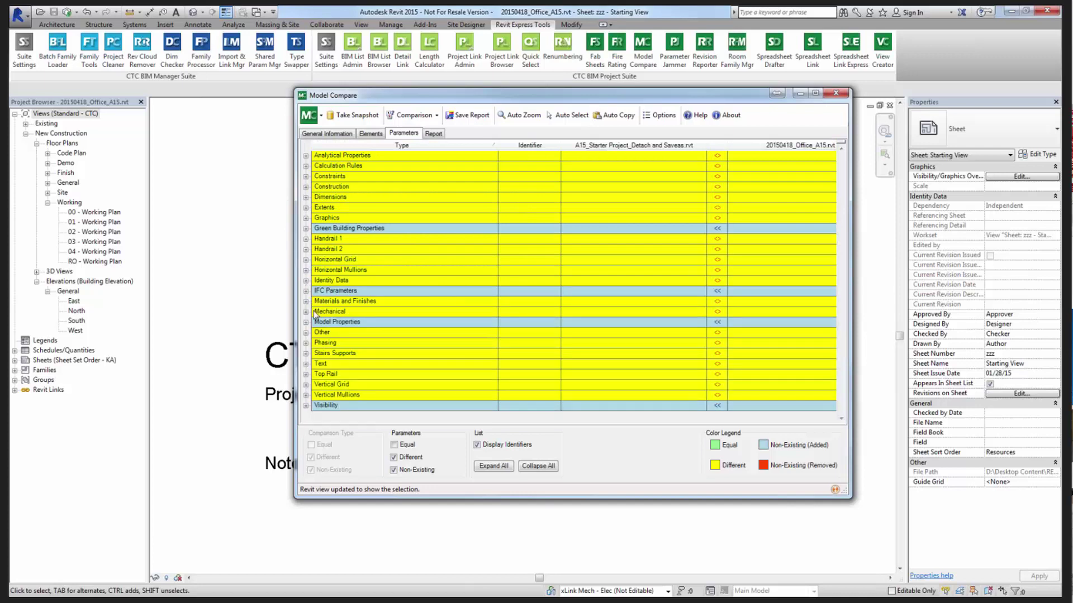
# Return to the element comparison, collapse Families, and expand Annotation Categories and Model Categories.
pyautogui.click(369, 134)
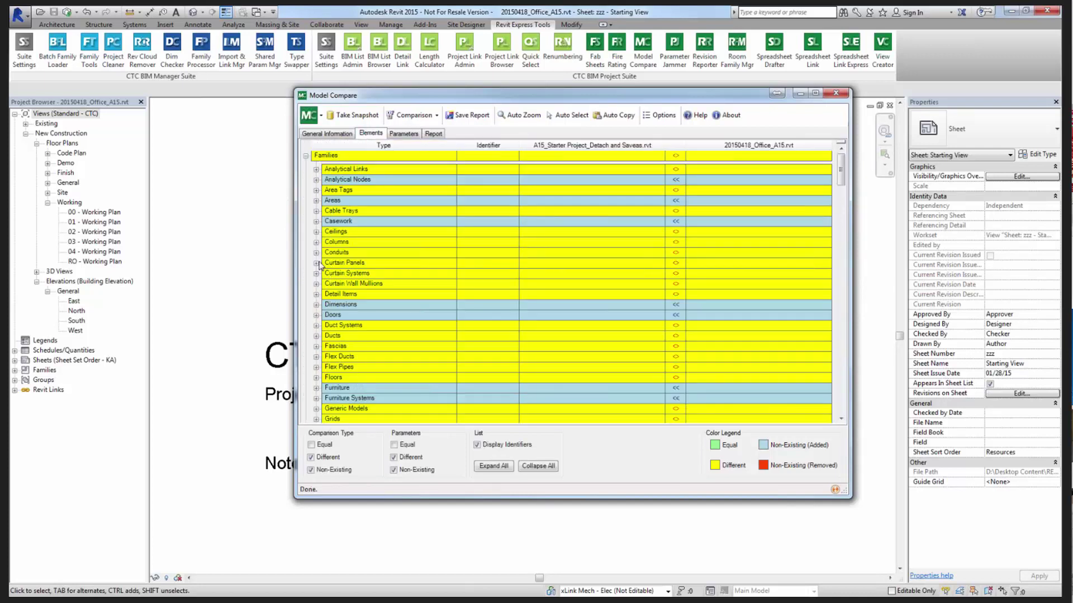
pyautogui.click(305, 156)
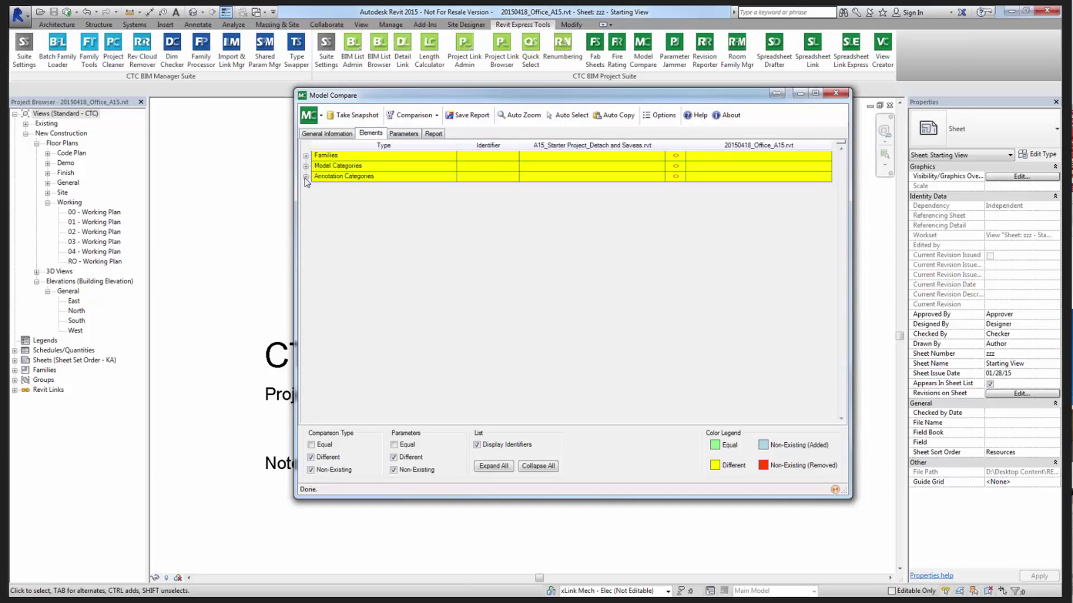
pyautogui.click(305, 177)
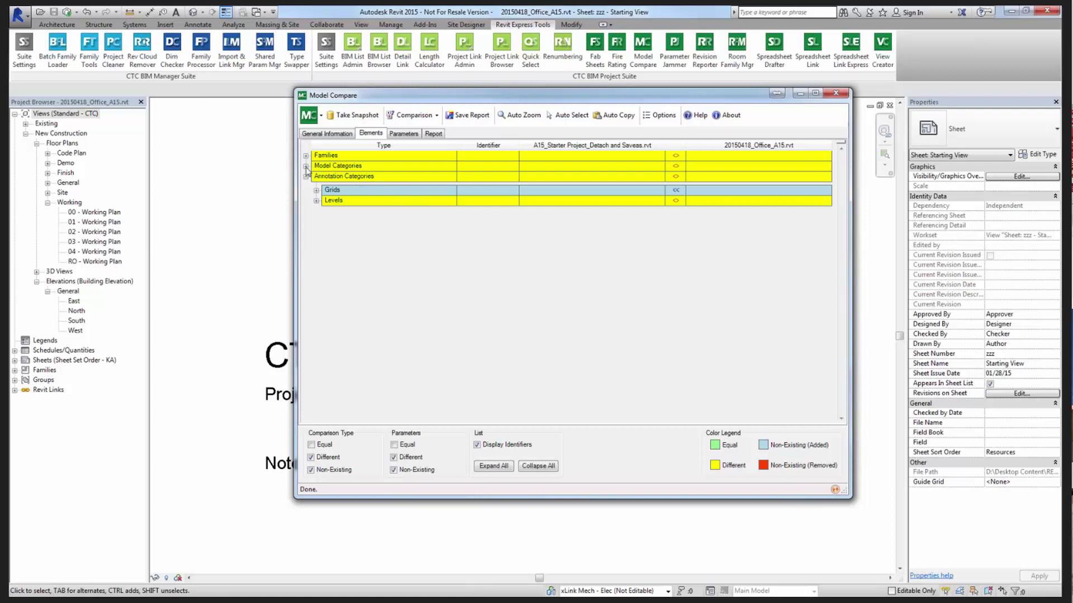
pyautogui.click(306, 166)
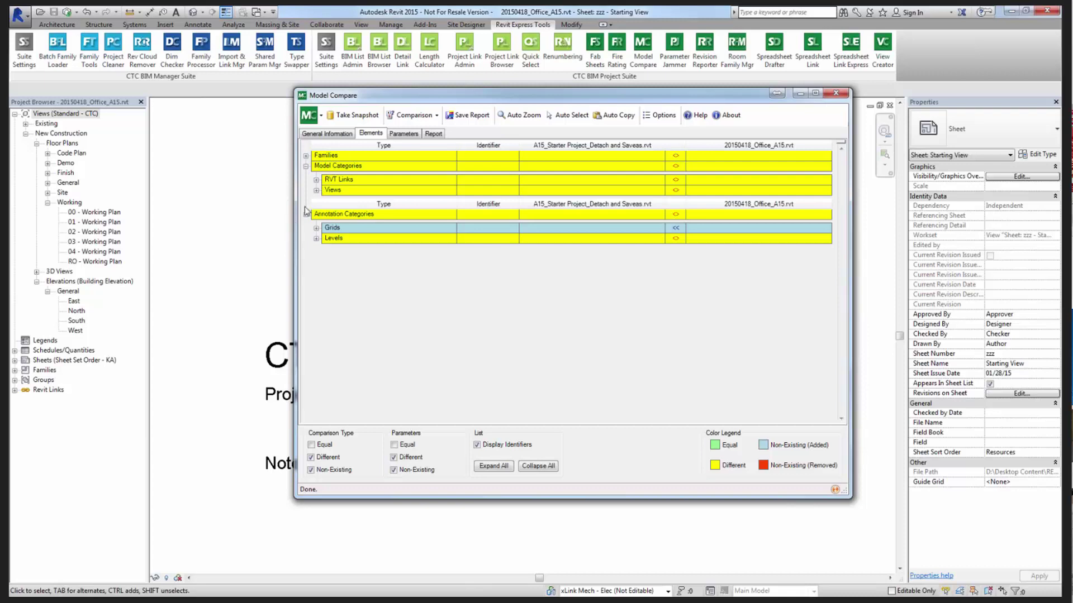
# Expand RVT Links under Model Categories and inspect the Elec.rvt, Mech & Plumb.rvt and Struct.rvt link entries.
pyautogui.click(316, 180)
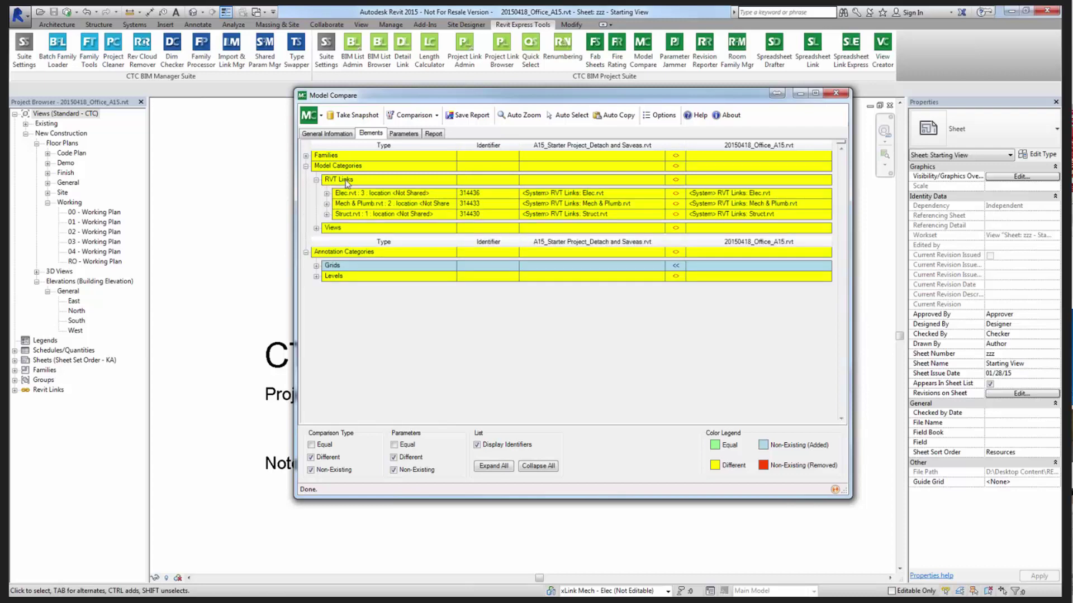
pyautogui.click(361, 192)
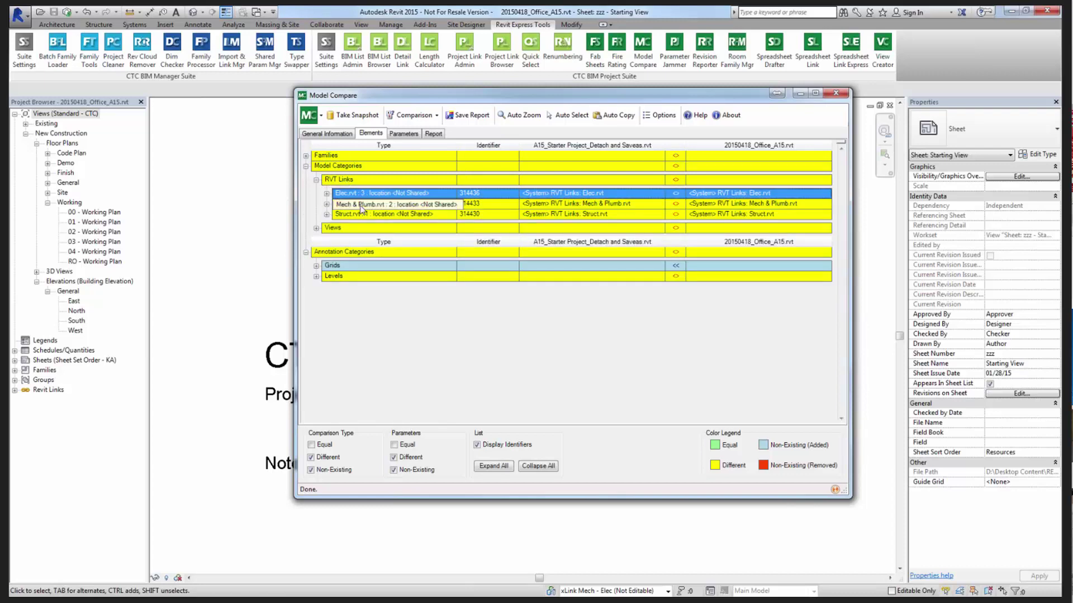
pyautogui.click(360, 205)
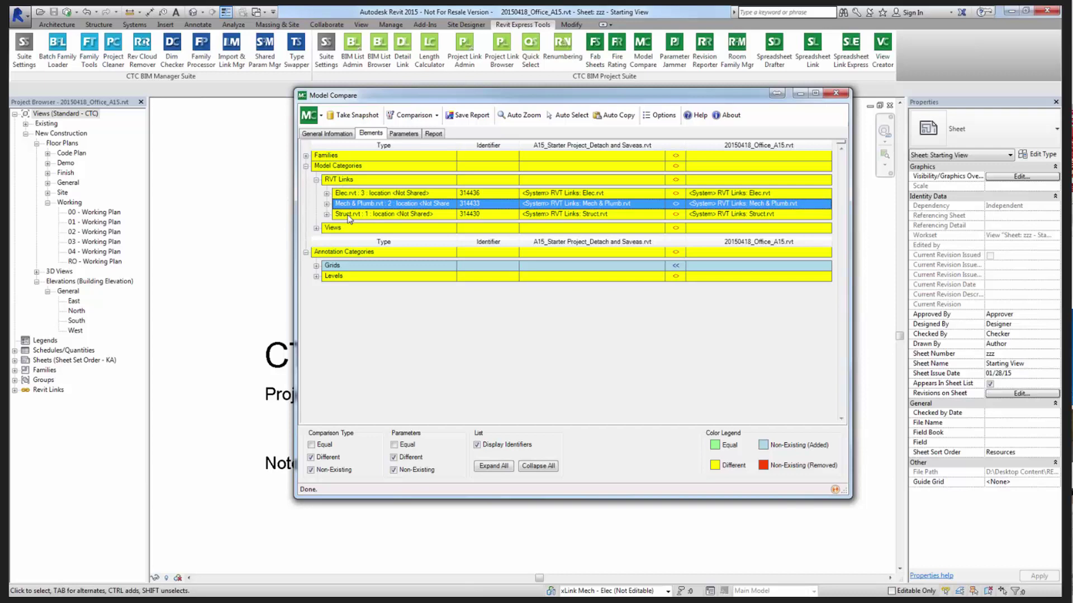
pyautogui.click(349, 215)
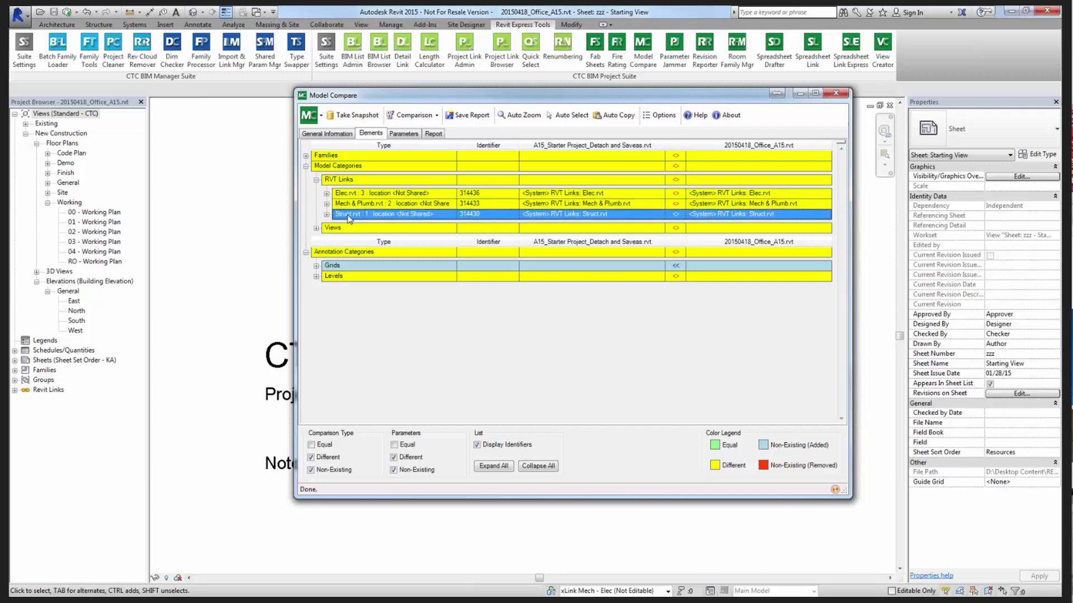
pyautogui.click(551, 197)
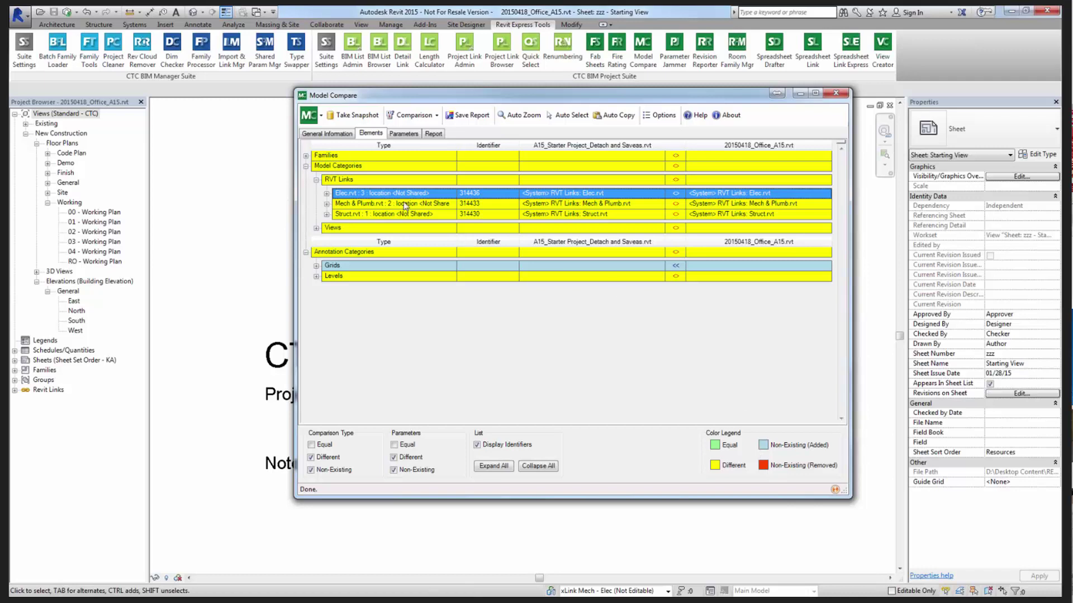
# Expand the three linked models and inspect the Edited by parameter in Struct.rvt's Identity Data.
pyautogui.click(327, 214)
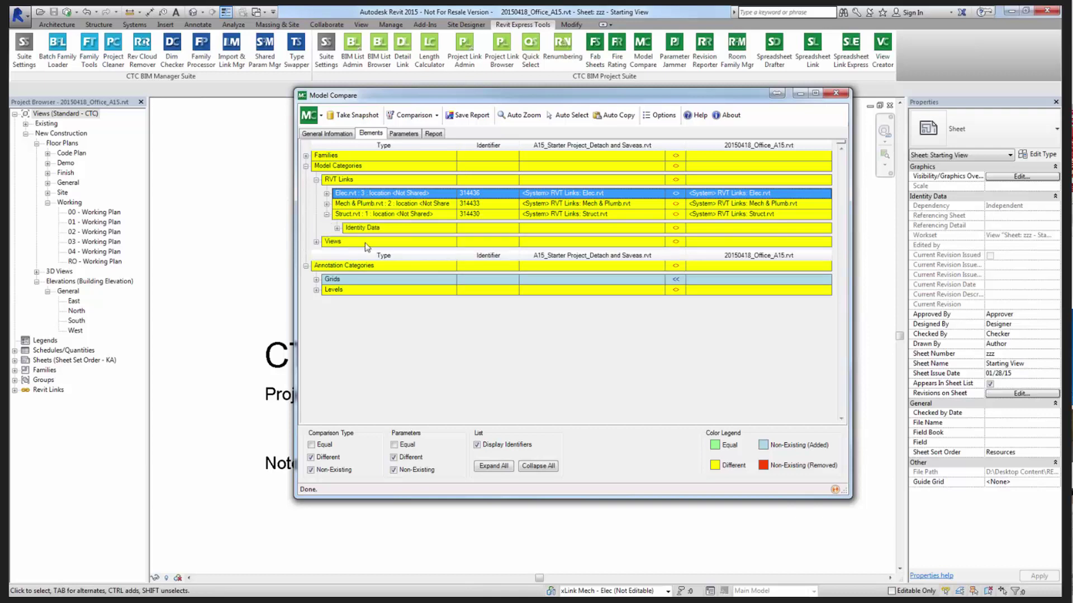
pyautogui.click(326, 194)
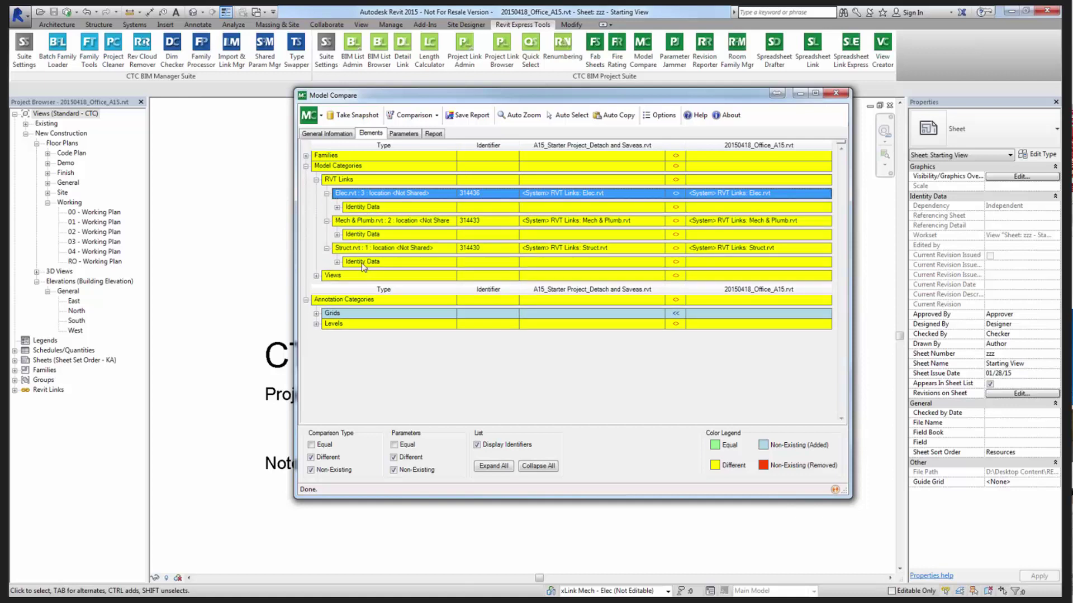
pyautogui.click(337, 262)
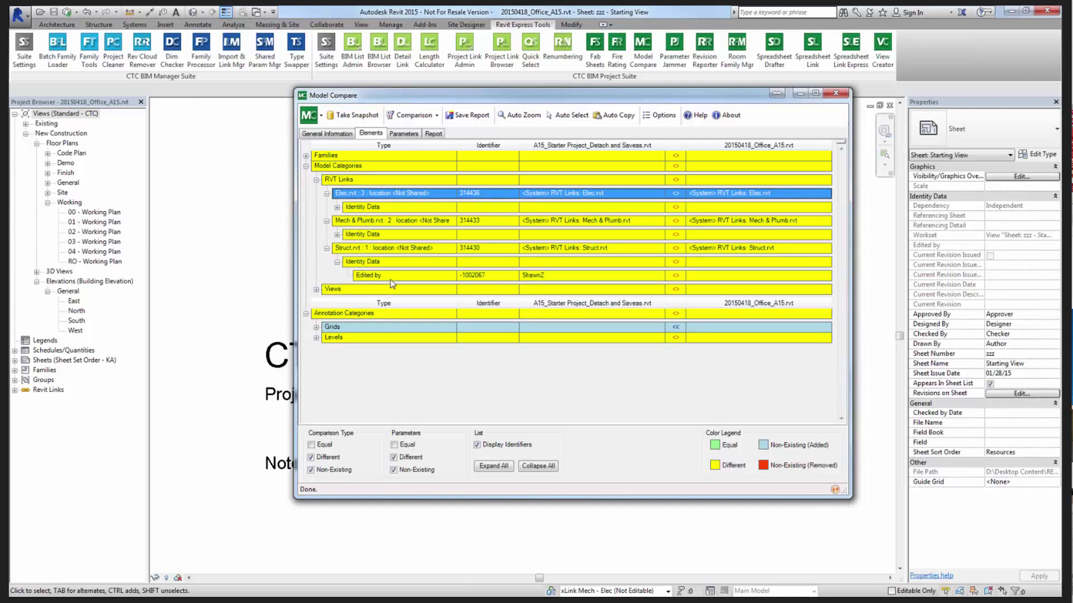
pyautogui.click(534, 278)
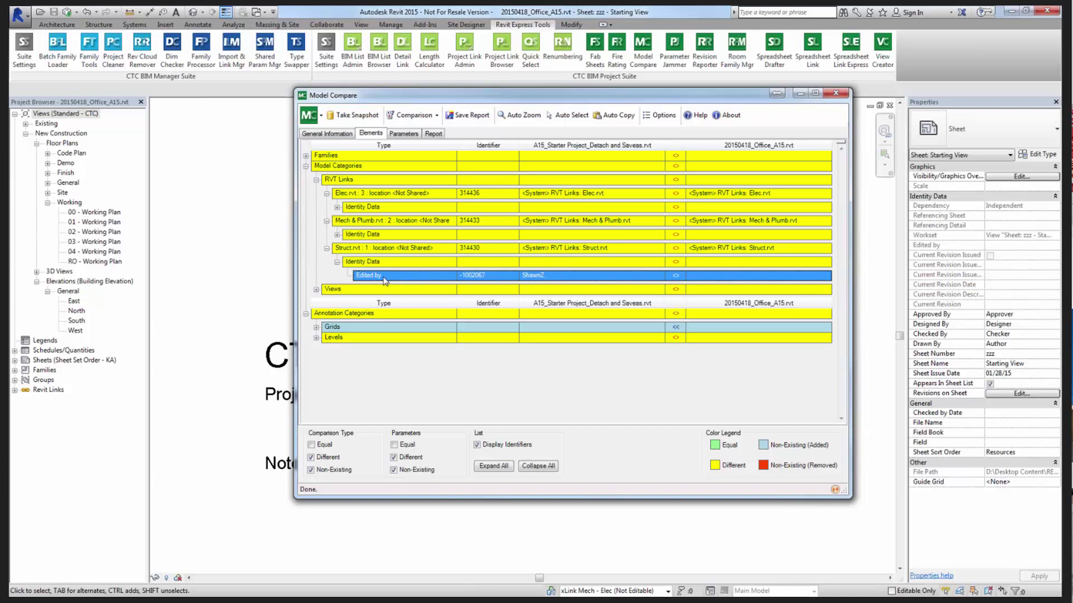
pyautogui.click(348, 249)
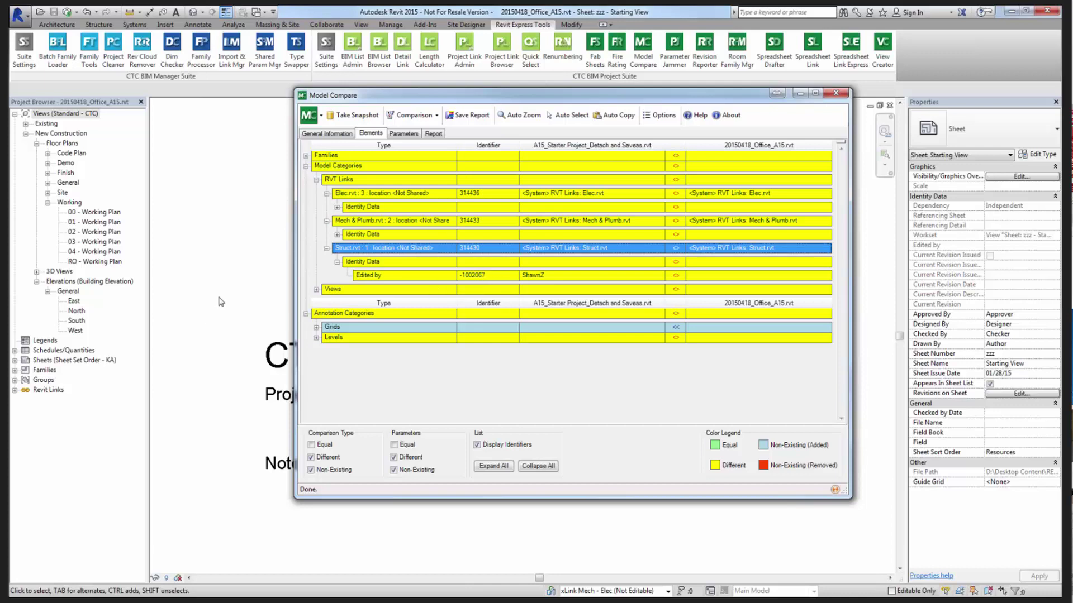
# Collapse RVT Links, expand Views, and review the listed plan and 3D view differences.
pyautogui.click(316, 180)
pyautogui.click(317, 190)
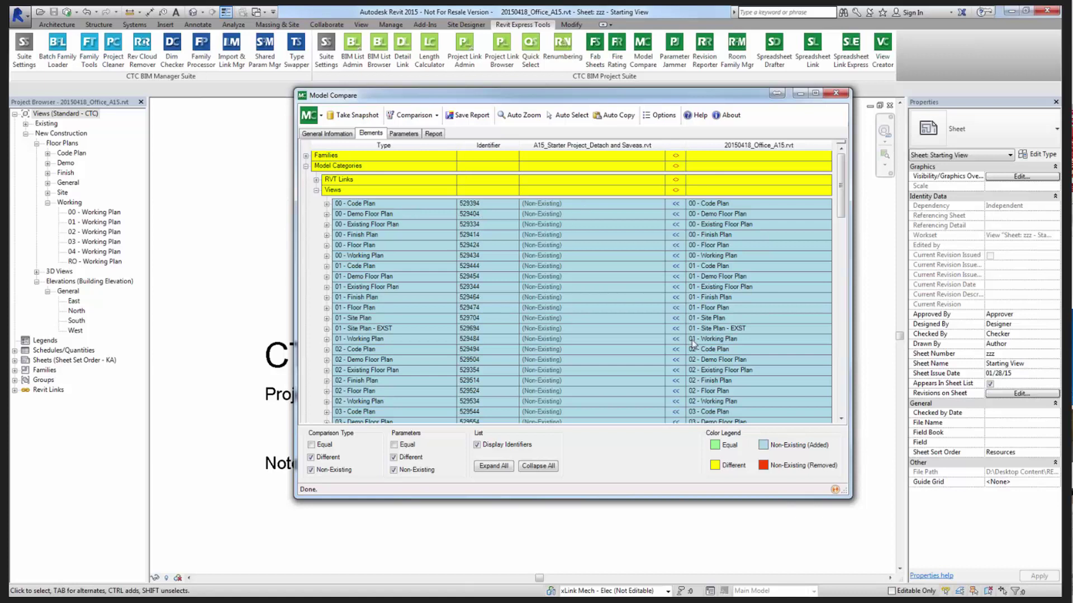
pyautogui.scroll(-10, 599, 233)
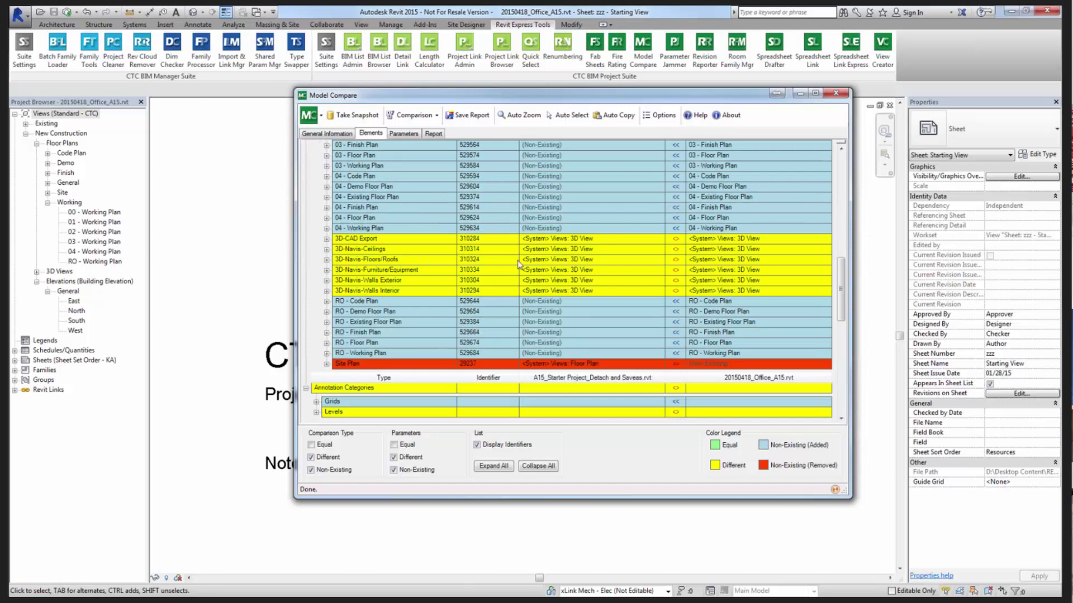
# Inspect the 3D-CAD Export view's Graphics View Type and Dimensions outline parameters, and collapse the view's details.
pyautogui.click(326, 240)
pyautogui.click(337, 262)
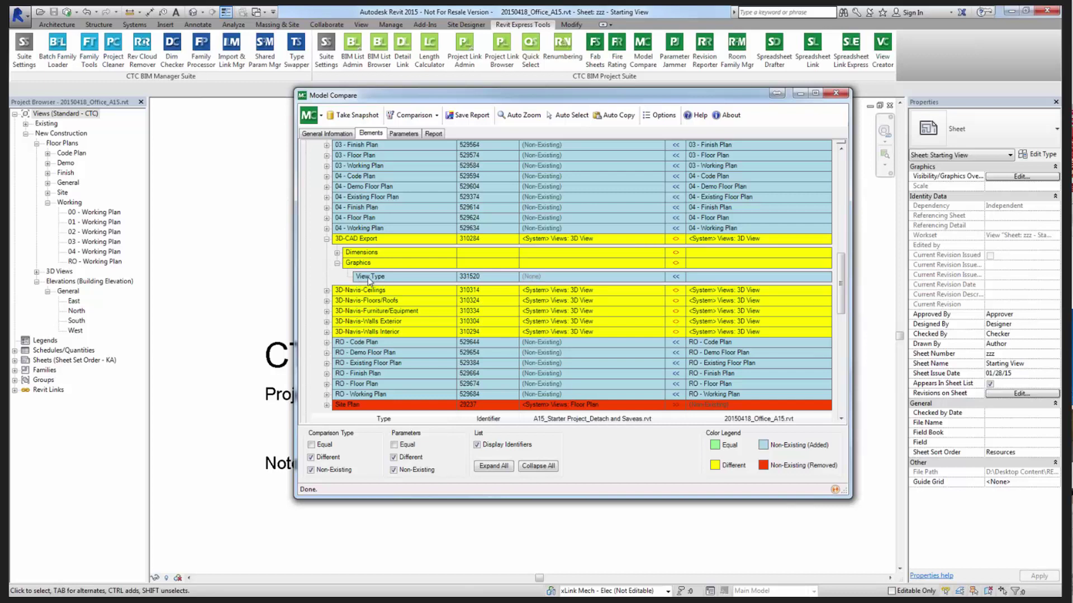
pyautogui.click(337, 252)
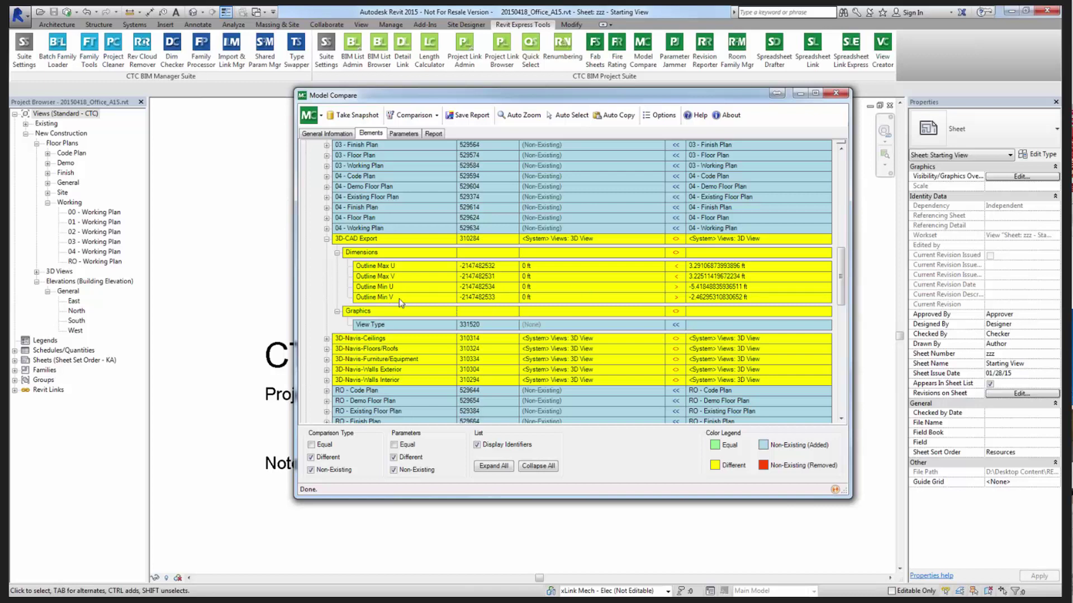
pyautogui.click(337, 252)
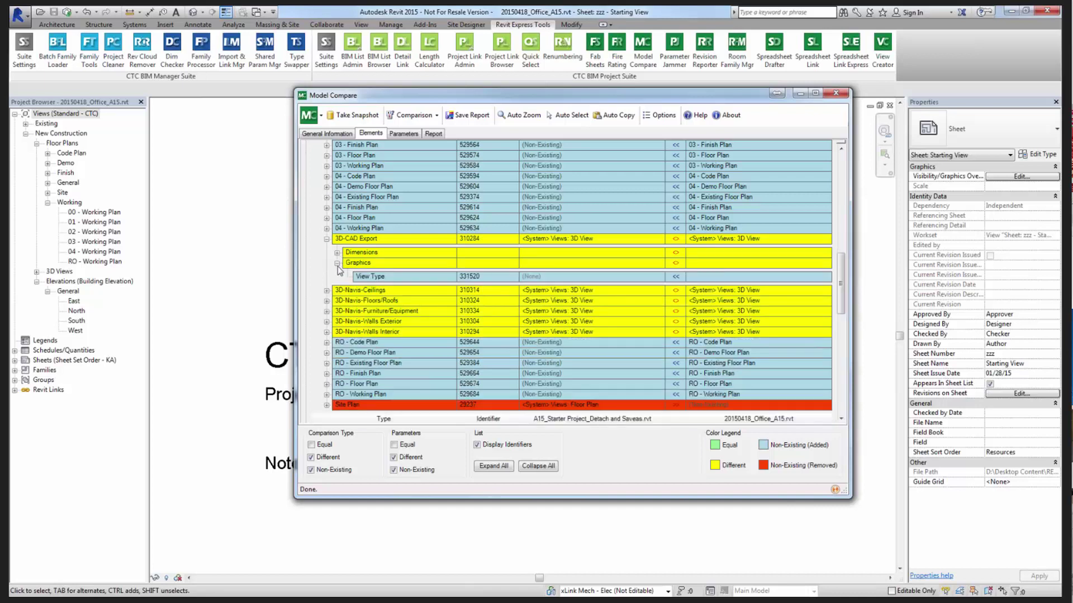
pyautogui.click(327, 239)
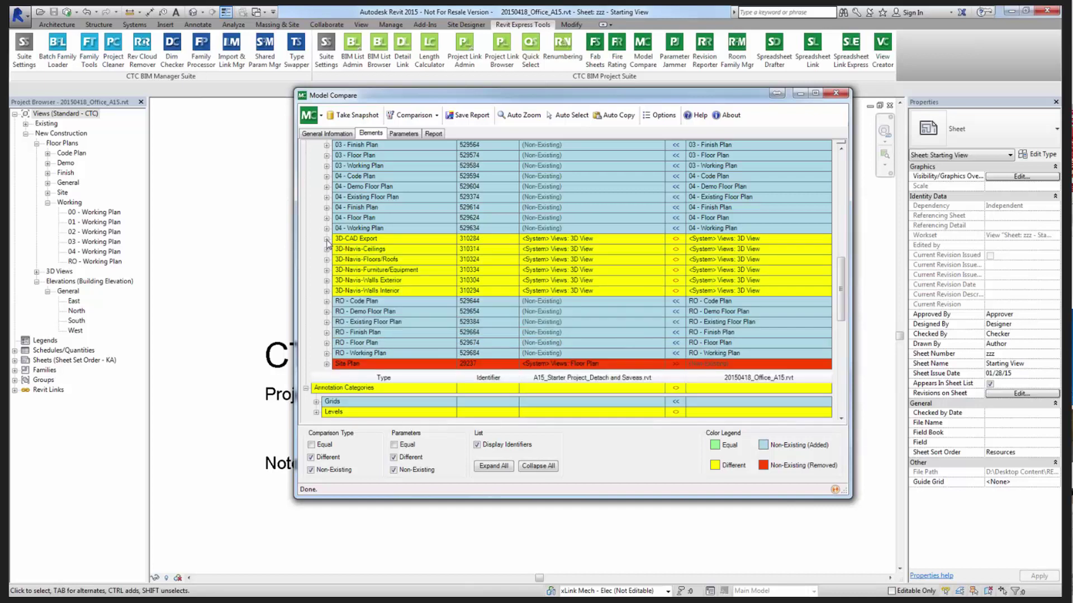
# Inspect the parameter groups of the Site Plan view that exists only in the starter project, and collapse its details.
pyautogui.click(360, 364)
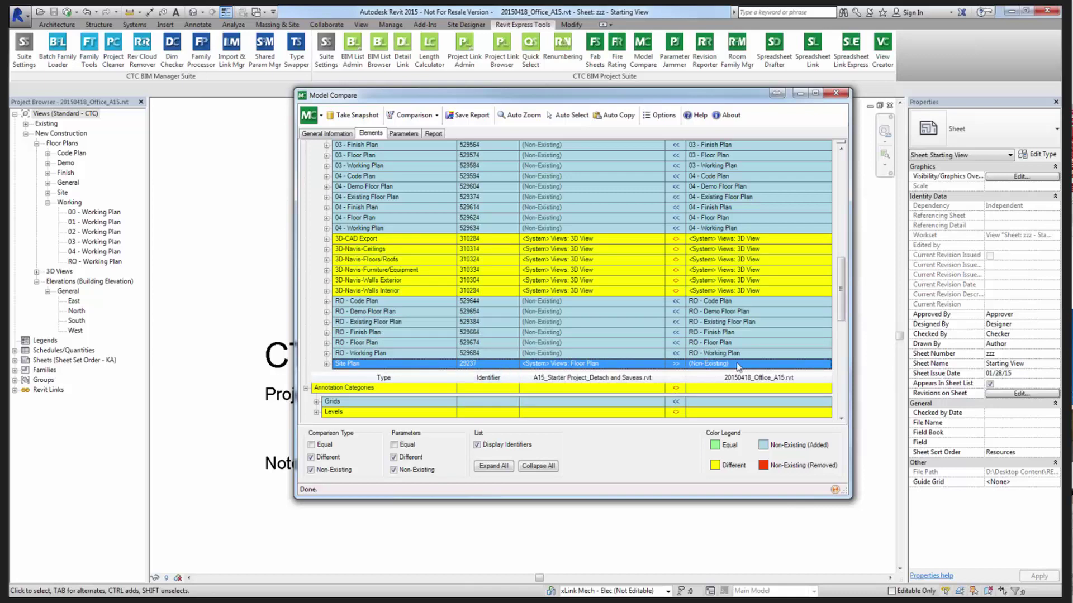
pyautogui.click(327, 364)
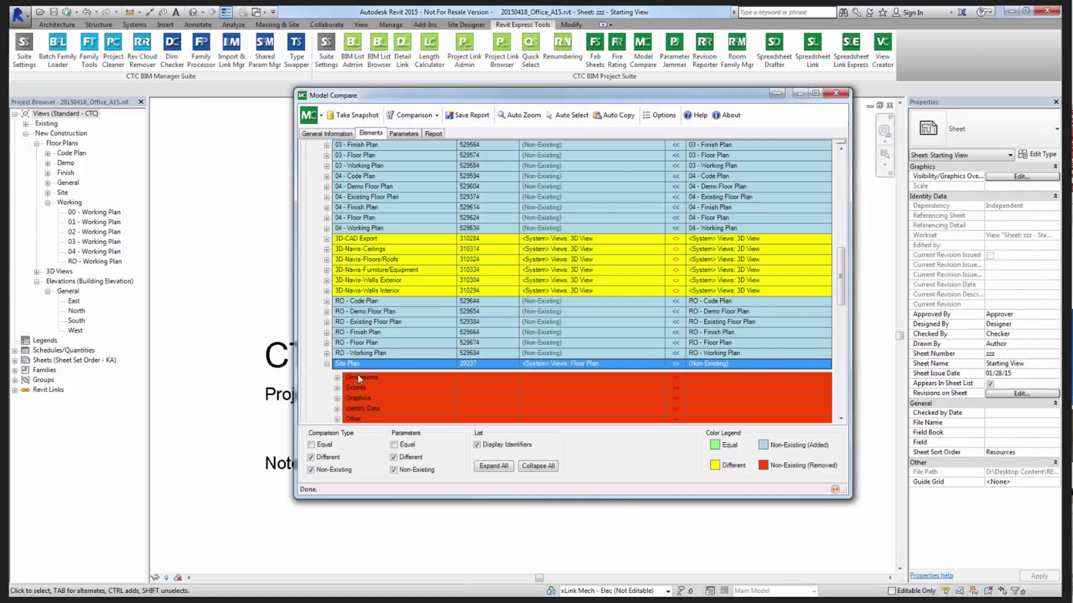
pyautogui.scroll(-3, 357, 375)
pyautogui.scroll(2, 358, 374)
pyautogui.click(327, 334)
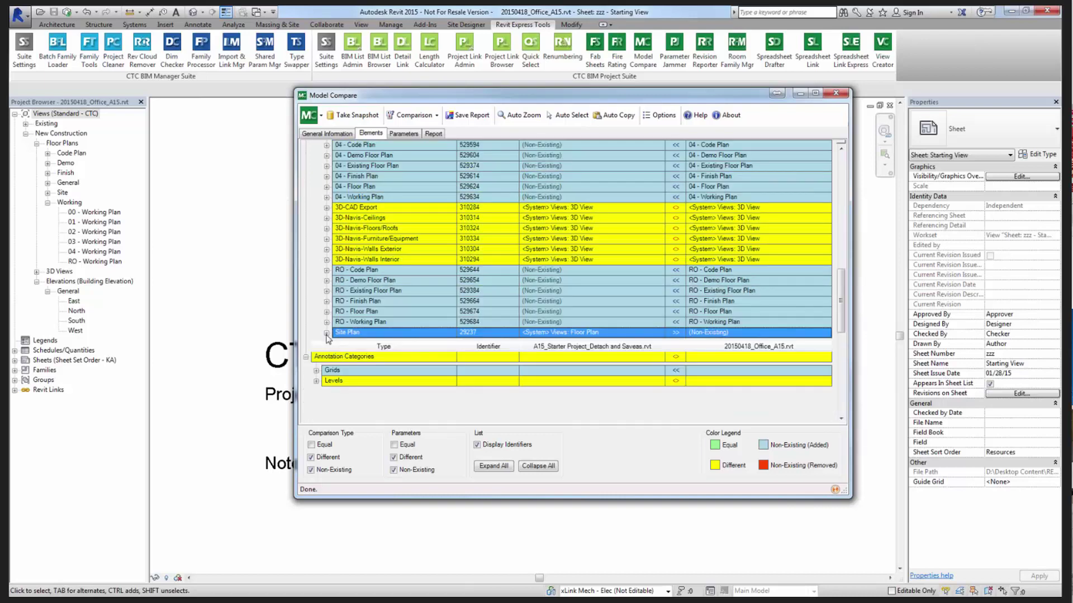
# Compare the added 01 - Site Plan and 01 - Site Plan - EXST views with the removed Site Plan view.
pyautogui.scroll(5, 394, 343)
pyautogui.scroll(3, 393, 340)
pyautogui.click(366, 239)
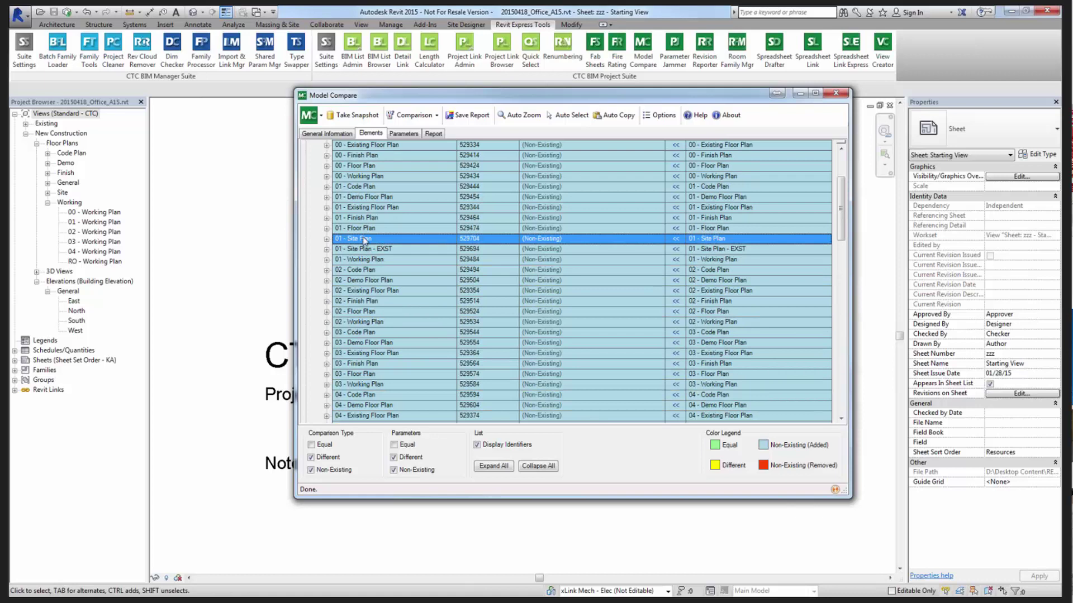
pyautogui.click(389, 251)
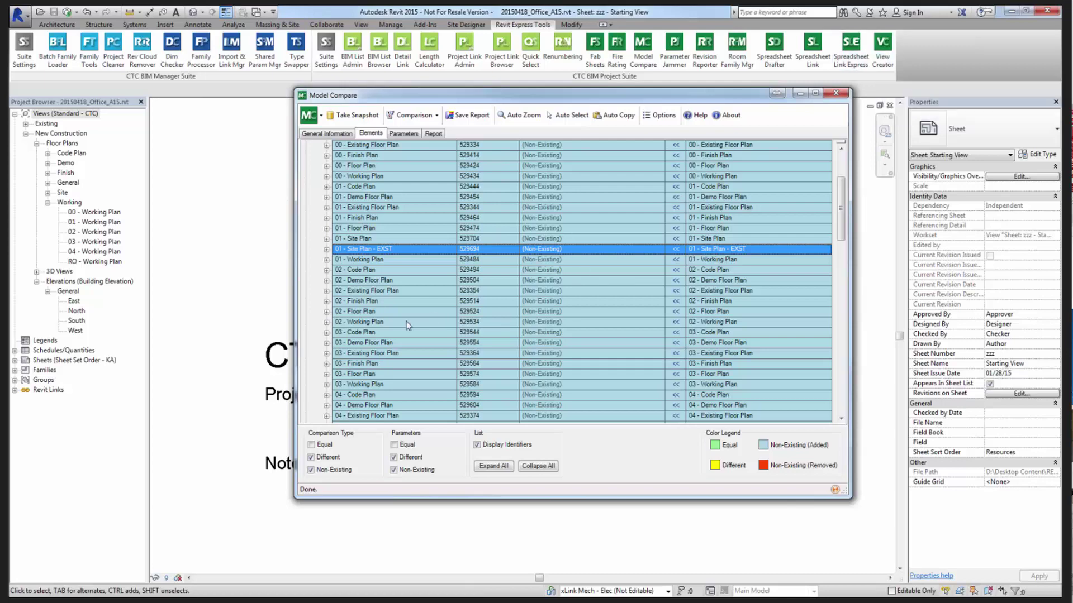
pyautogui.scroll(-10, 391, 322)
pyautogui.click(349, 302)
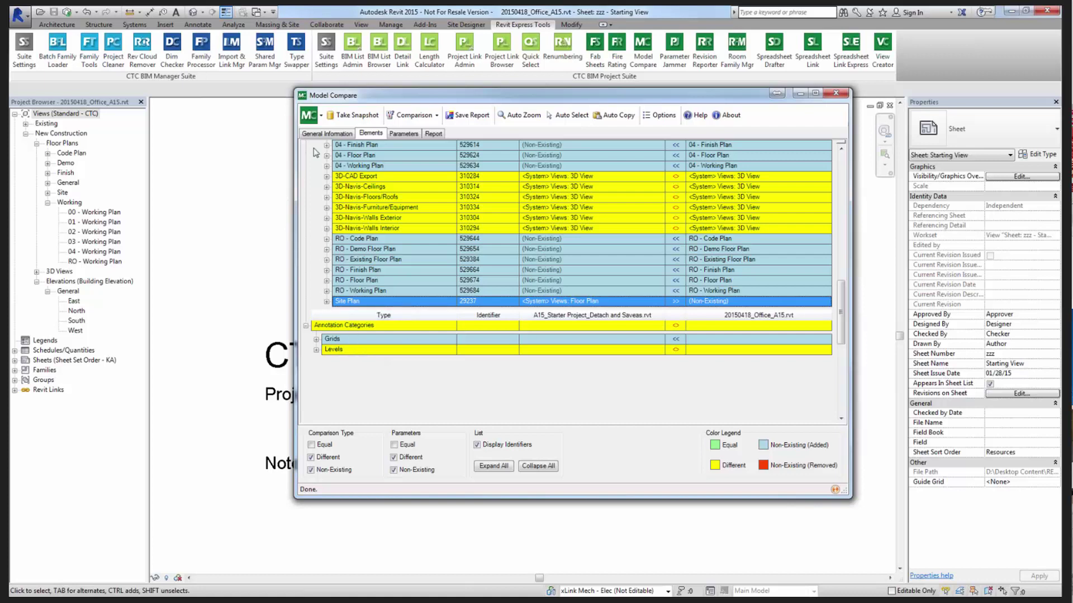
# Check the Levels entry in the general information comparison.
pyautogui.click(323, 134)
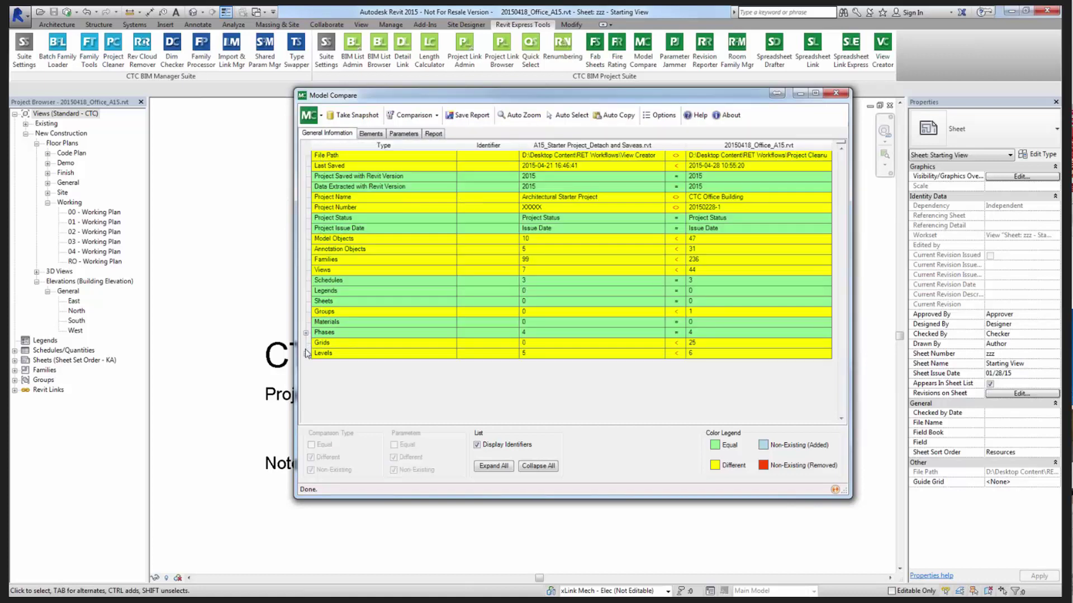
pyautogui.click(305, 353)
pyautogui.click(306, 353)
# Return to the element differences, collapse Model Categories, and list the Levels under Annotation Categories.
pyautogui.click(371, 134)
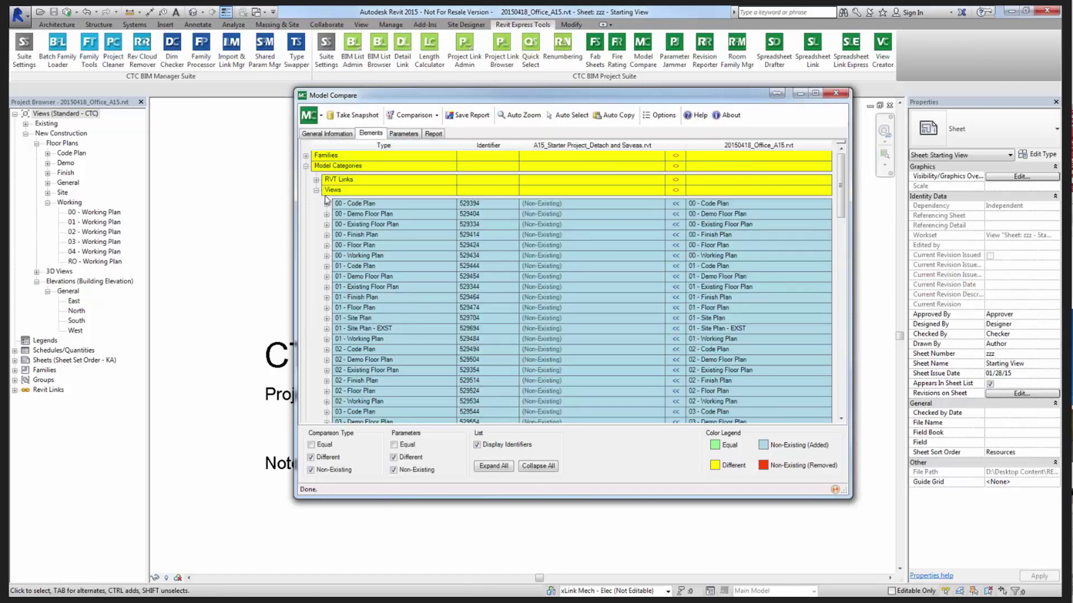
pyautogui.click(306, 166)
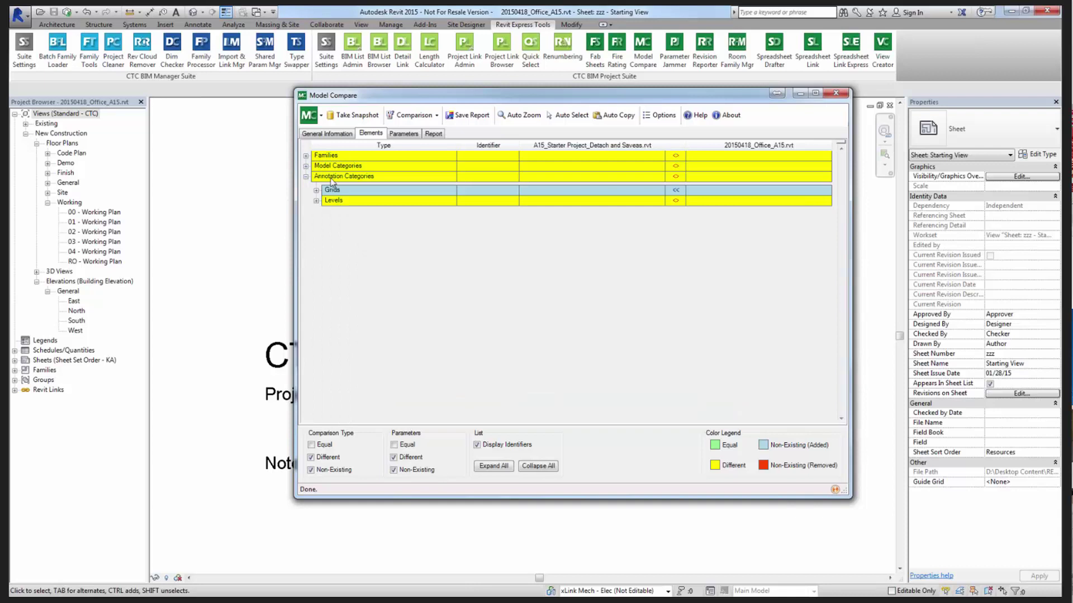
pyautogui.click(316, 201)
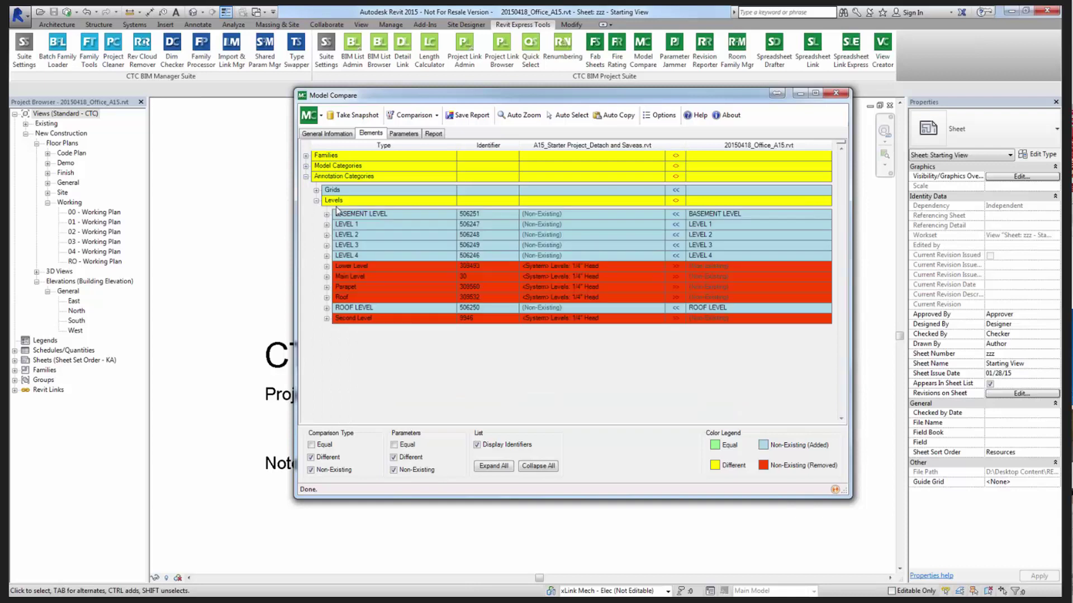
# Inspect the Dimensions, Constraints and Text parameters of Second Level, and collapse the level's details.
pyautogui.click(326, 319)
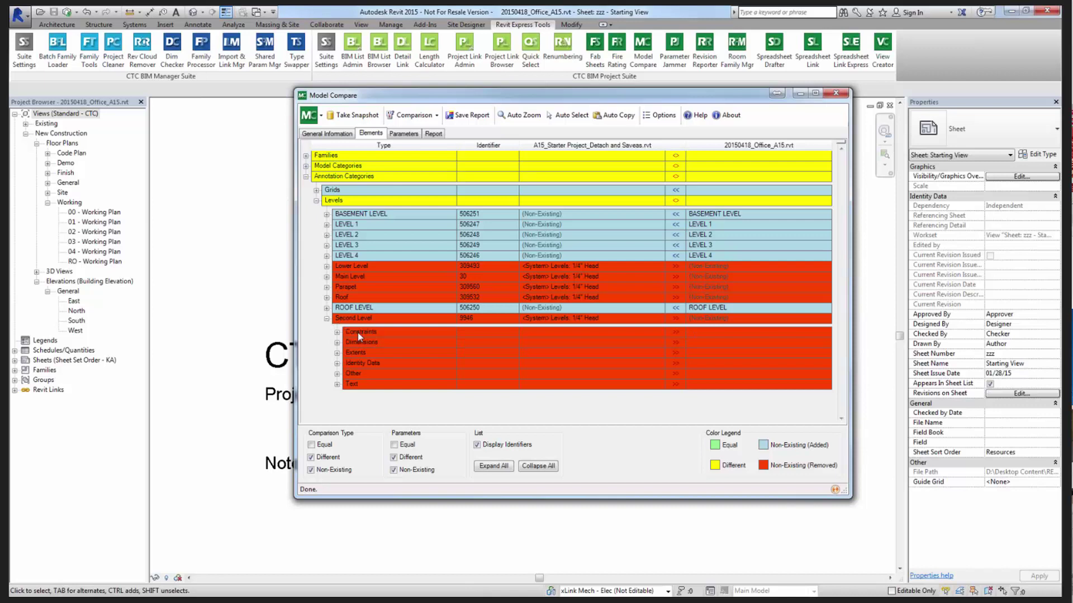
pyautogui.click(337, 343)
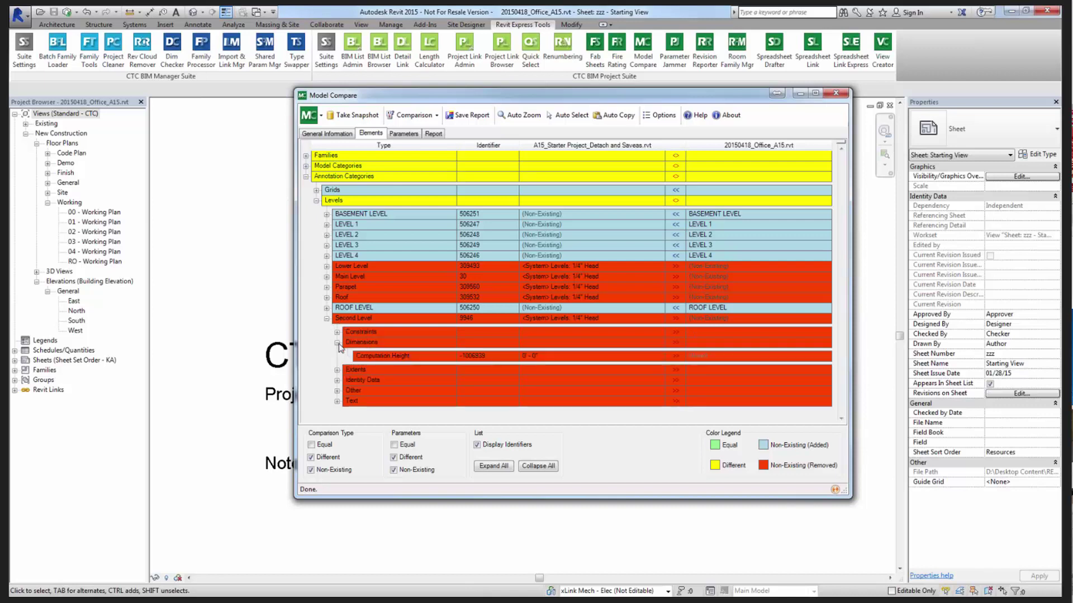
pyautogui.click(336, 343)
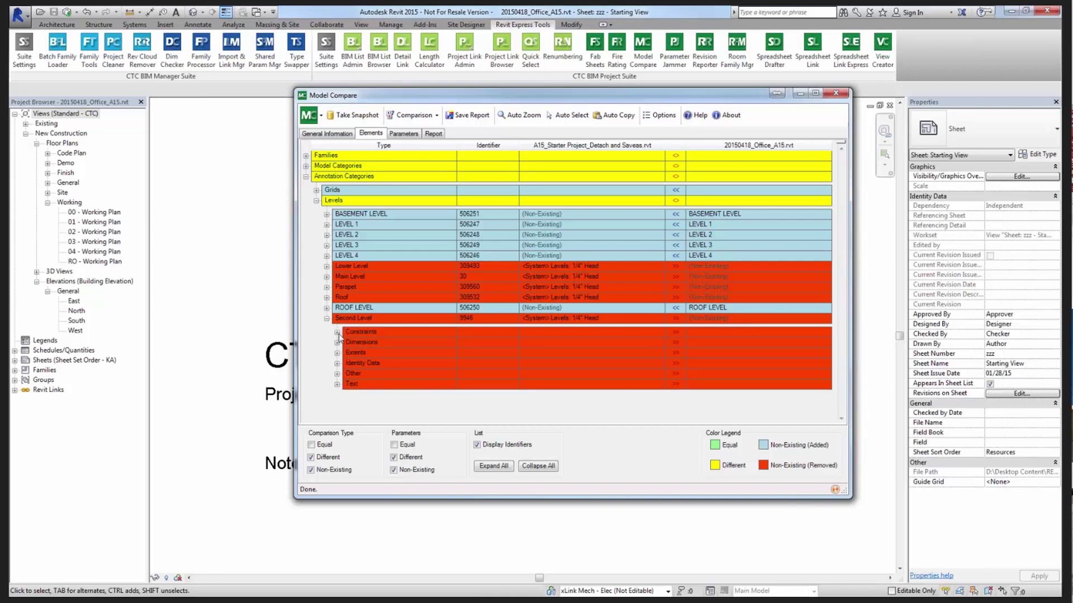
pyautogui.click(337, 332)
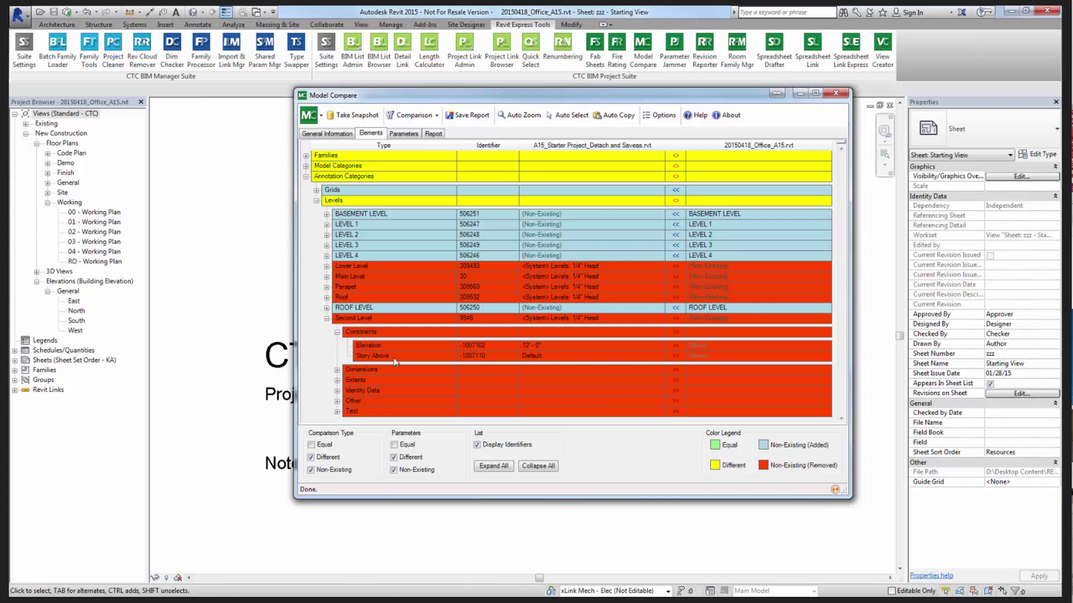
pyautogui.click(337, 332)
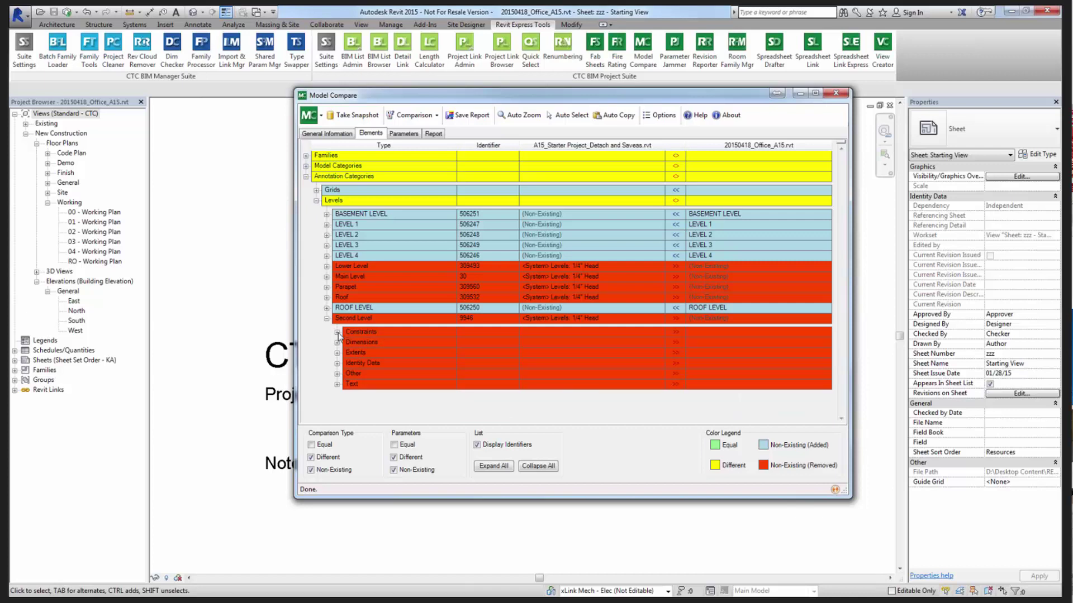
pyautogui.click(337, 384)
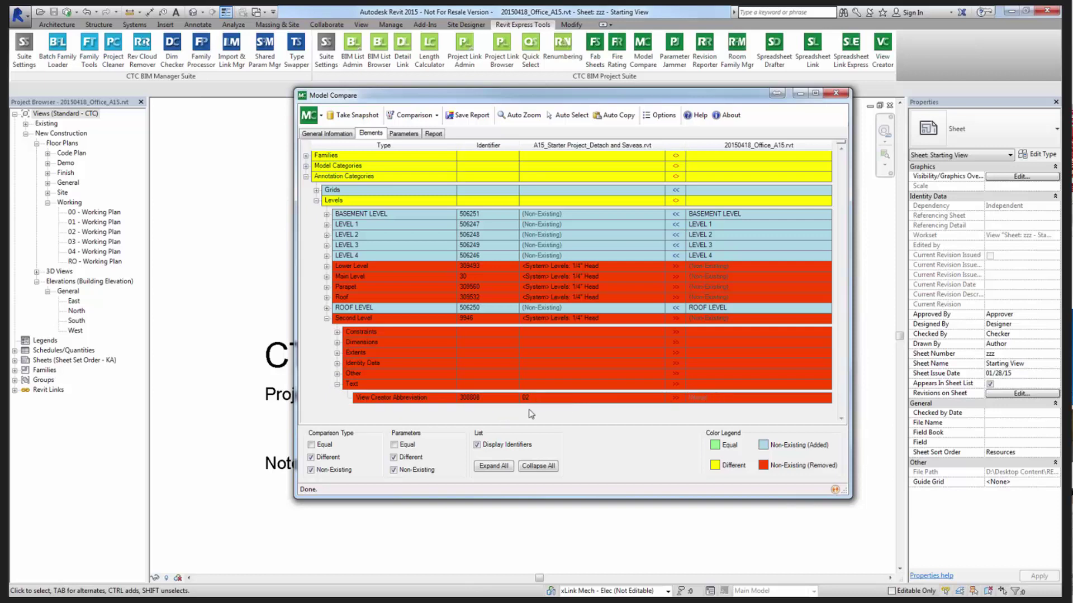
pyautogui.click(337, 385)
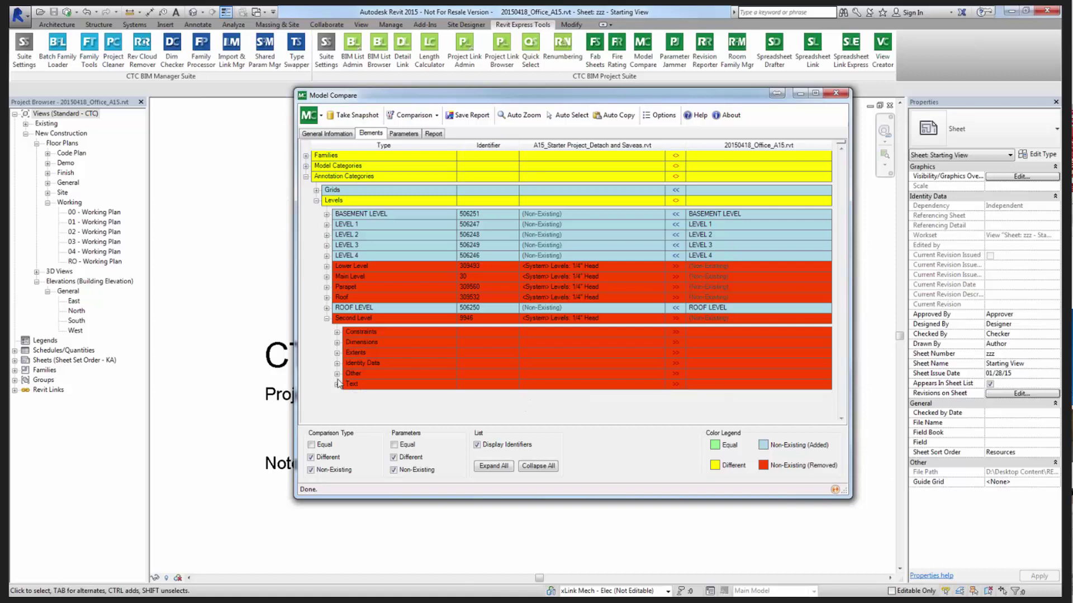
pyautogui.click(327, 318)
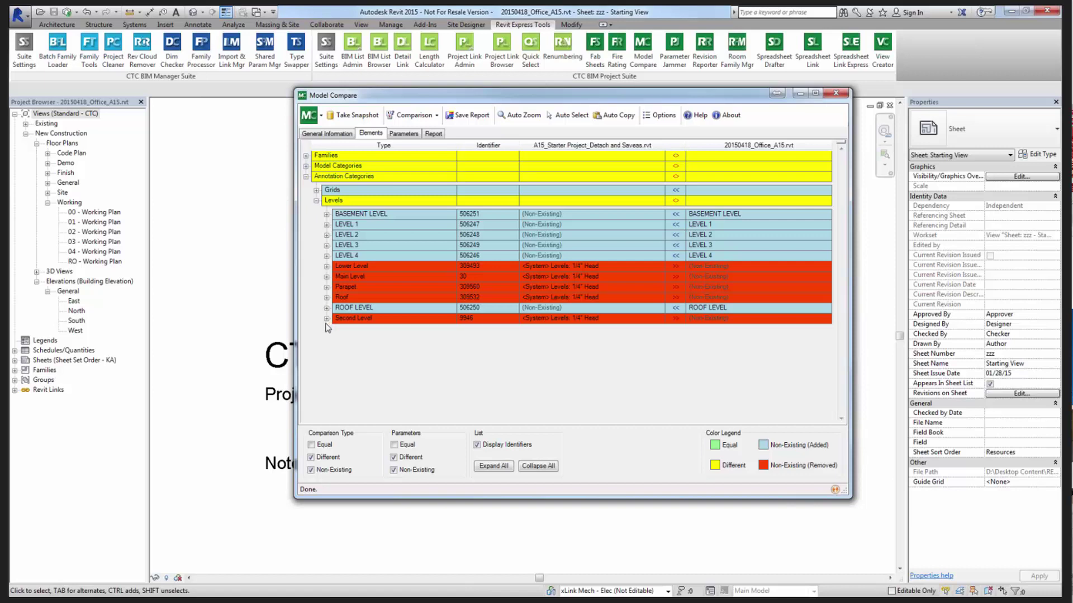
pyautogui.click(361, 319)
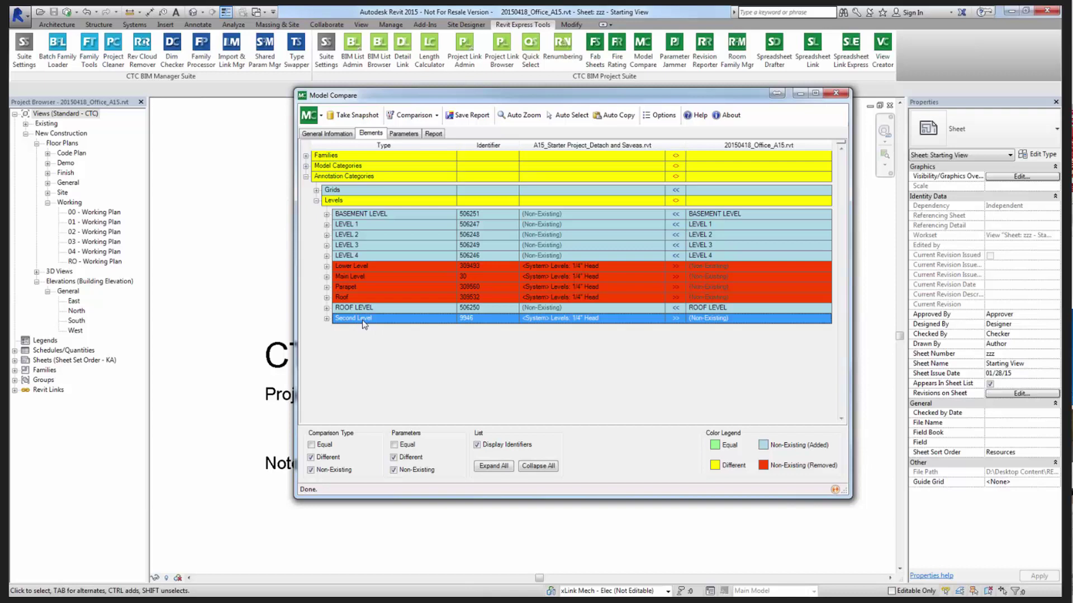
# Collapse Levels, expand Grids, and review the listed grid differences.
pyautogui.click(316, 201)
pyautogui.click(317, 190)
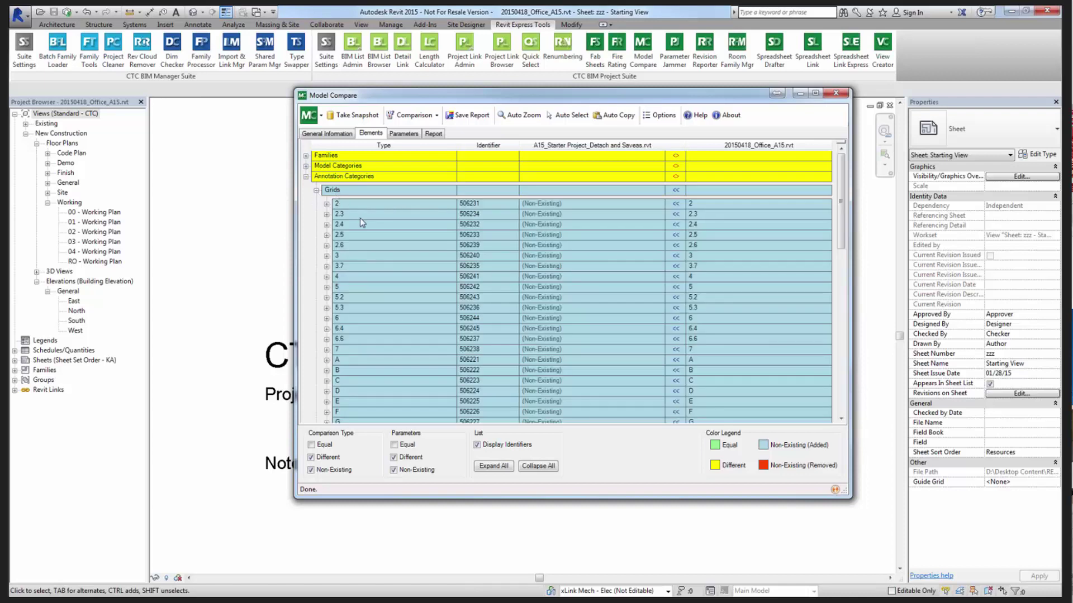
pyautogui.scroll(-3, 359, 218)
pyautogui.scroll(3, 360, 218)
pyautogui.scroll(-3, 360, 222)
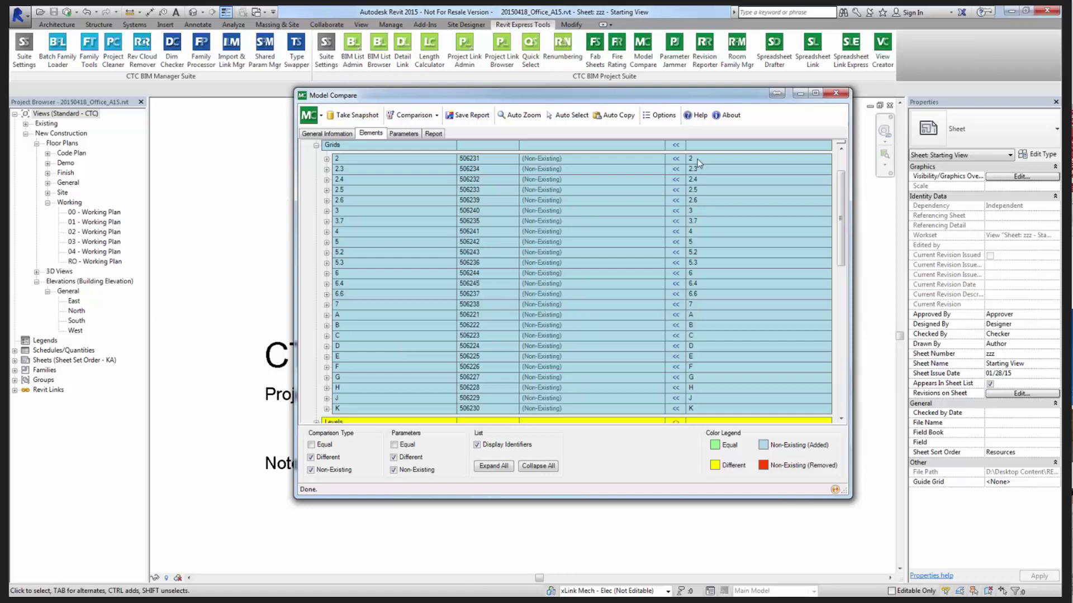
# Close Model Compare and open the South building elevation at the level heads.
pyautogui.click(837, 97)
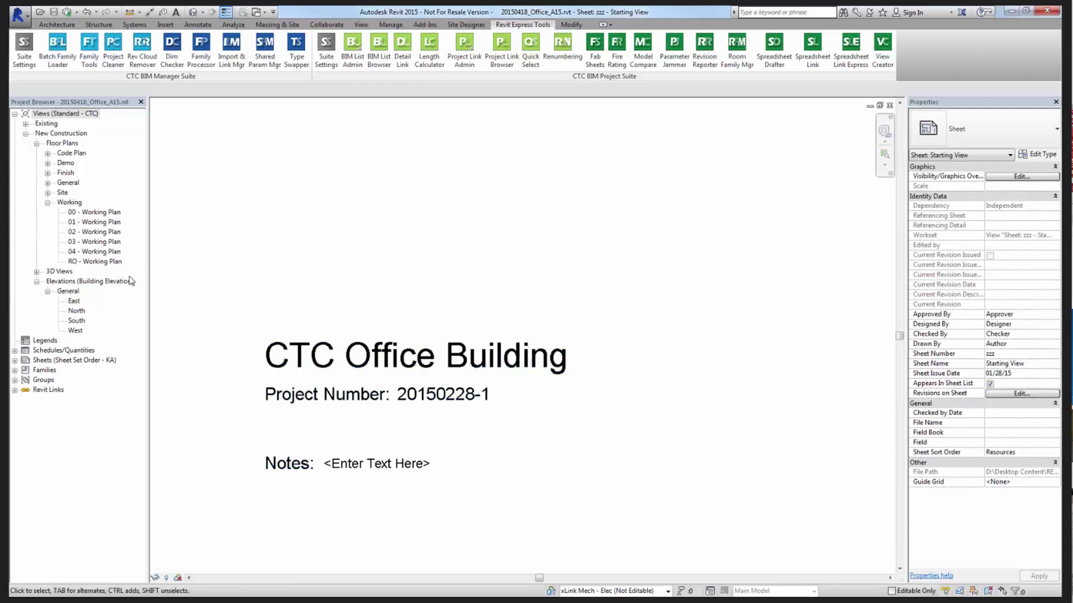
pyautogui.doubleClick(76, 321)
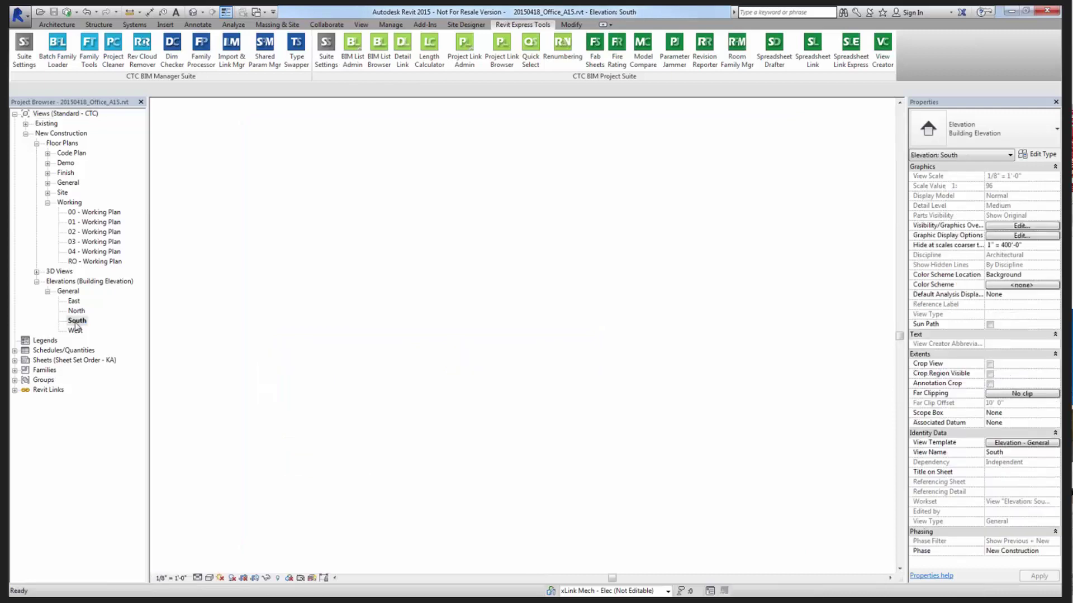
pyautogui.scroll(5, 752, 328)
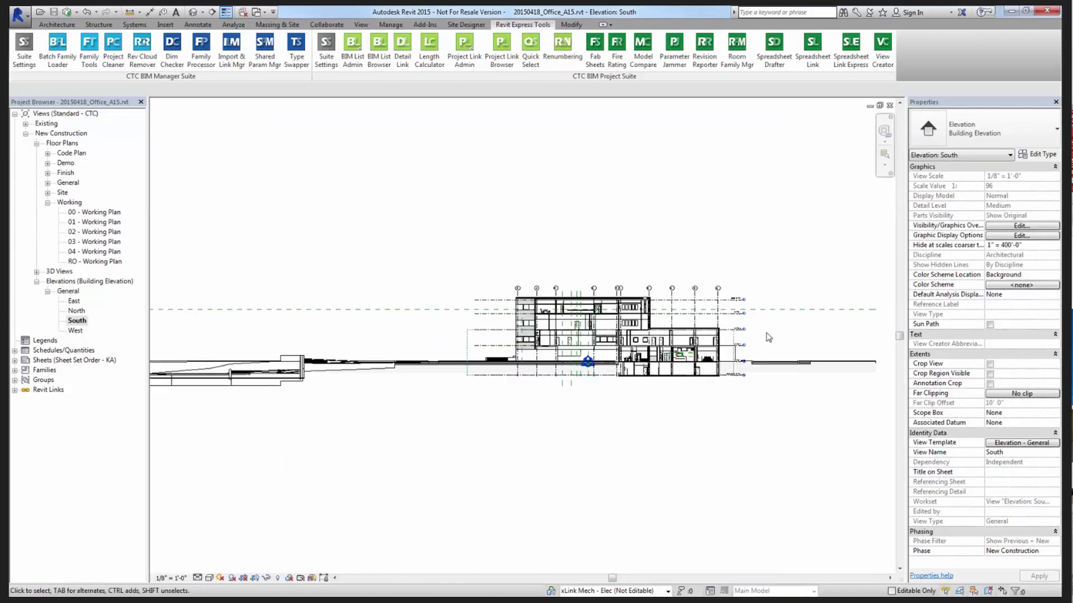
pyautogui.scroll(2, 753, 328)
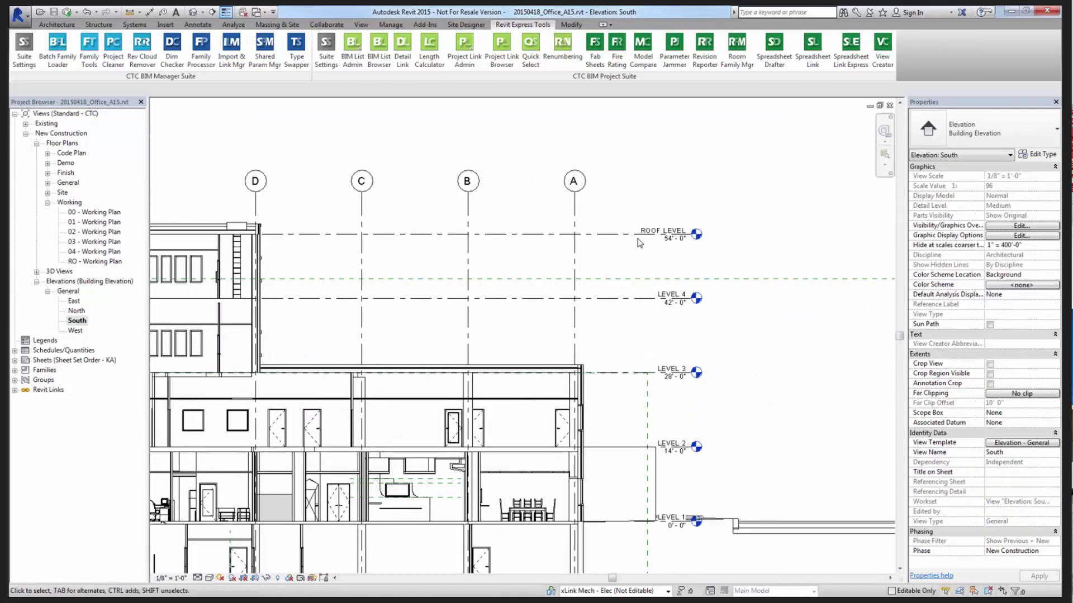
# Try to set the ROOF LEVEL elevation to 56 feet.
pyautogui.click(664, 257)
pyautogui.click(675, 239)
pyautogui.write('56')
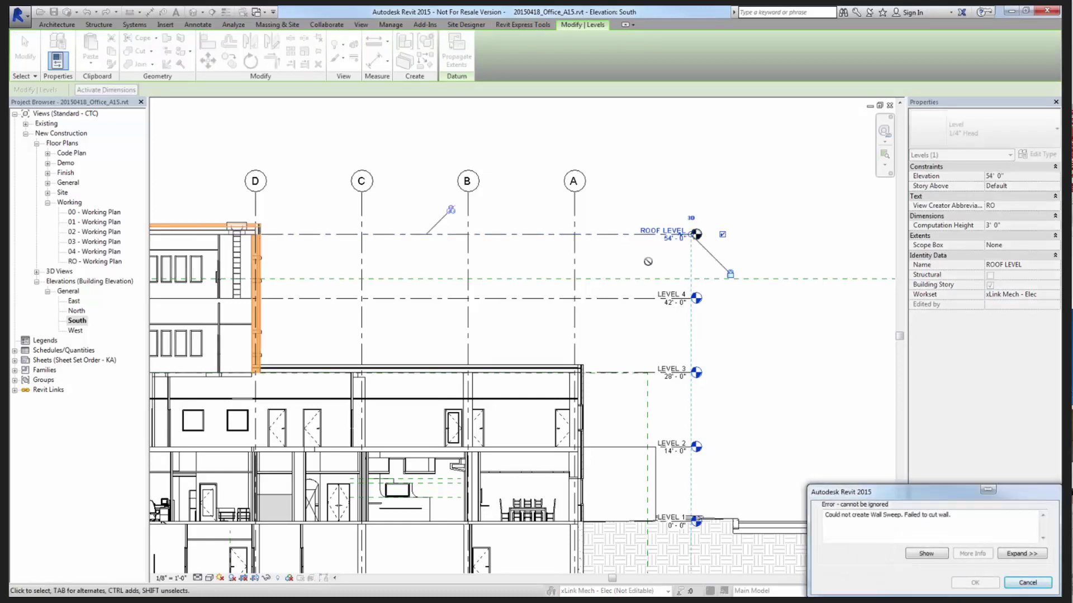
pyautogui.moveTo(919, 495); pyautogui.dragTo(754, 317)
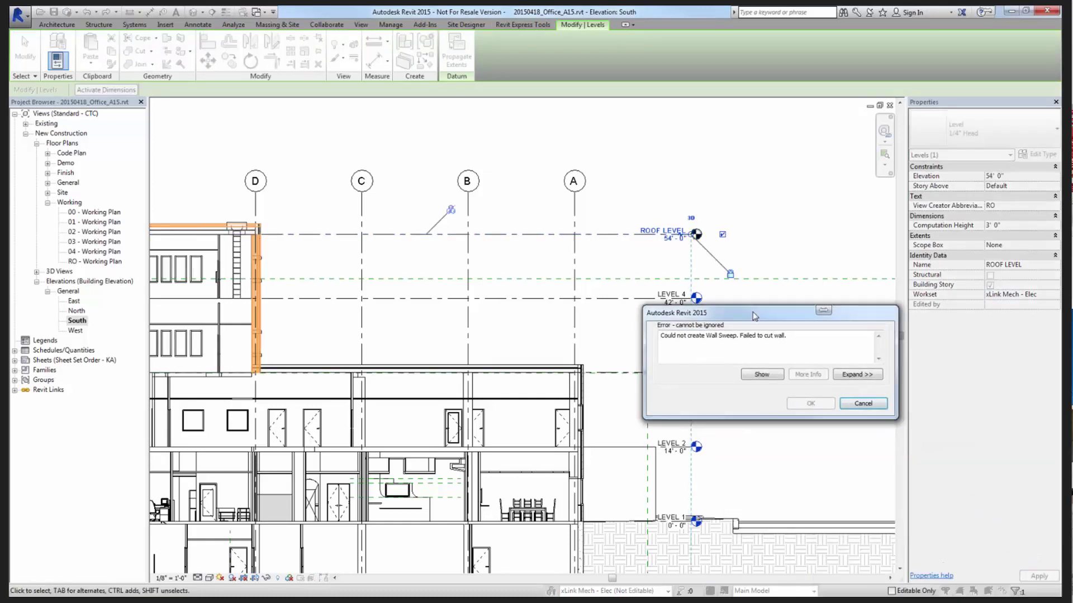
pyautogui.click(863, 403)
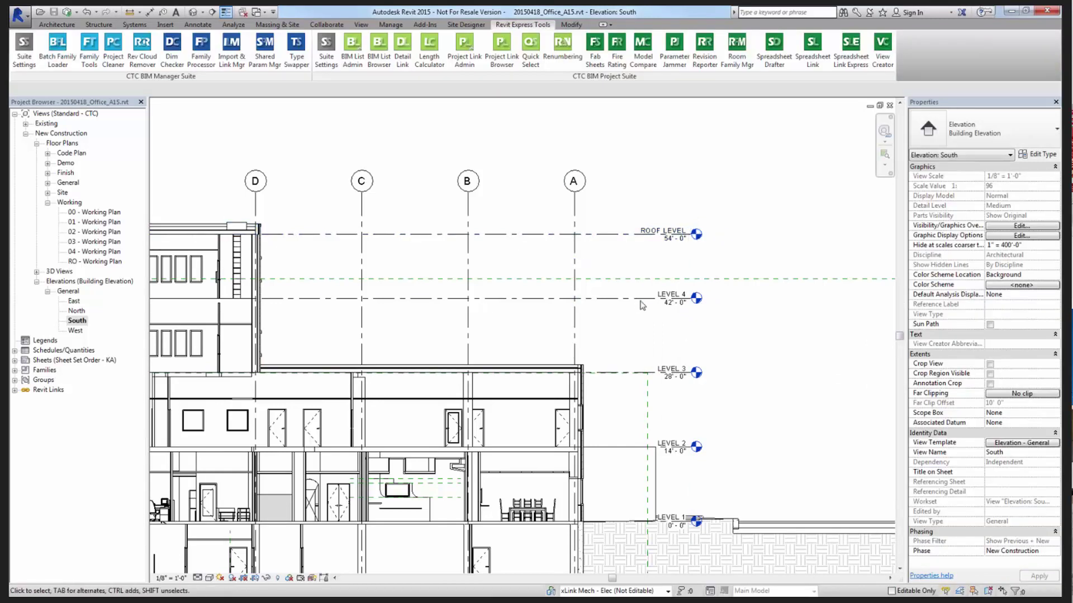
# Set the LEVEL 4 elevation to 43 feet and deselect the level.
pyautogui.click(668, 308)
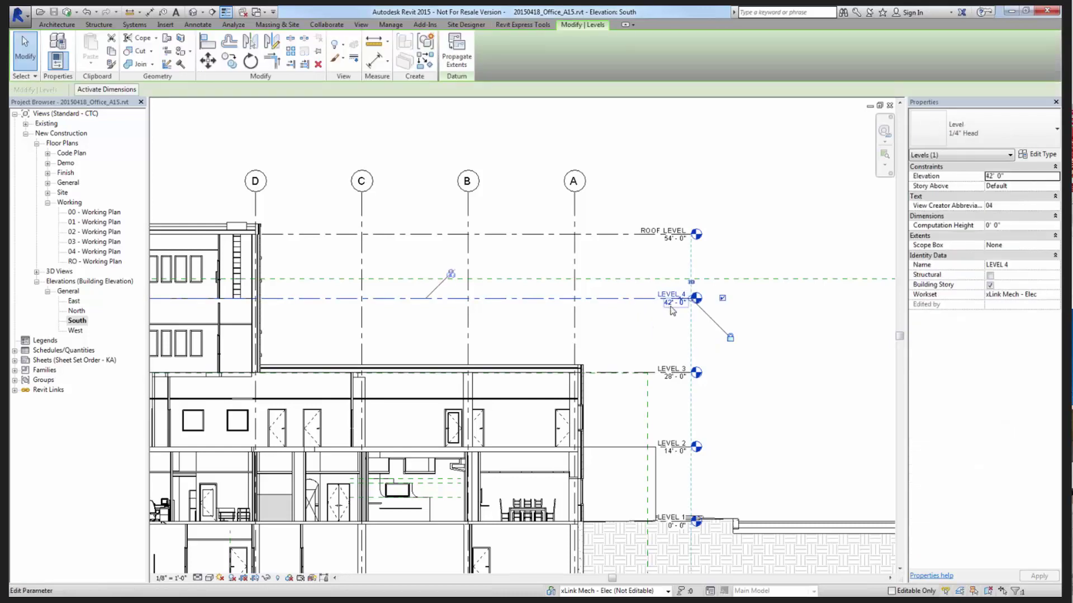
pyautogui.click(671, 307)
pyautogui.write('43')
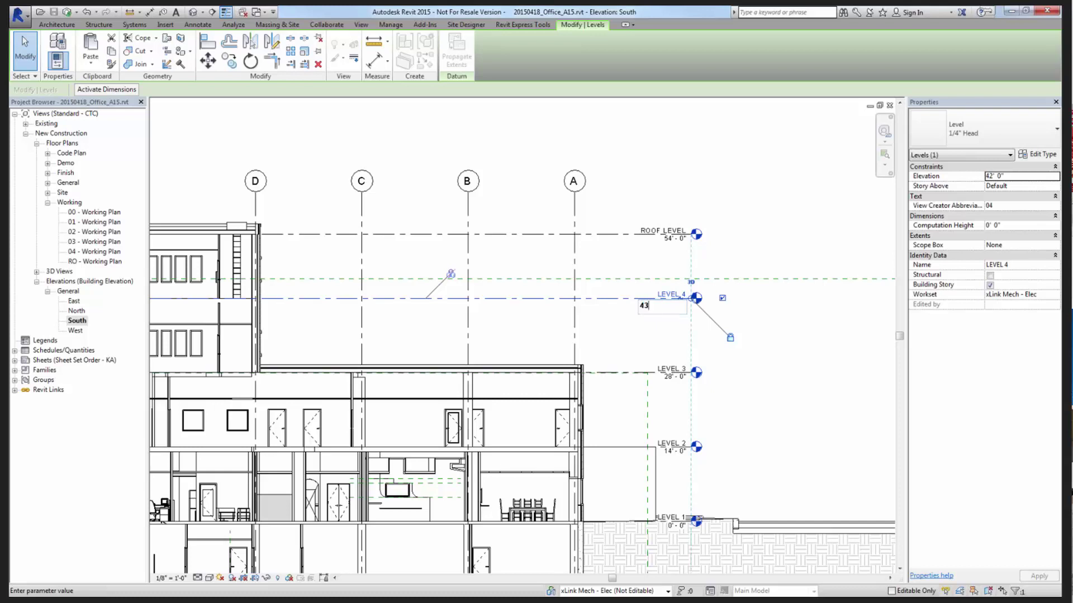
pyautogui.press('Return')
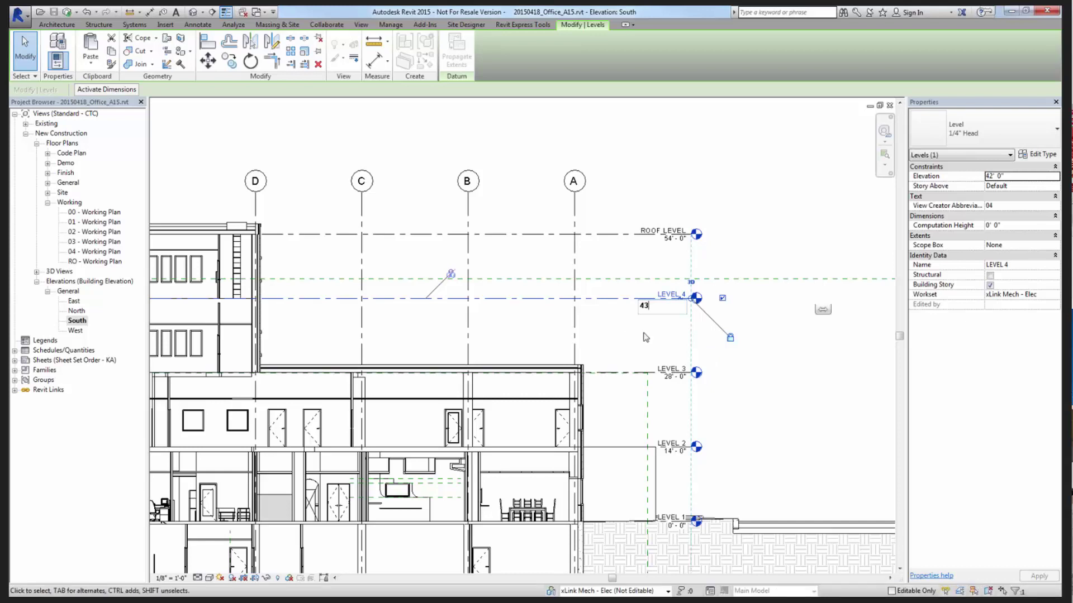
pyautogui.click(688, 405)
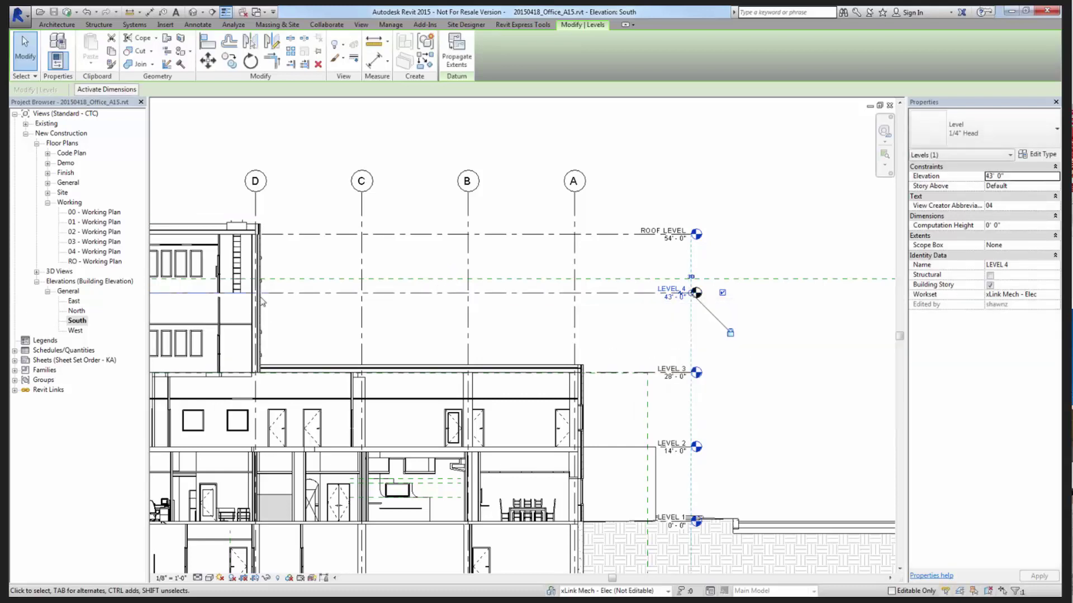
pyautogui.click(636, 336)
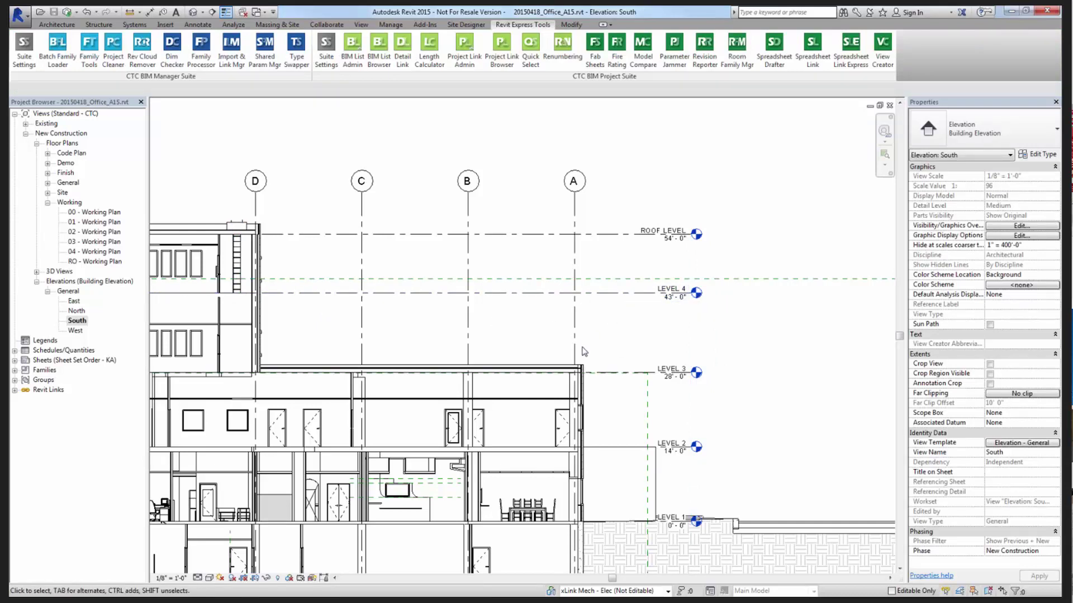
# Synchronize the model with central, compacting the central model and relinquishing borrowed elements.
pyautogui.click(70, 12)
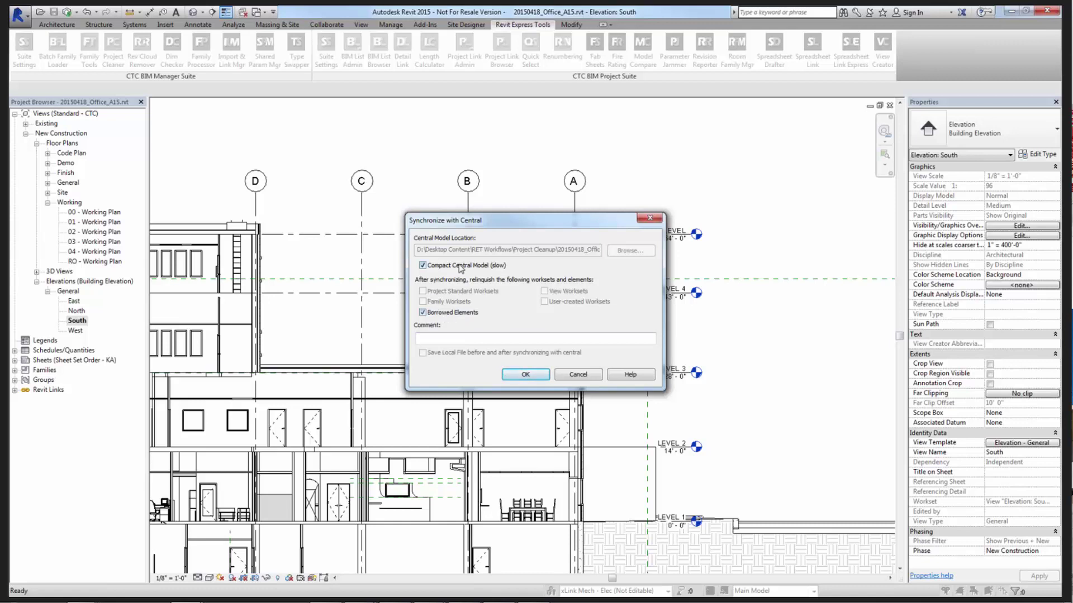
pyautogui.click(526, 375)
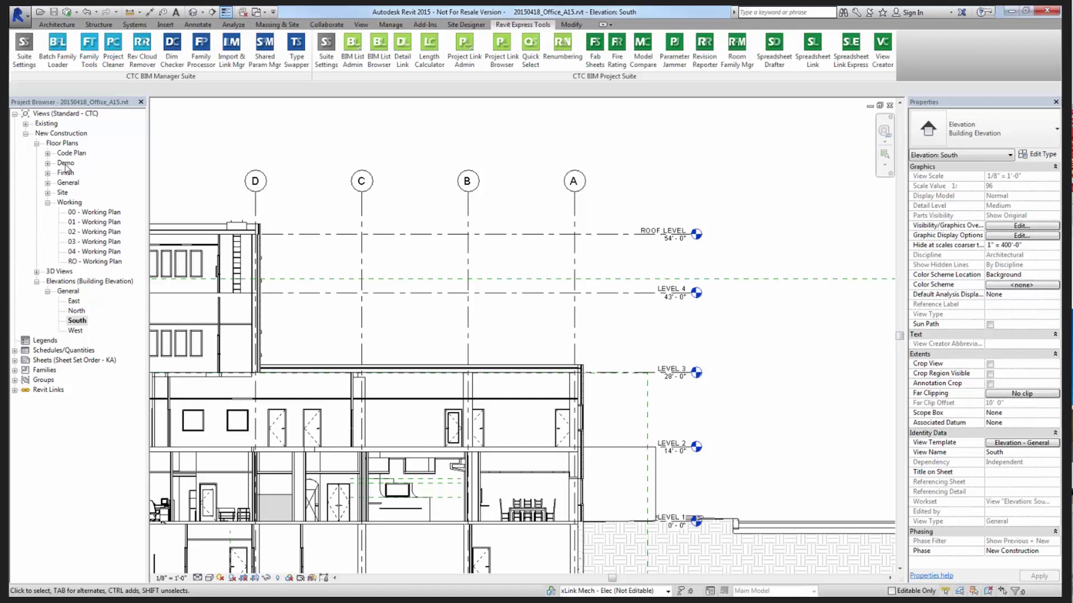
# Open the 01 - Working Plan floor plan and shift the door in the short angled wall slightly along that wall.
pyautogui.click(89, 222)
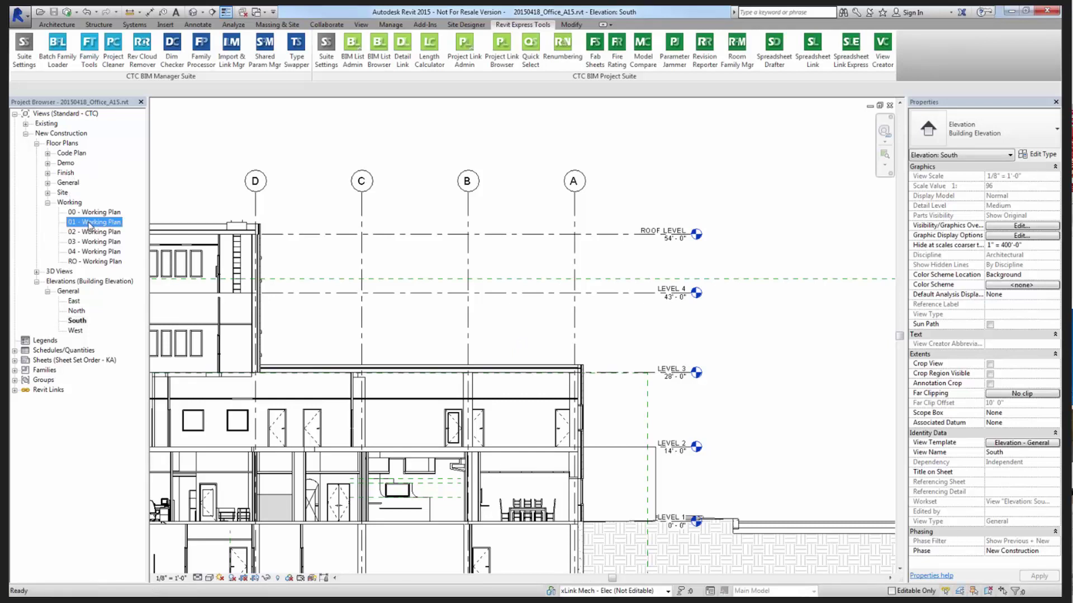
pyautogui.doubleClick(89, 222)
pyautogui.scroll(4, 609, 394)
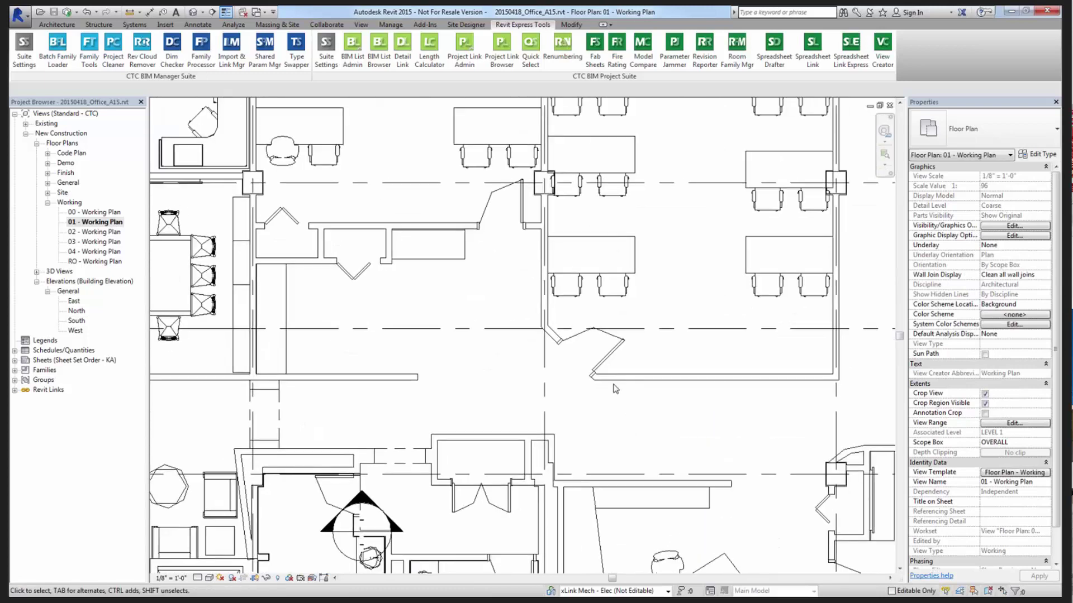
pyautogui.click(603, 366)
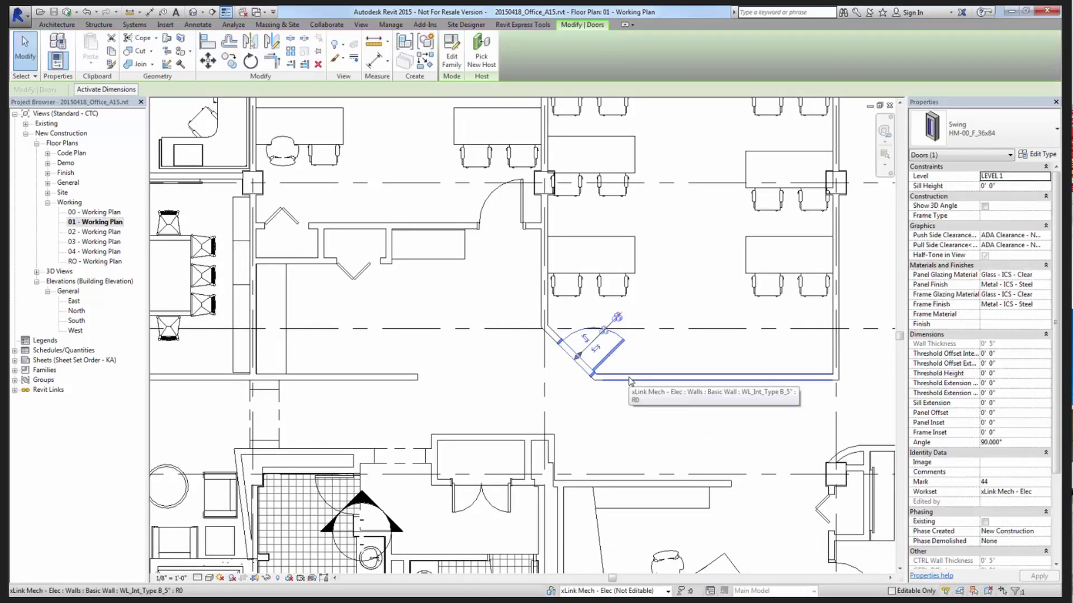
pyautogui.moveTo(600, 358); pyautogui.dragTo(625, 374)
# Set the distance between the horizontal wall beside the angled door and the column above it to 13 feet, and deselect the wall.
pyautogui.click(700, 378)
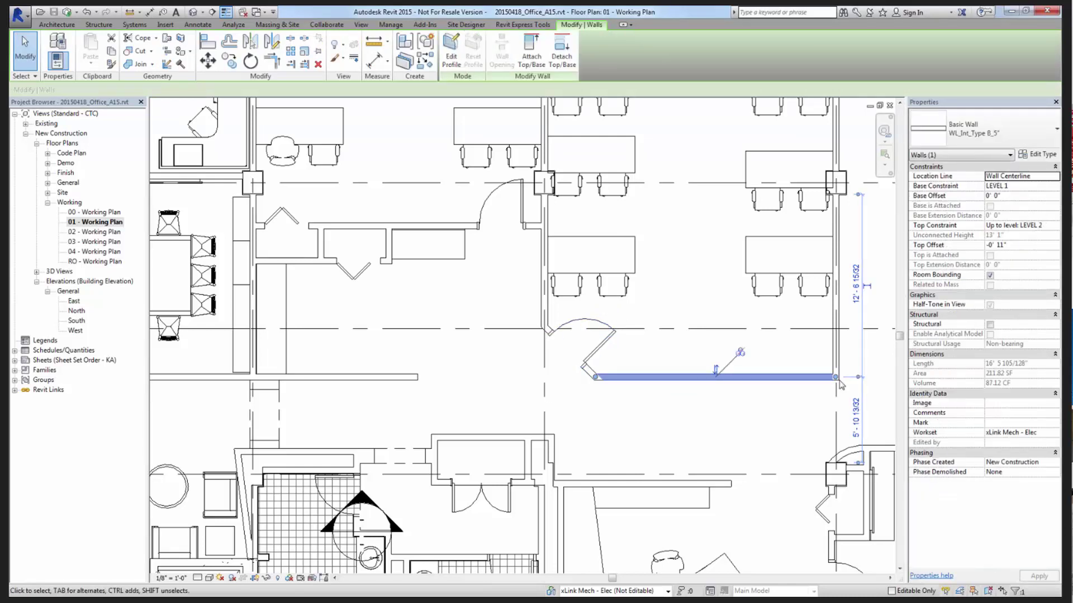
pyautogui.click(856, 301)
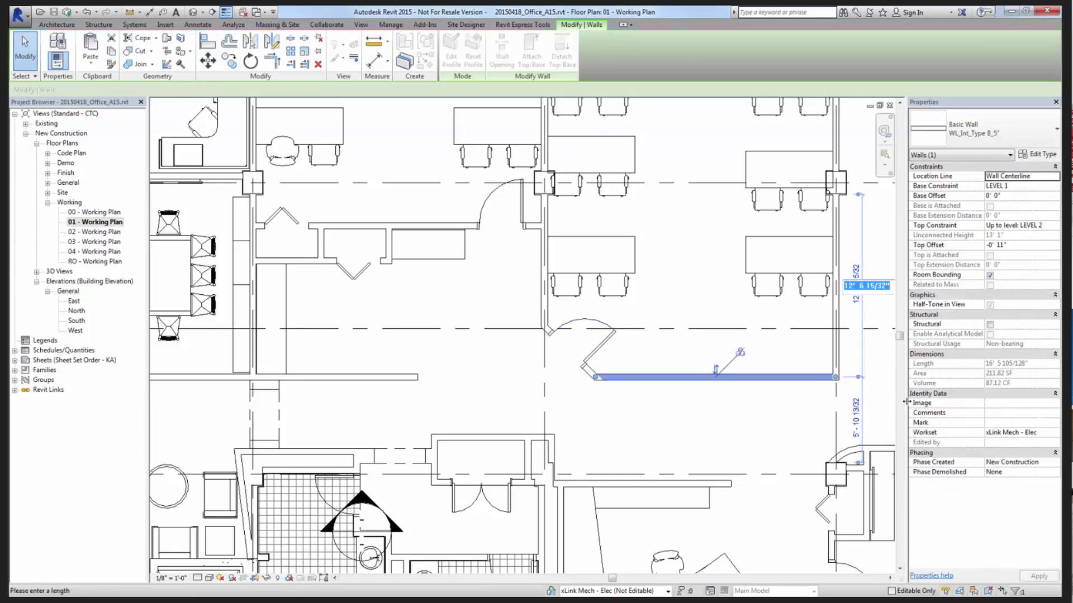
pyautogui.write('13')
pyautogui.press('Return')
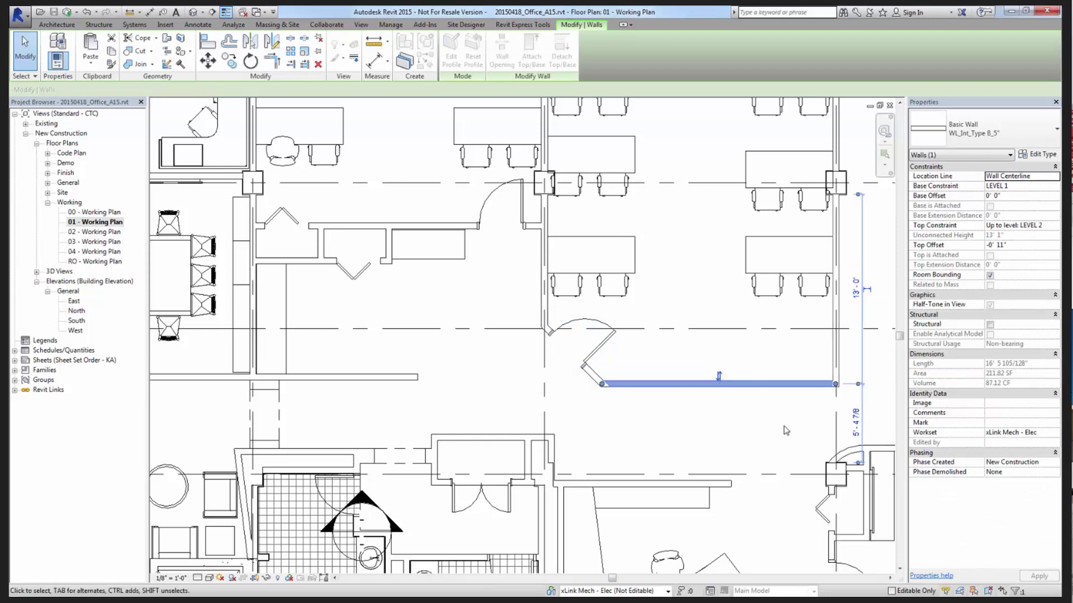
pyautogui.press('Escape')
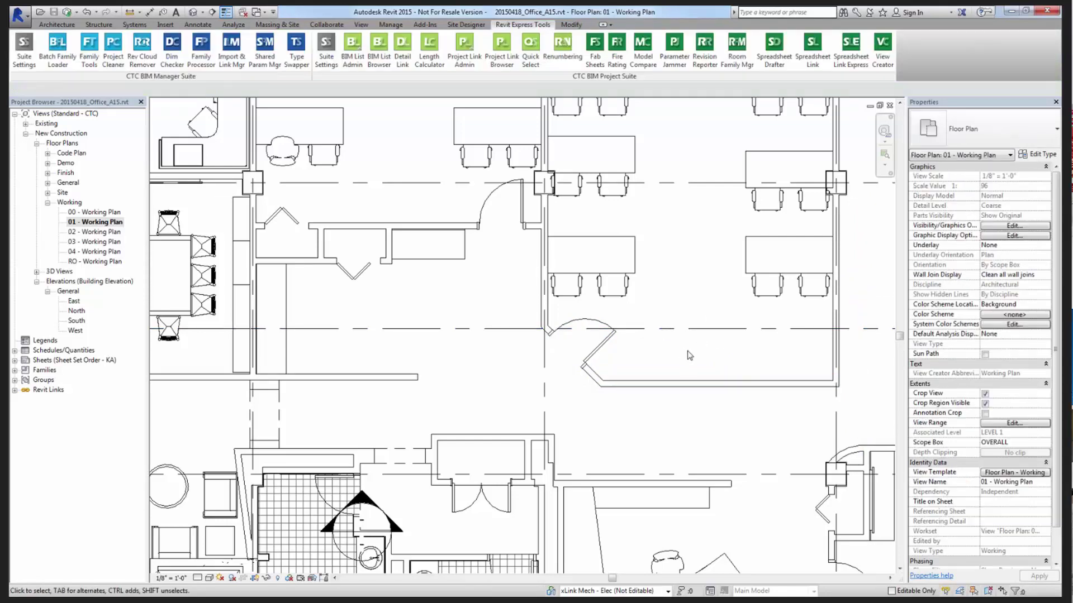
pyautogui.scroll(-3, 650, 432)
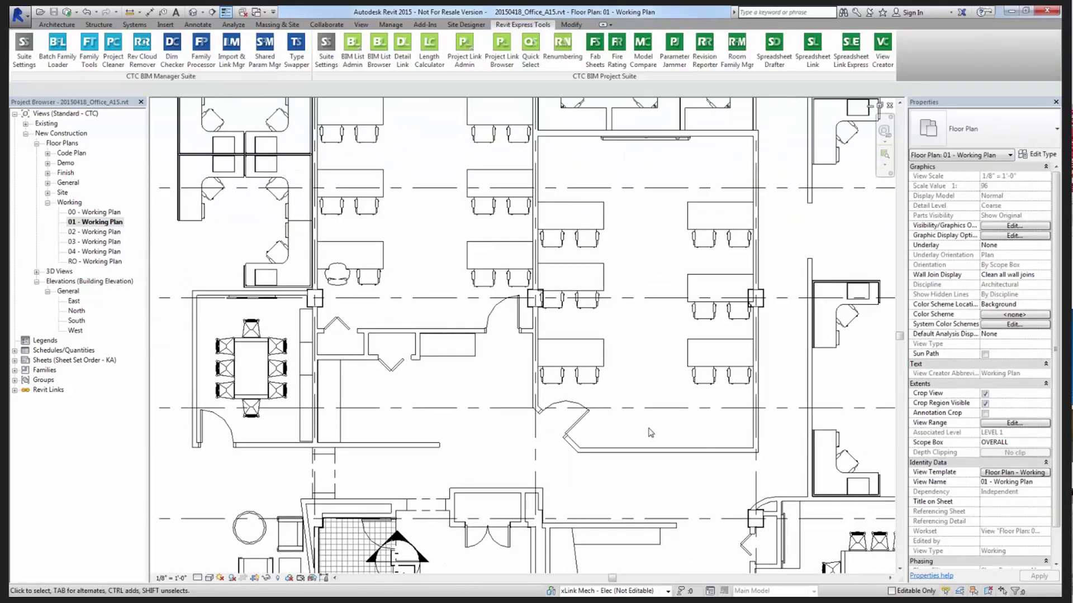
pyautogui.scroll(-1, 611, 454)
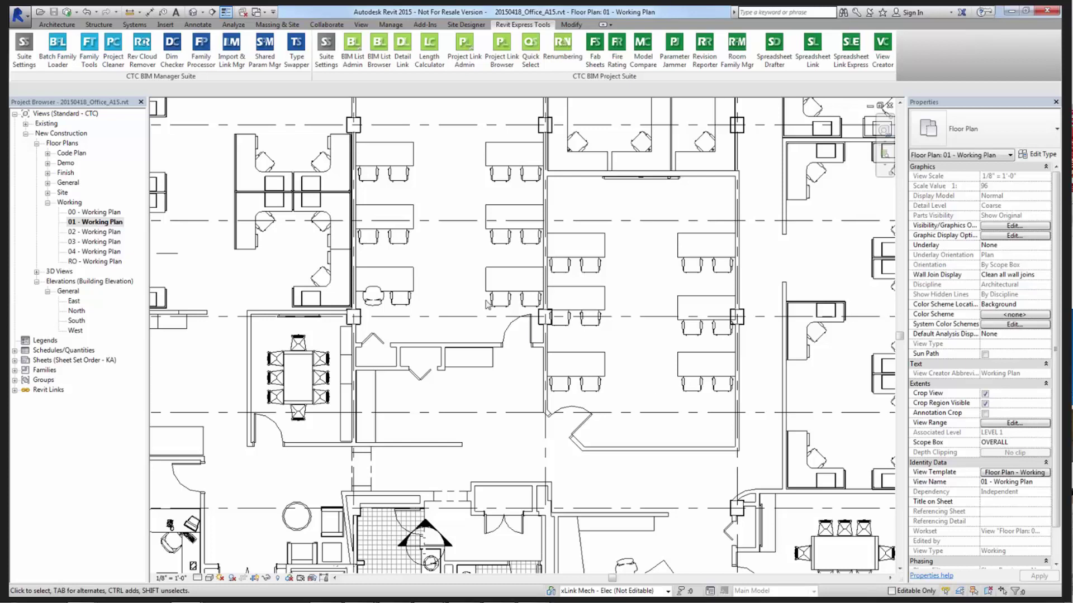
pyautogui.click(69, 11)
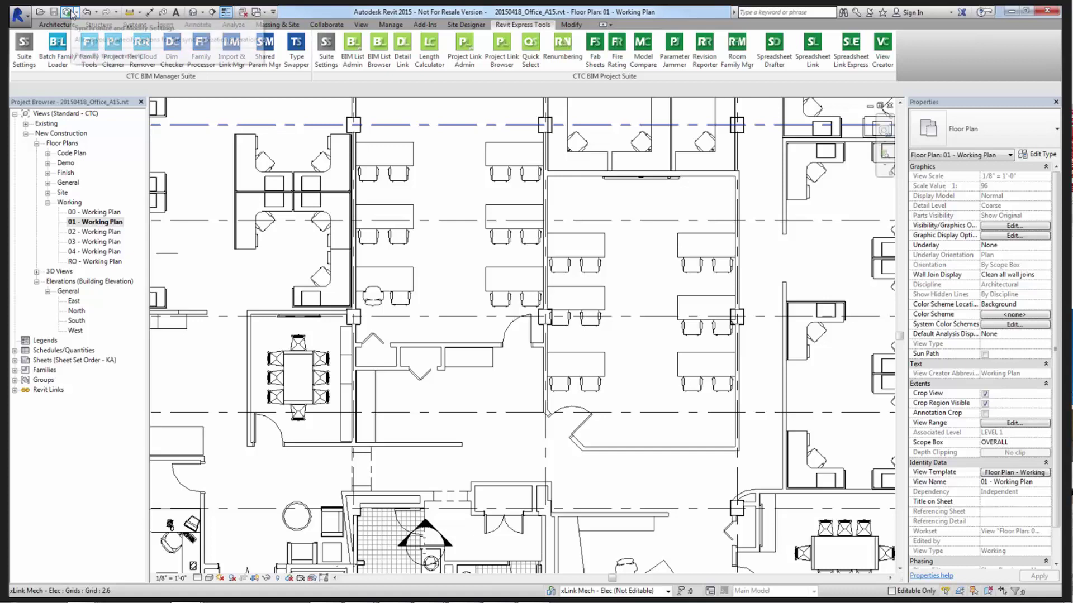
pyautogui.click(68, 12)
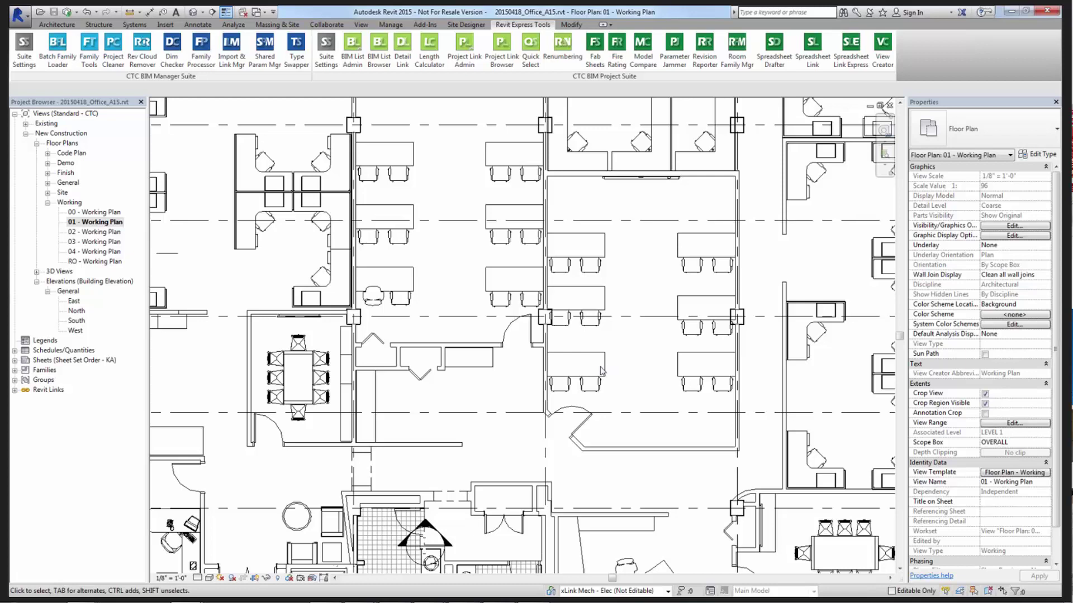
# Set the Width type parameter of the desk nearest the angled door to 3 feet and deselect the desk.
pyautogui.click(599, 369)
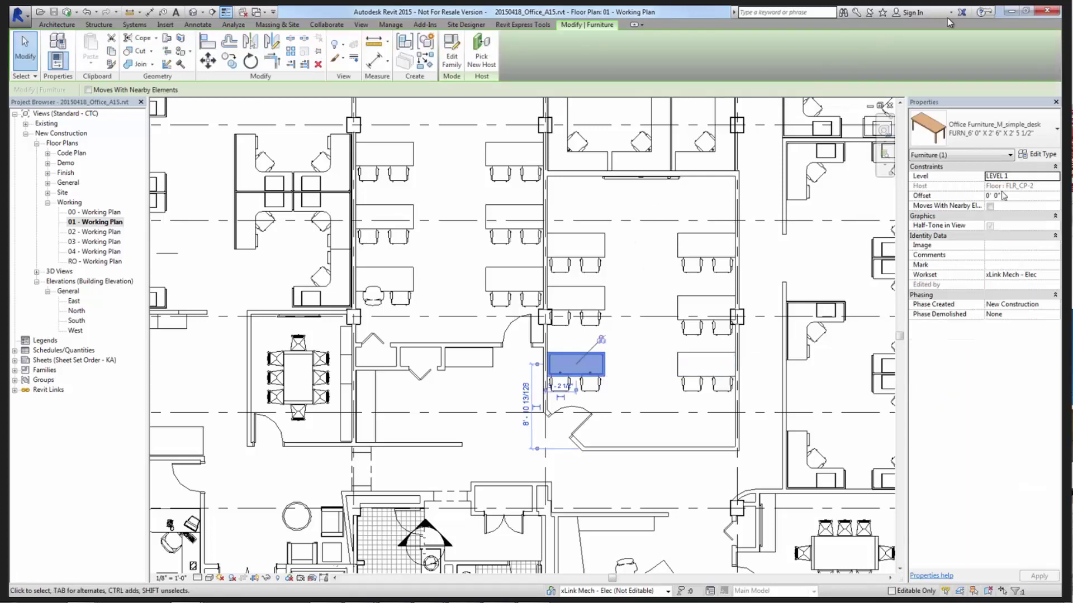
pyautogui.click(1040, 155)
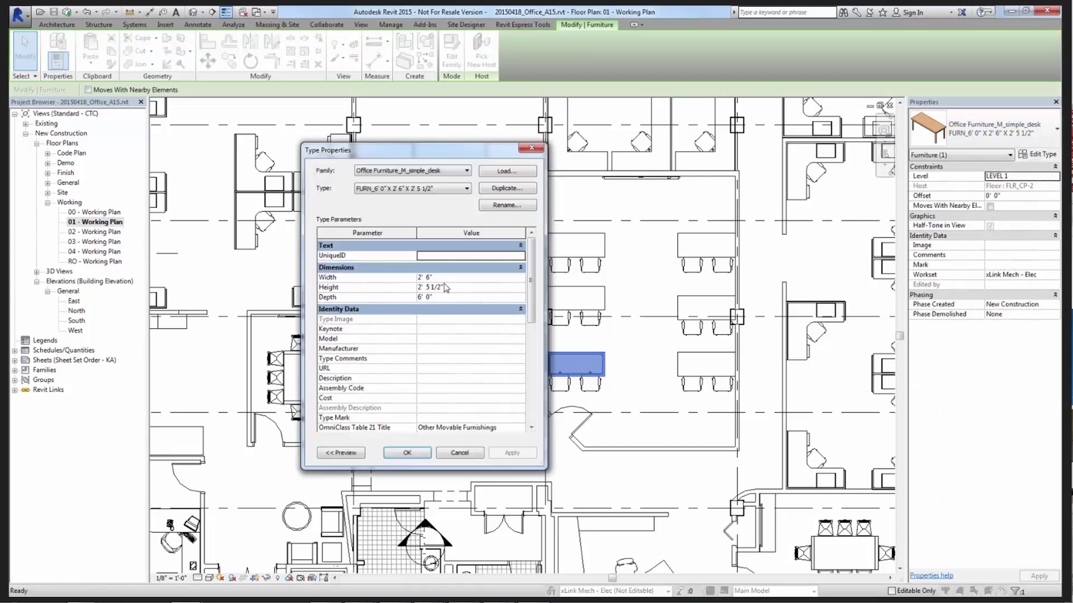
pyautogui.click(451, 278)
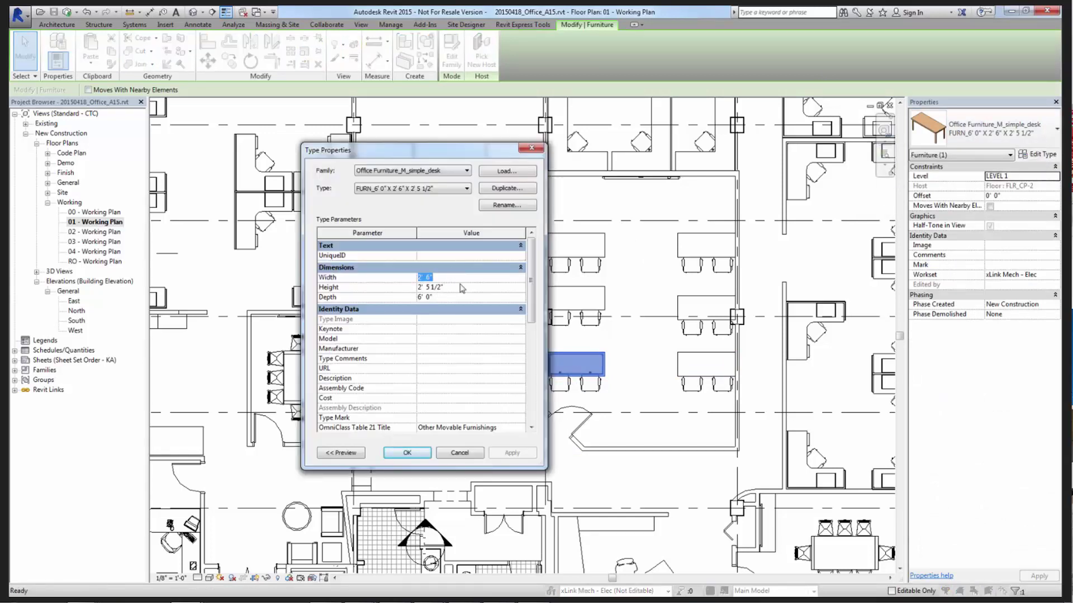
pyautogui.moveTo(461, 158); pyautogui.dragTo(472, 152)
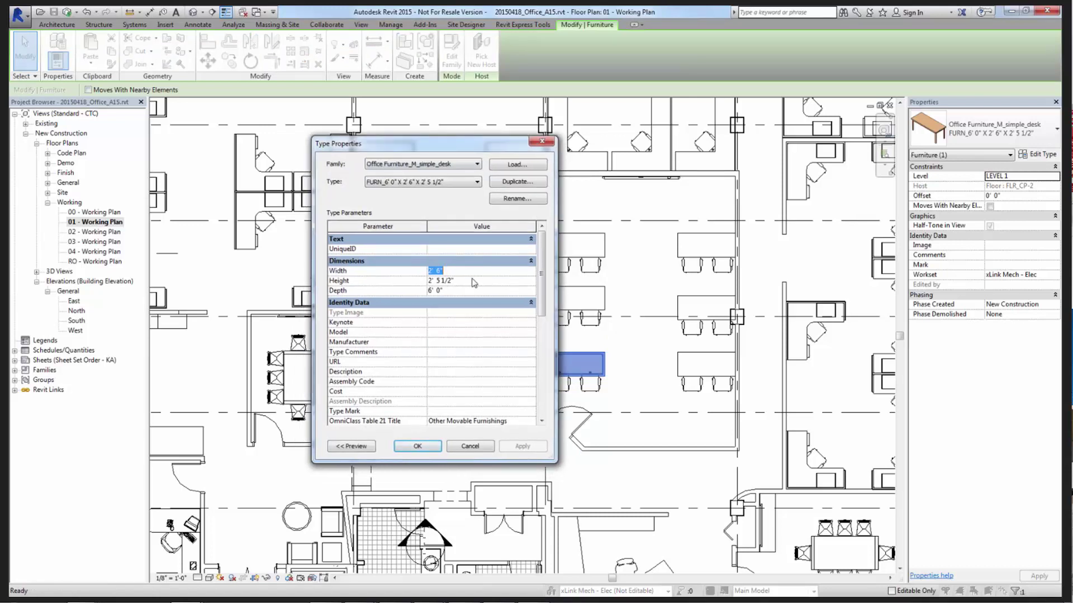
pyautogui.write('3')
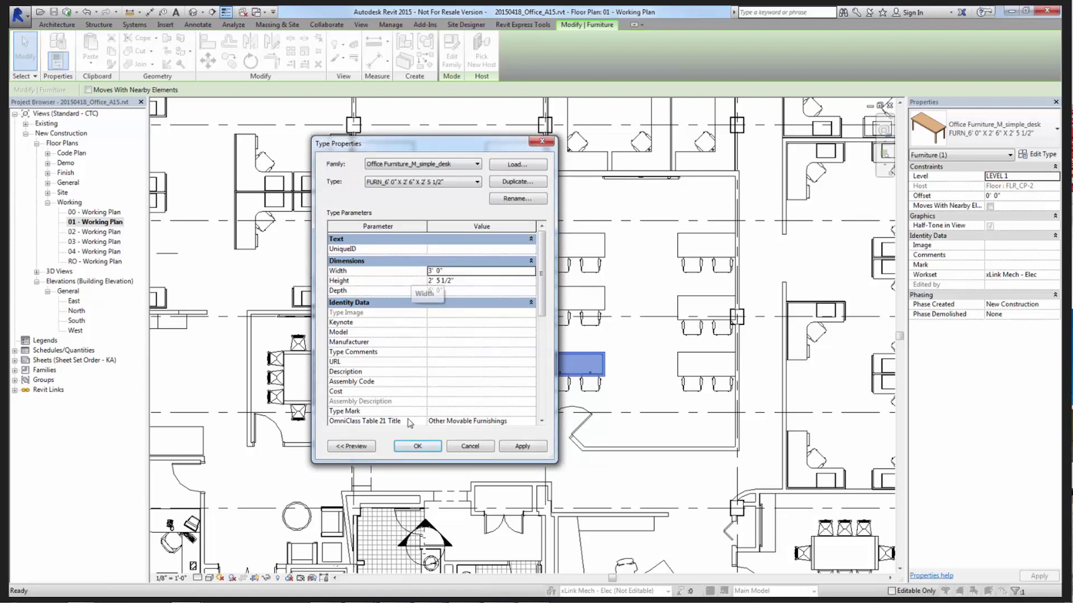
pyautogui.click(417, 447)
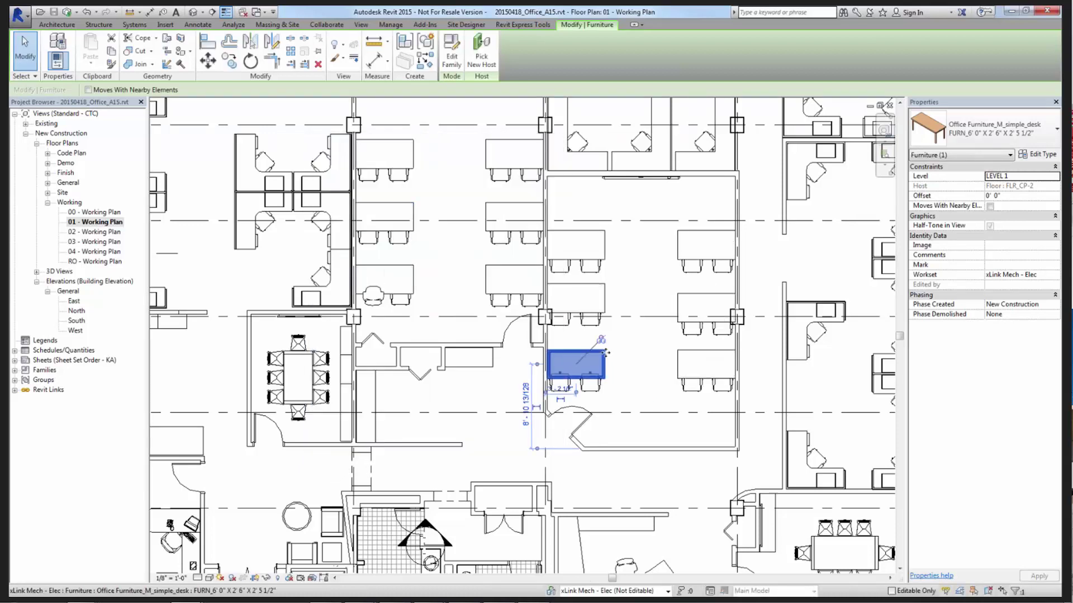
pyautogui.press('Escape')
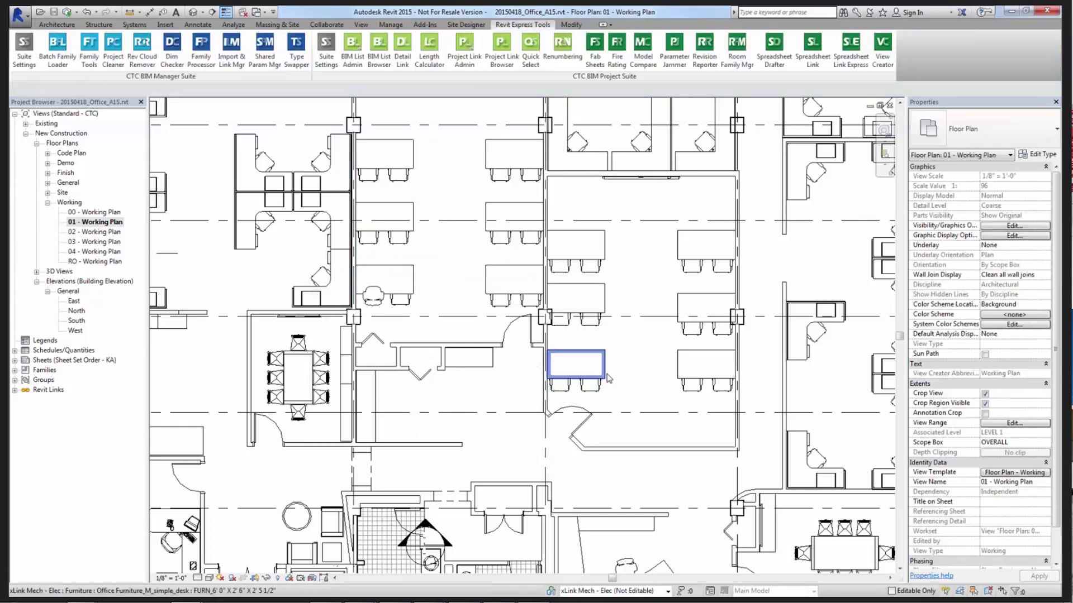
pyautogui.click(70, 12)
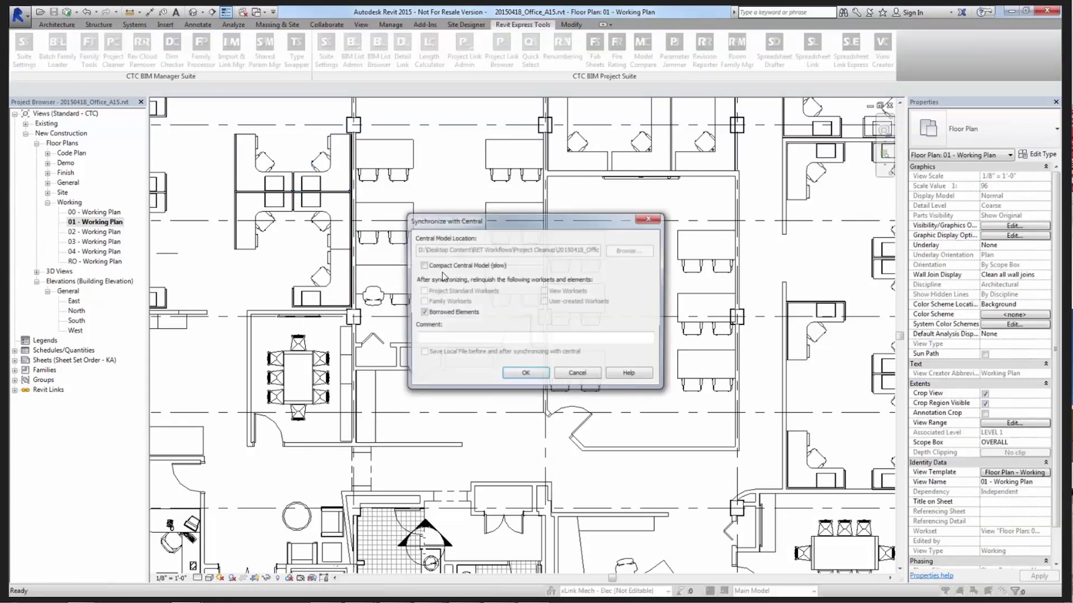
pyautogui.click(526, 375)
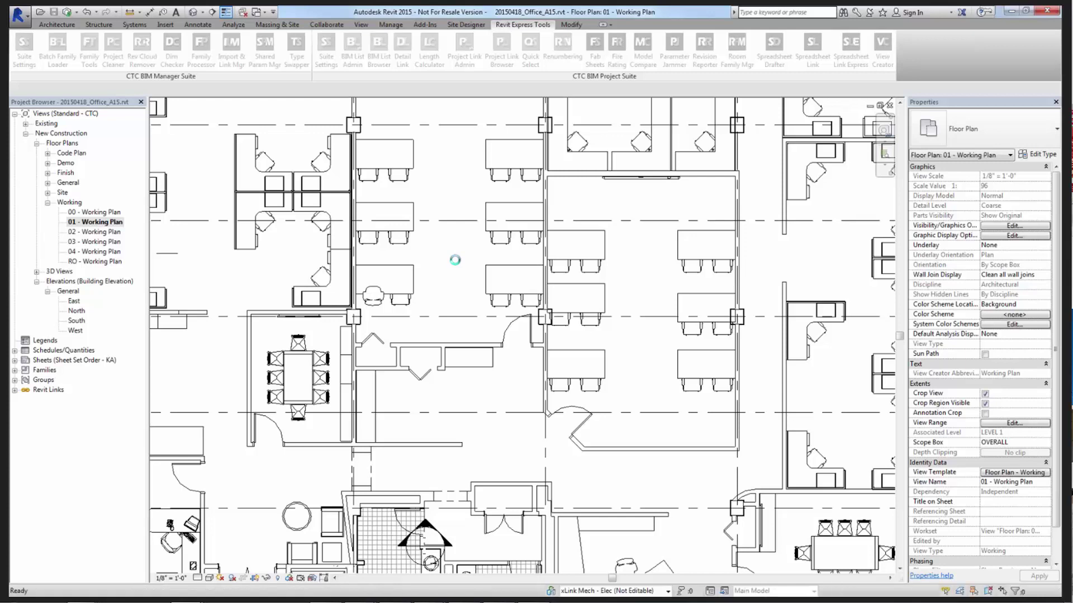
pyautogui.click(647, 58)
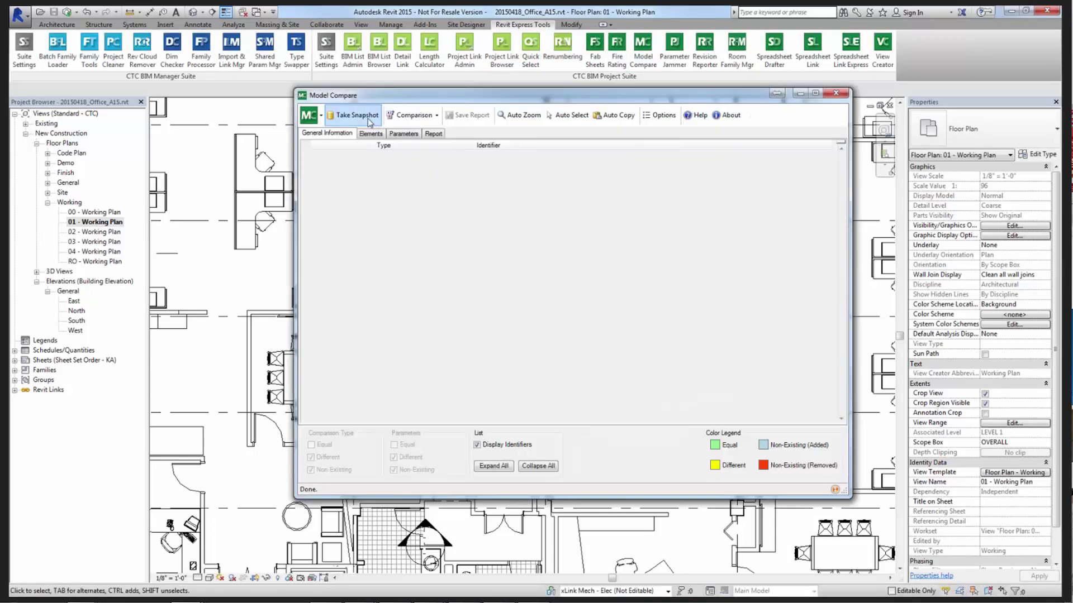
pyautogui.click(368, 118)
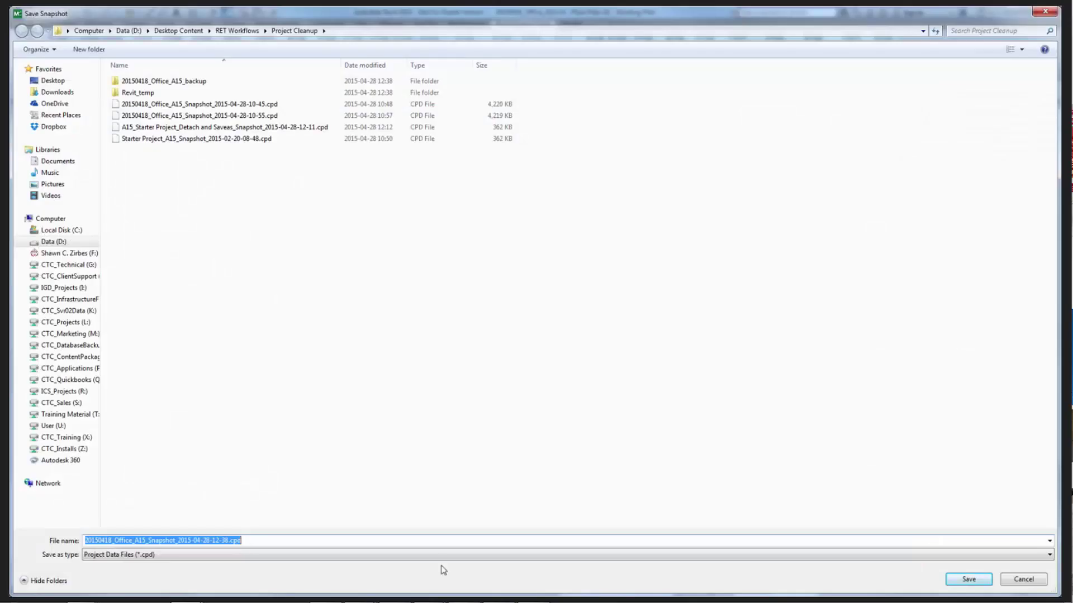
pyautogui.click(946, 580)
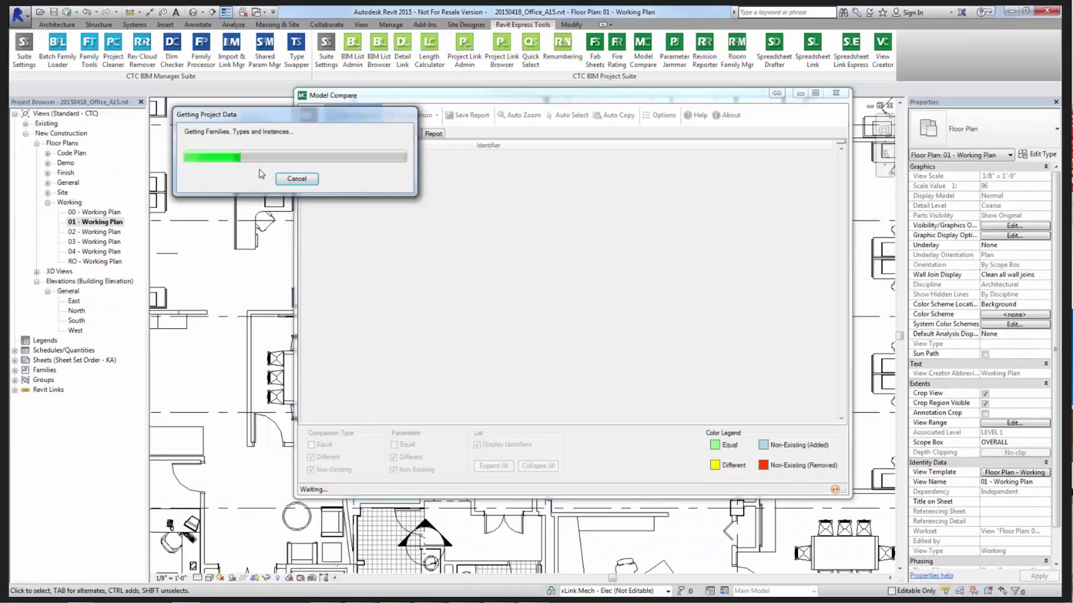
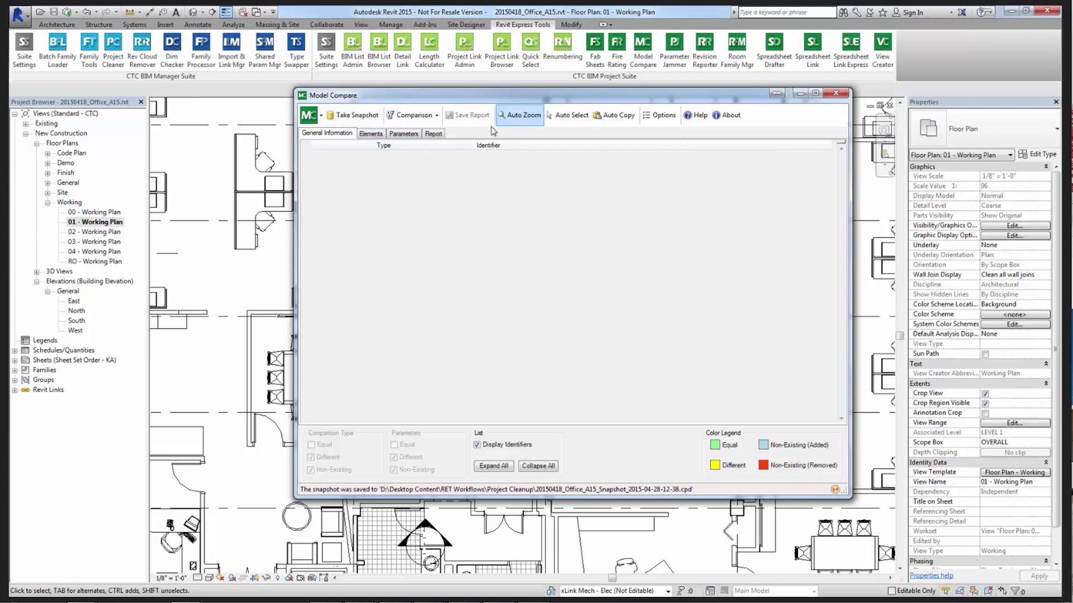
pyautogui.click(427, 117)
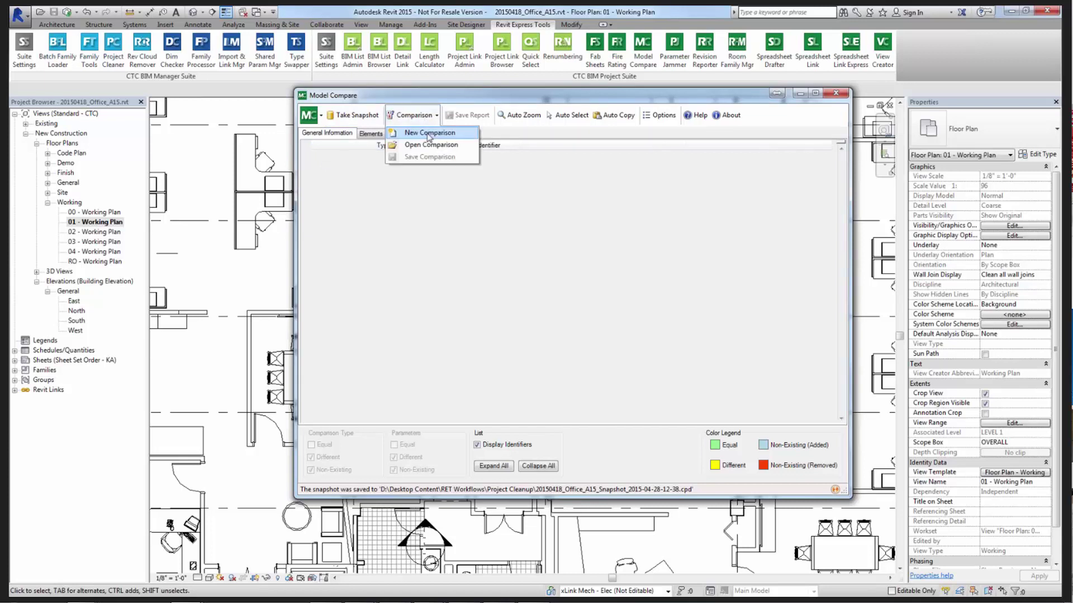
pyautogui.click(428, 134)
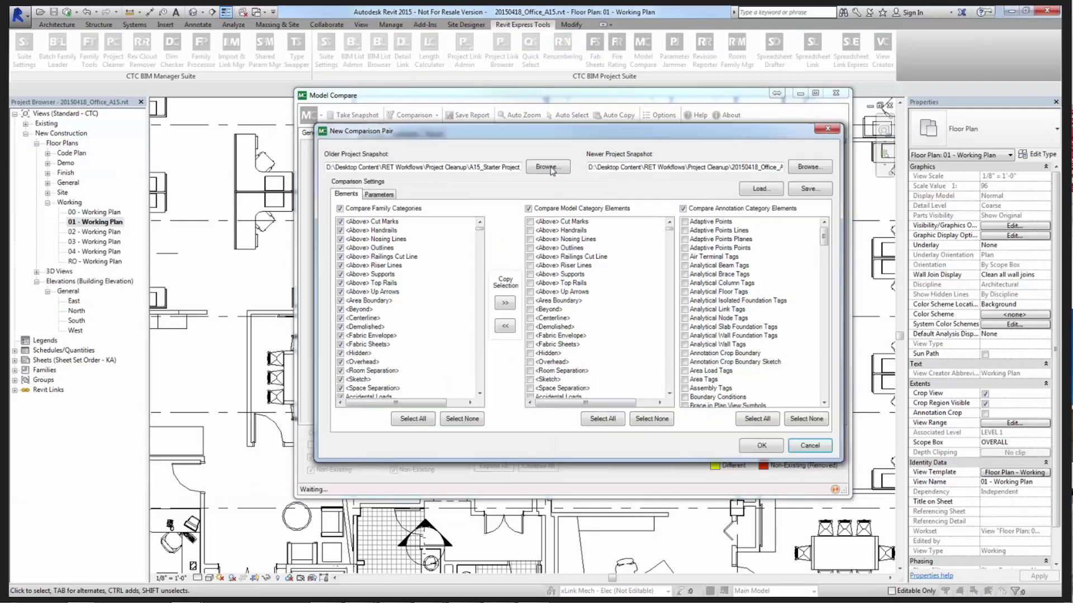
pyautogui.click(548, 167)
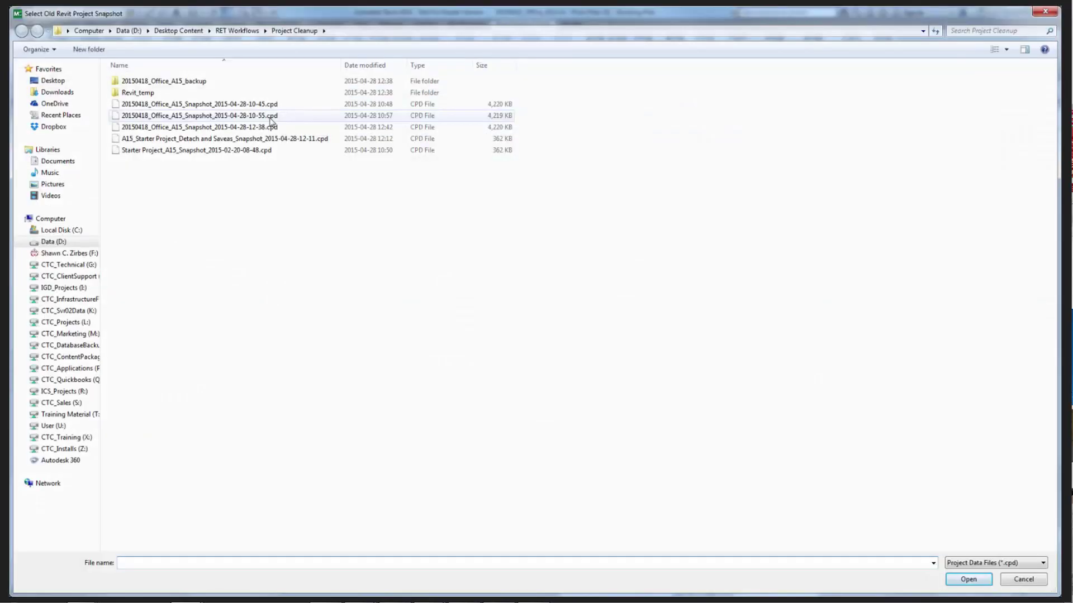
pyautogui.click(267, 115)
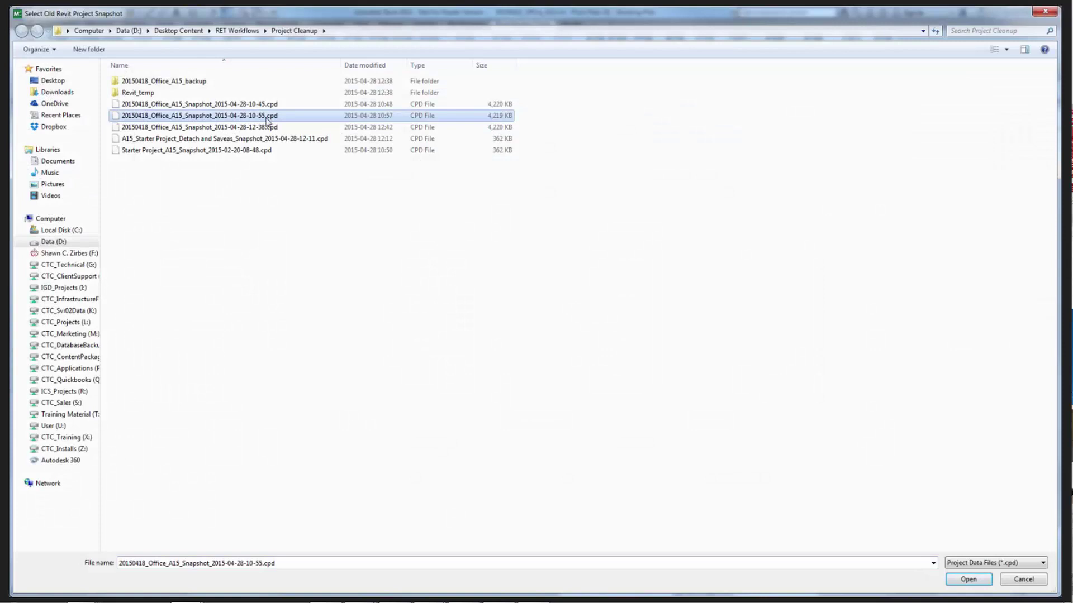
pyautogui.doubleClick(267, 116)
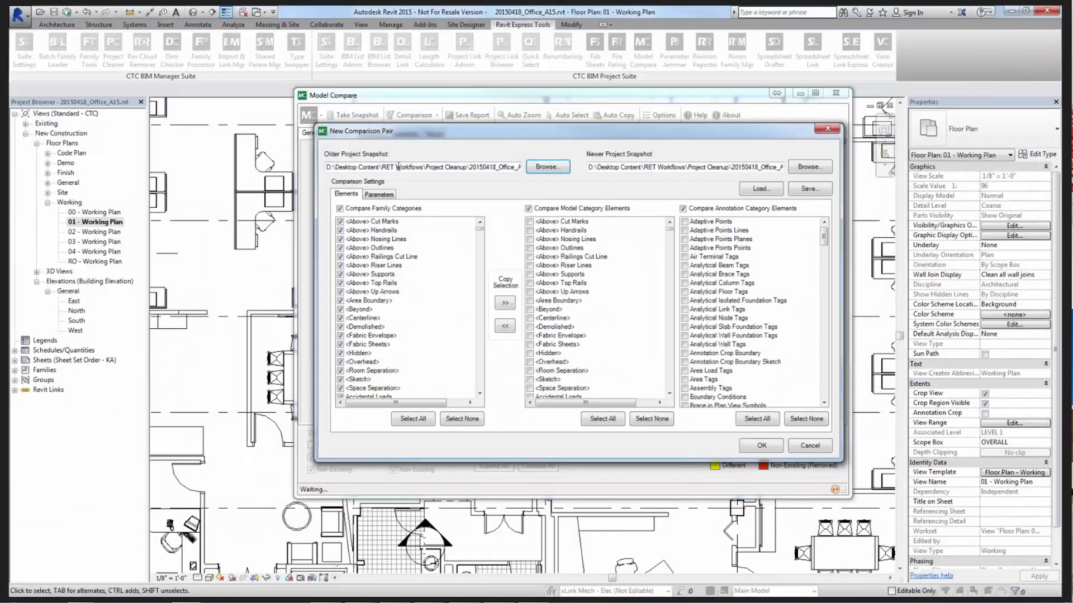
pyautogui.click(807, 167)
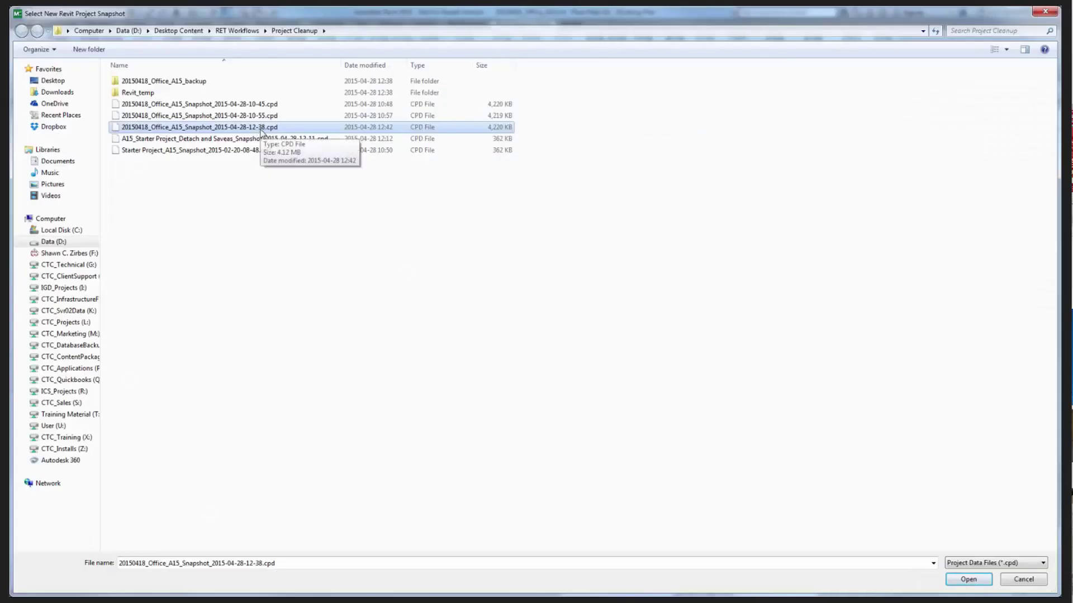
pyautogui.doubleClick(477, 133)
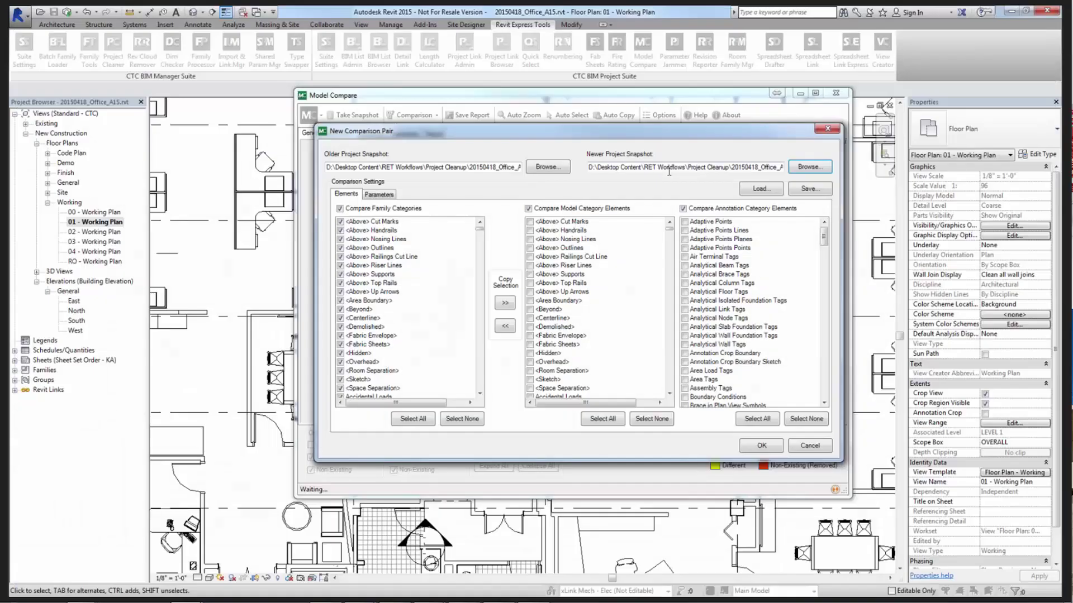
# Include all model category elements and all annotation category elements in the new comparison pair.
pyautogui.click(612, 425)
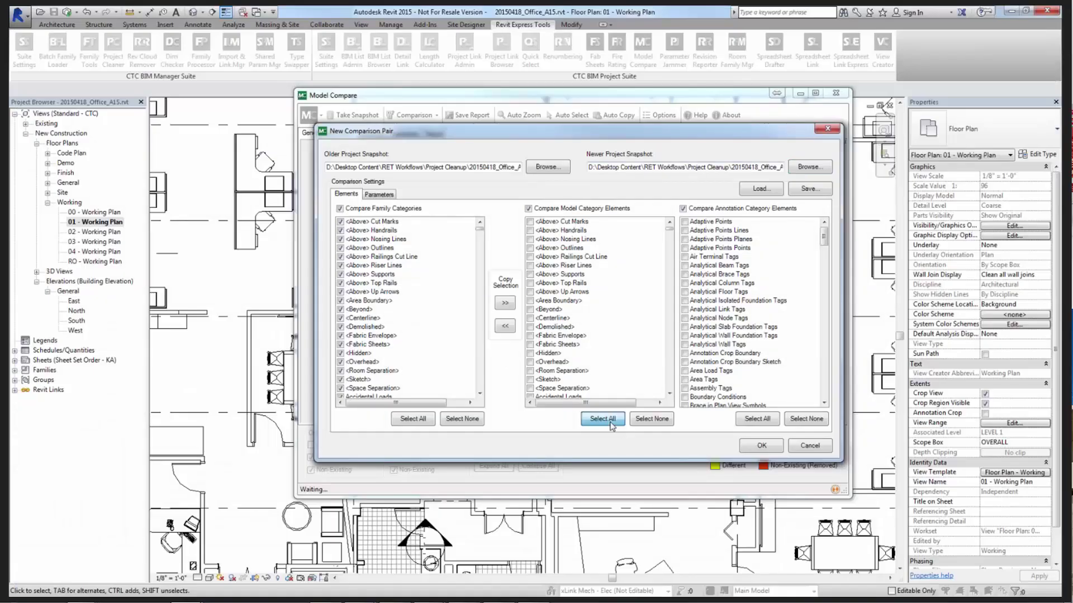
pyautogui.click(741, 420)
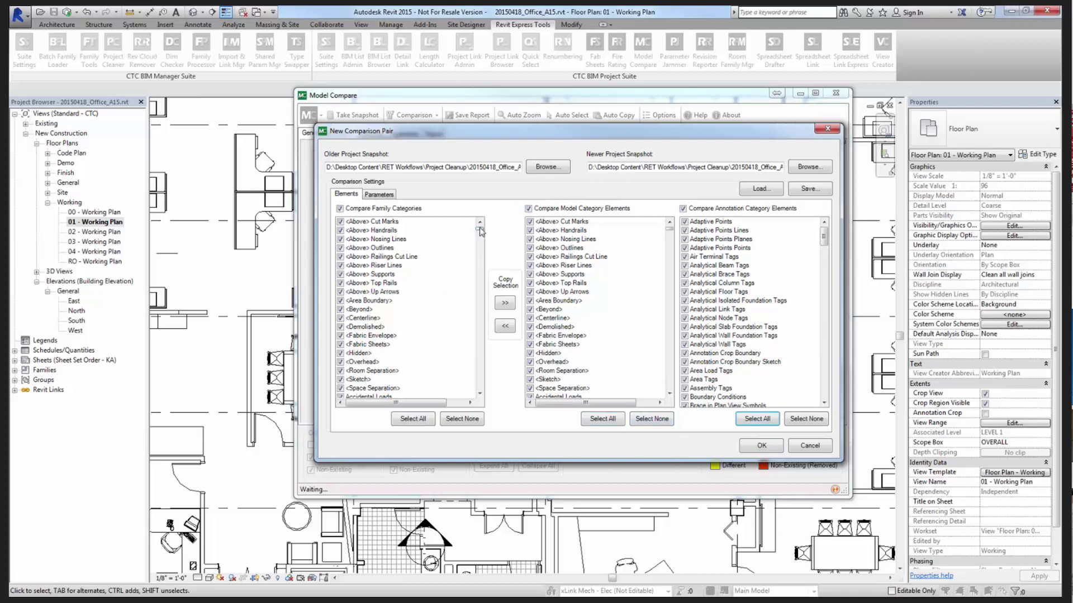
# Review the family, model and annotation category lists of the comparison settings, particularly the entries starting with I.
pyautogui.moveTo(480, 228); pyautogui.dragTo(480, 234)
pyautogui.scroll(-15, 448, 264)
pyautogui.click(357, 318)
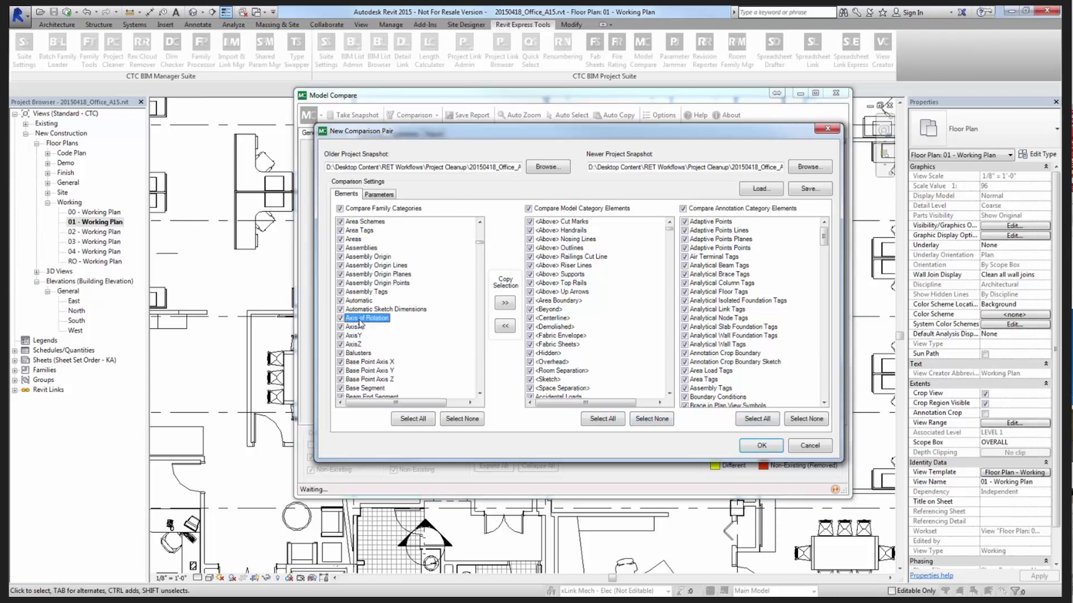
pyautogui.press('i')
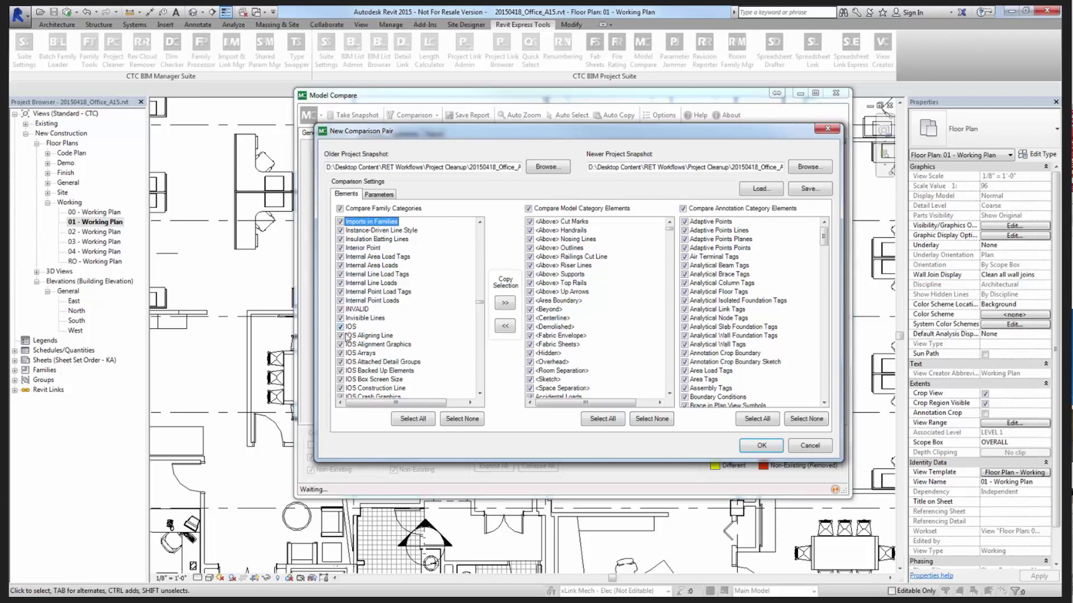
pyautogui.scroll(-1, 358, 309)
pyautogui.scroll(-10, 357, 309)
pyautogui.scroll(8, 356, 331)
pyautogui.scroll(3, 358, 331)
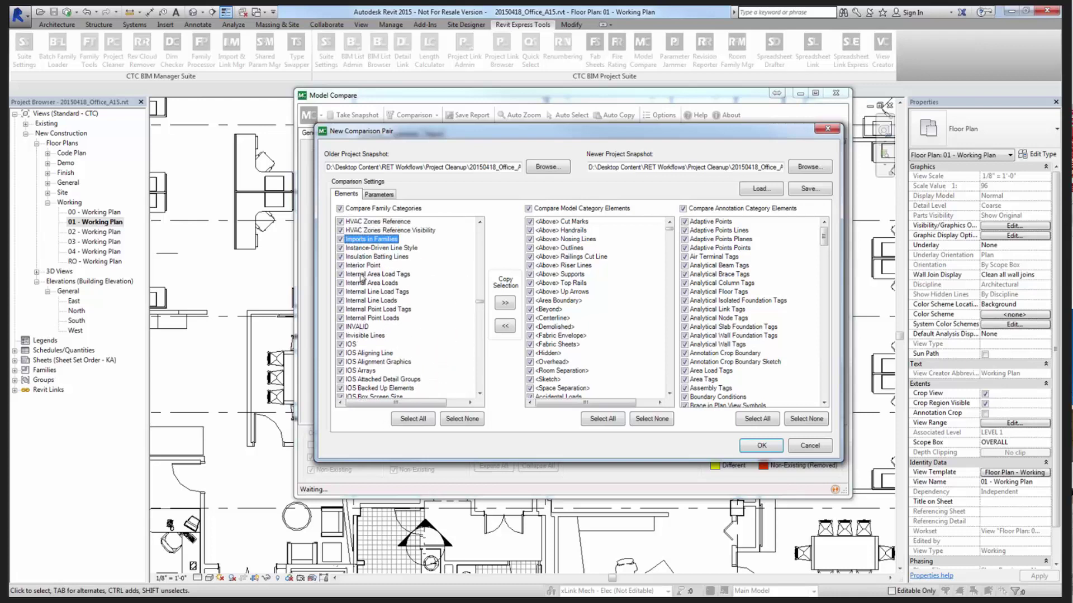
pyautogui.scroll(1, 362, 278)
pyautogui.click(568, 301)
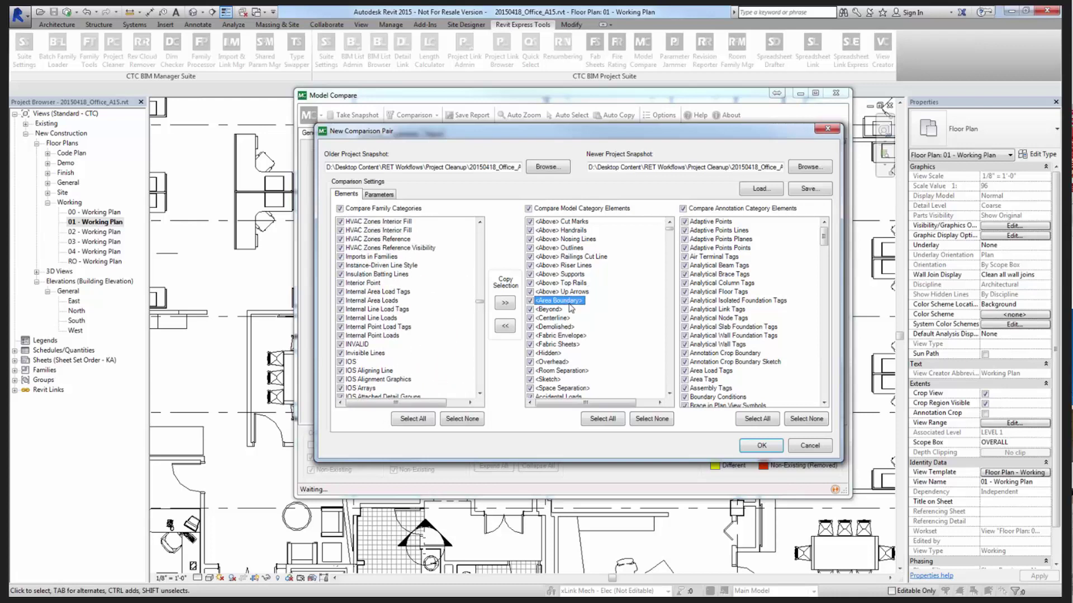
pyautogui.press('i')
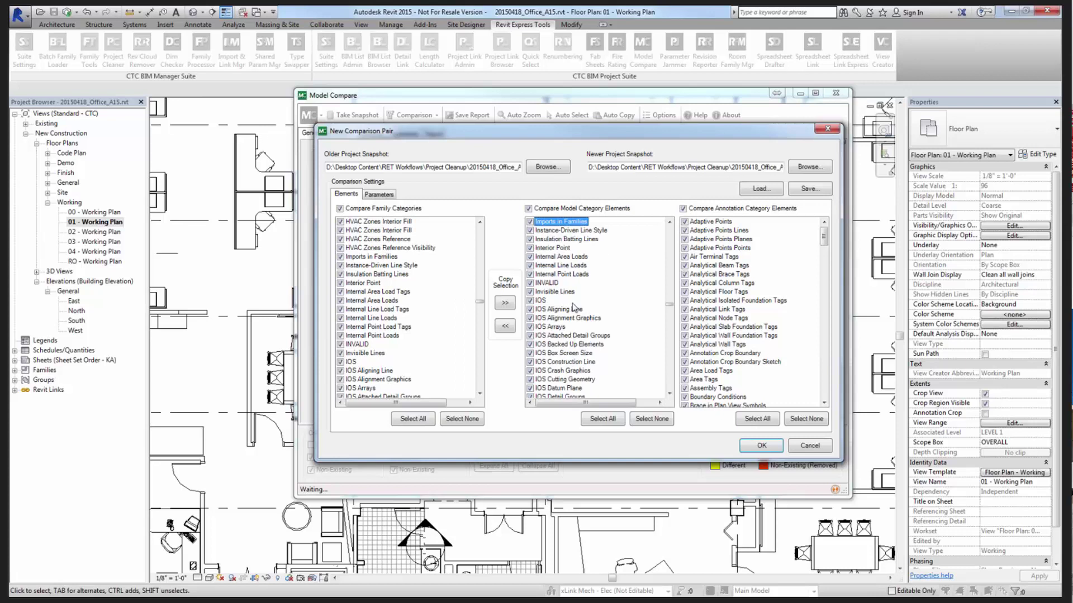
pyautogui.click(723, 309)
pyautogui.press('i')
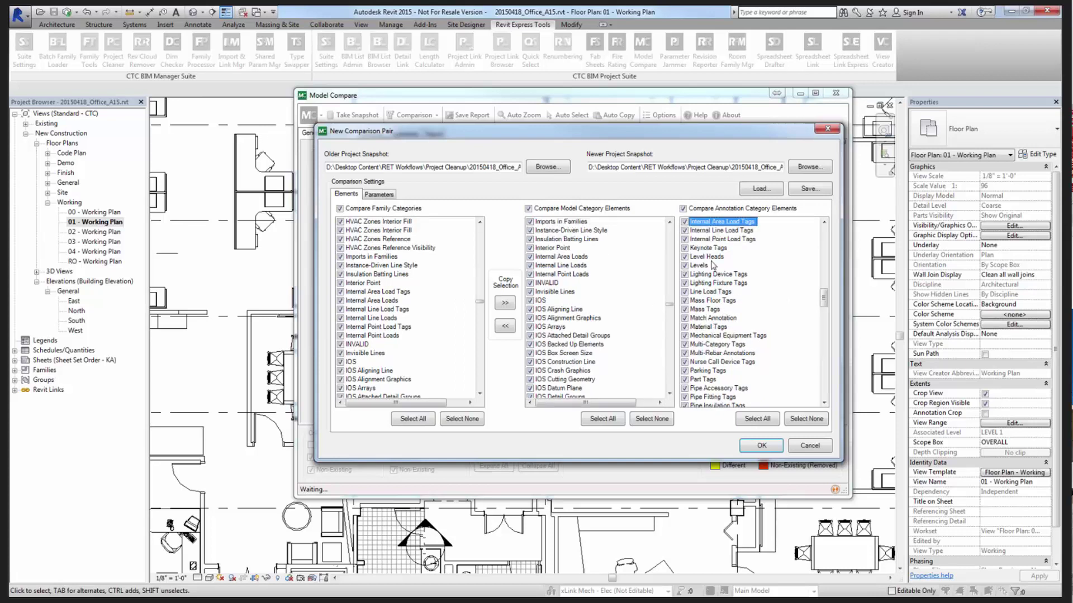
pyautogui.scroll(1, 719, 290)
pyautogui.scroll(1, 719, 290)
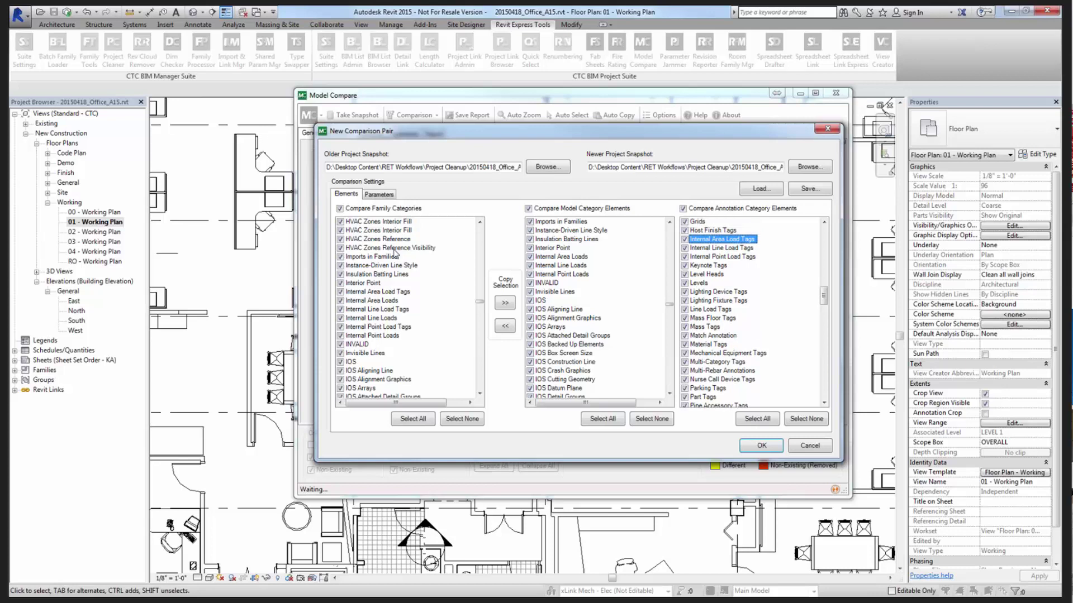
# Exclude the Identity Data group from the compared parameters, return to the element settings and run the comparison.
pyautogui.click(377, 195)
pyautogui.click(363, 296)
pyautogui.press('i')
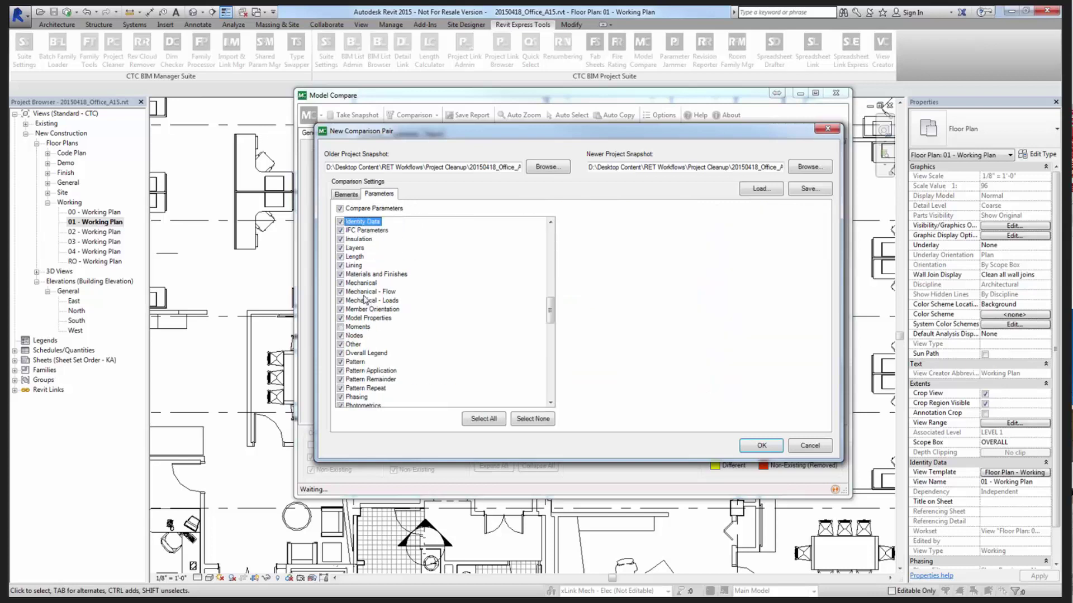
pyautogui.click(342, 222)
pyautogui.click(346, 194)
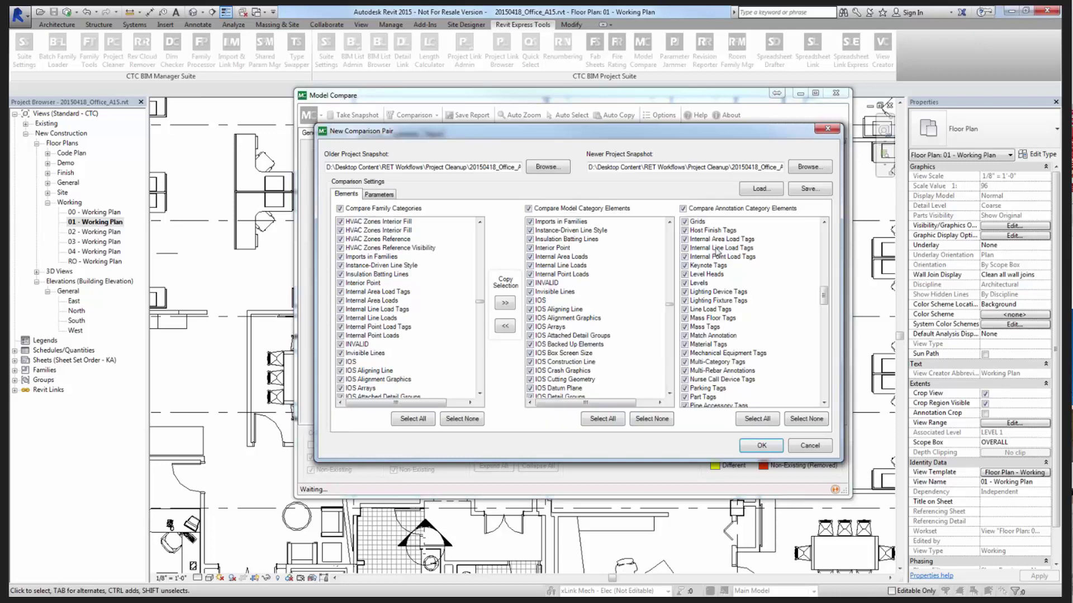
pyautogui.click(763, 445)
pyautogui.click(763, 445)
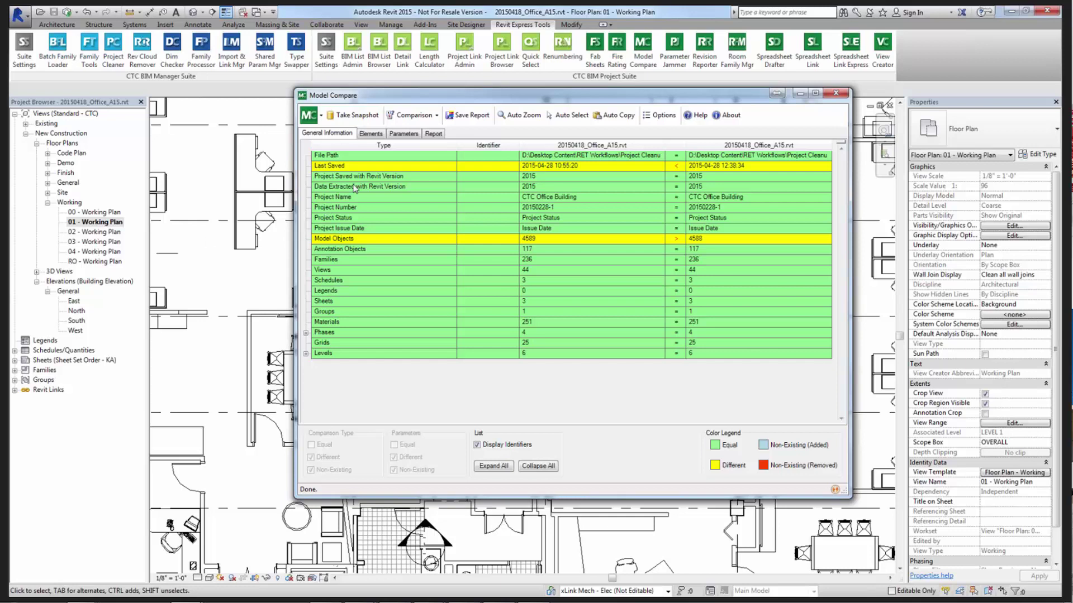
# Reopen the new comparison settings, examine the family categories around Lines, and close them without running a comparison.
pyautogui.click(414, 115)
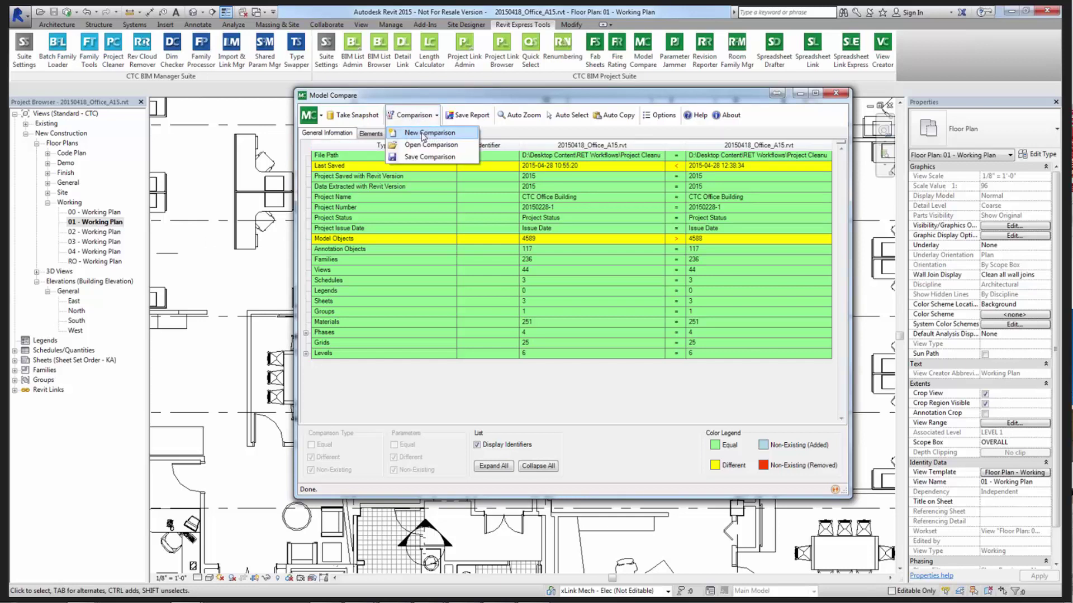
pyautogui.click(424, 133)
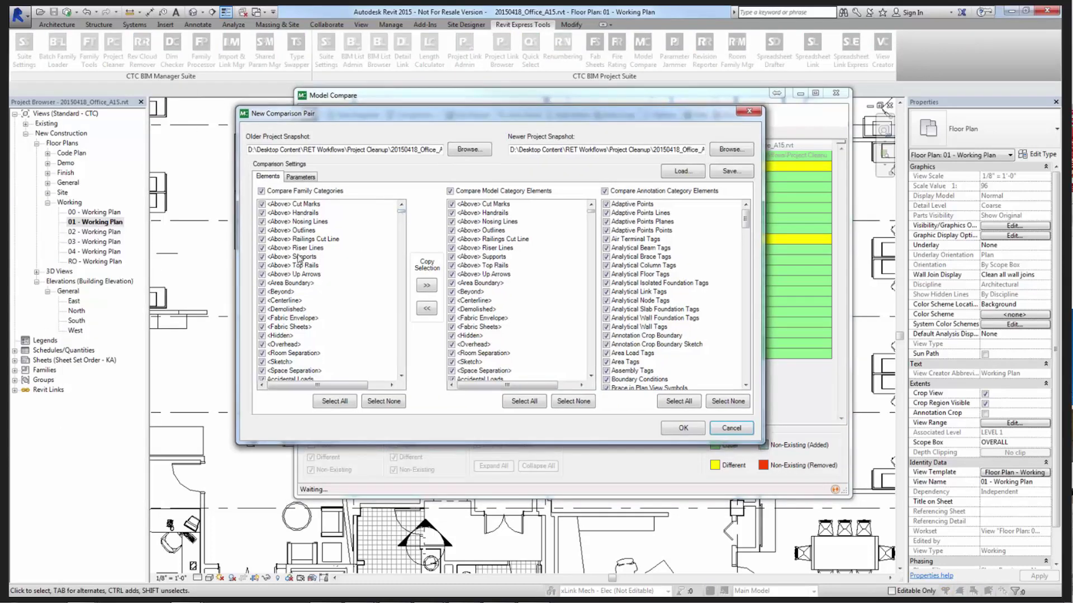
pyautogui.click(299, 258)
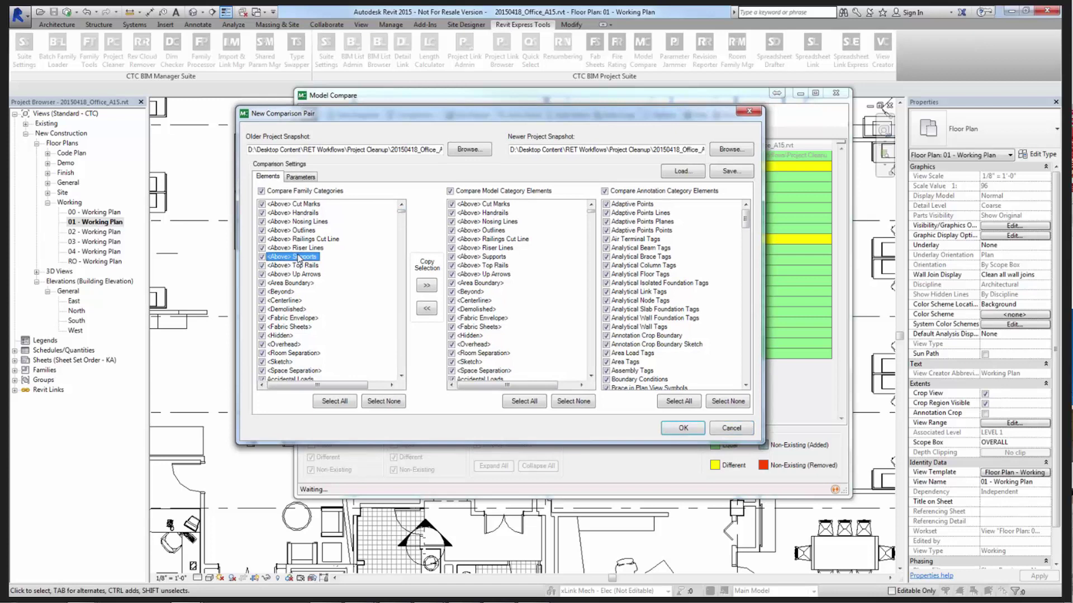
pyautogui.press('l')
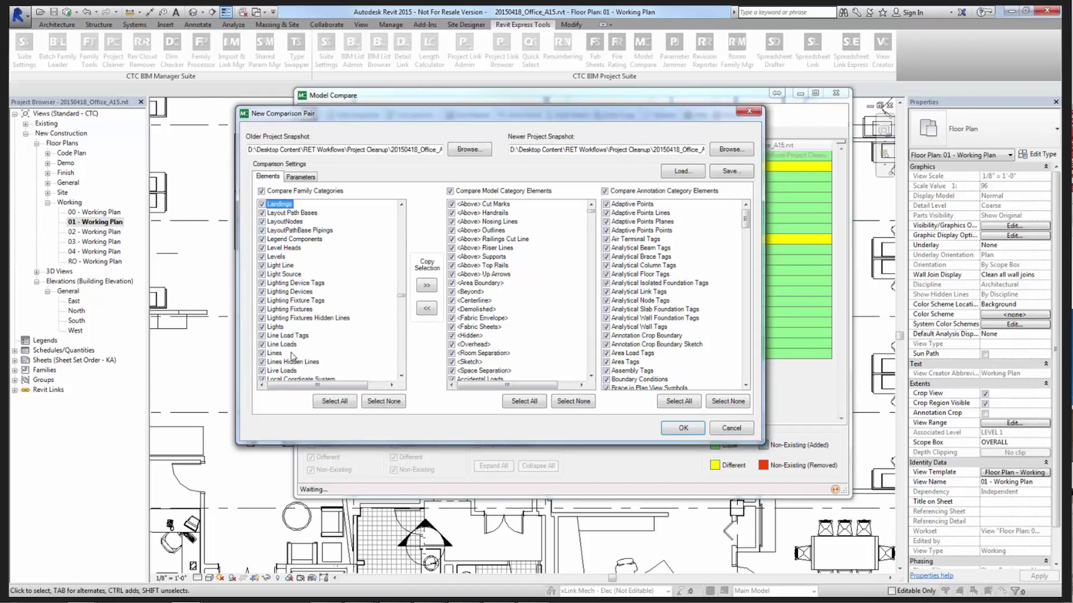
pyautogui.click(314, 353)
pyautogui.scroll(-1, 316, 356)
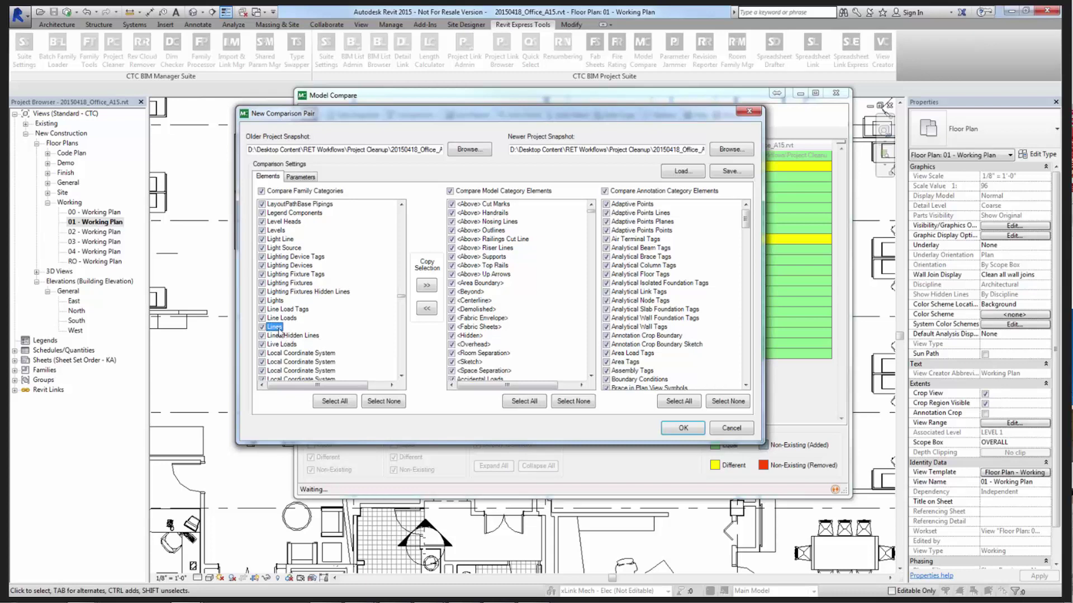
pyautogui.scroll(-2, 318, 347)
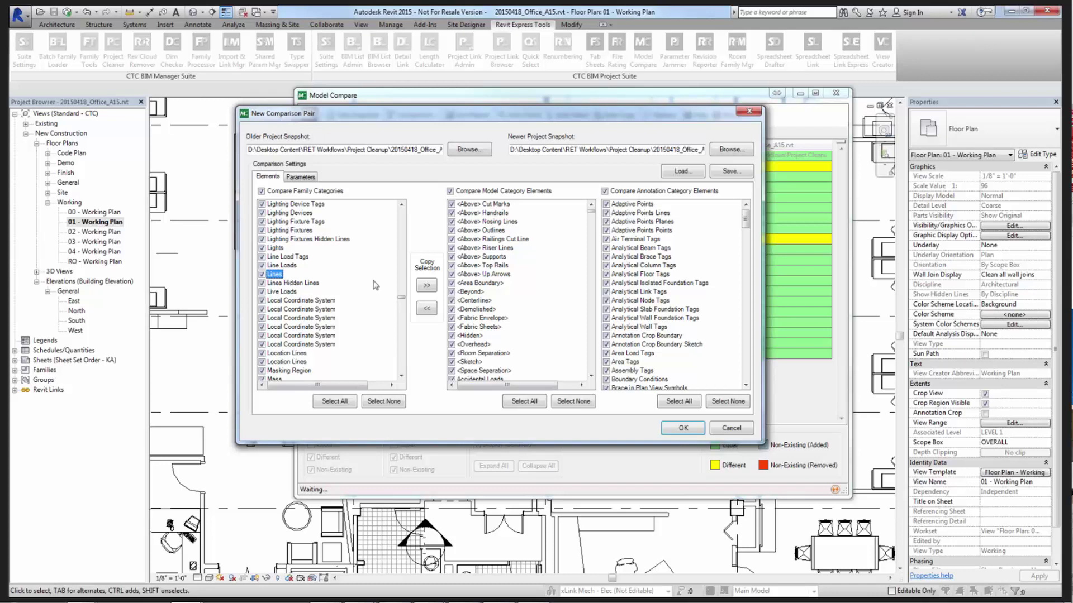
pyautogui.click(749, 116)
pyautogui.click(310, 115)
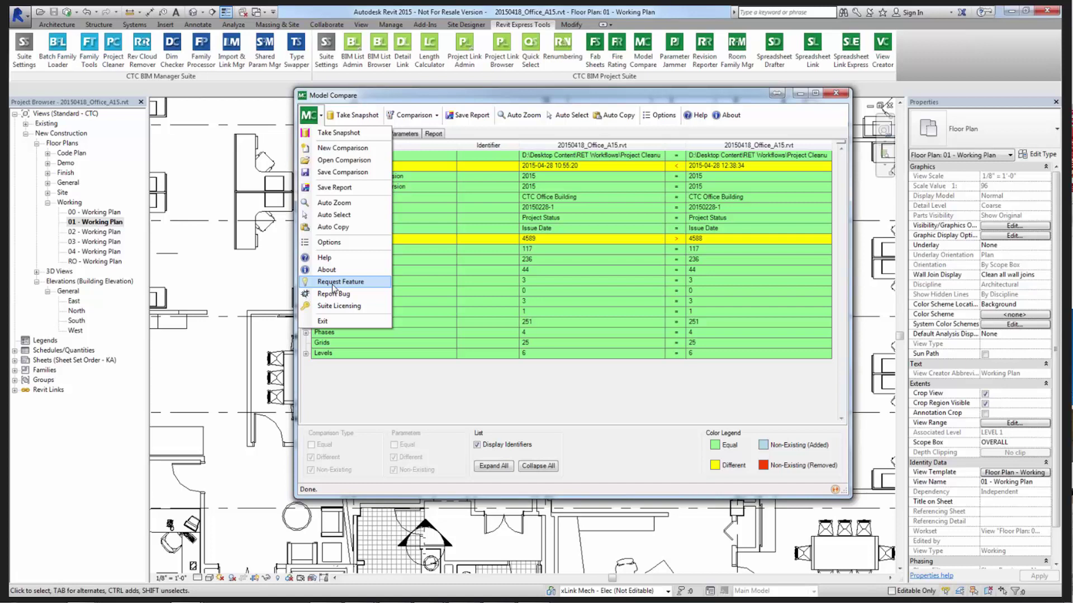
pyautogui.click(364, 374)
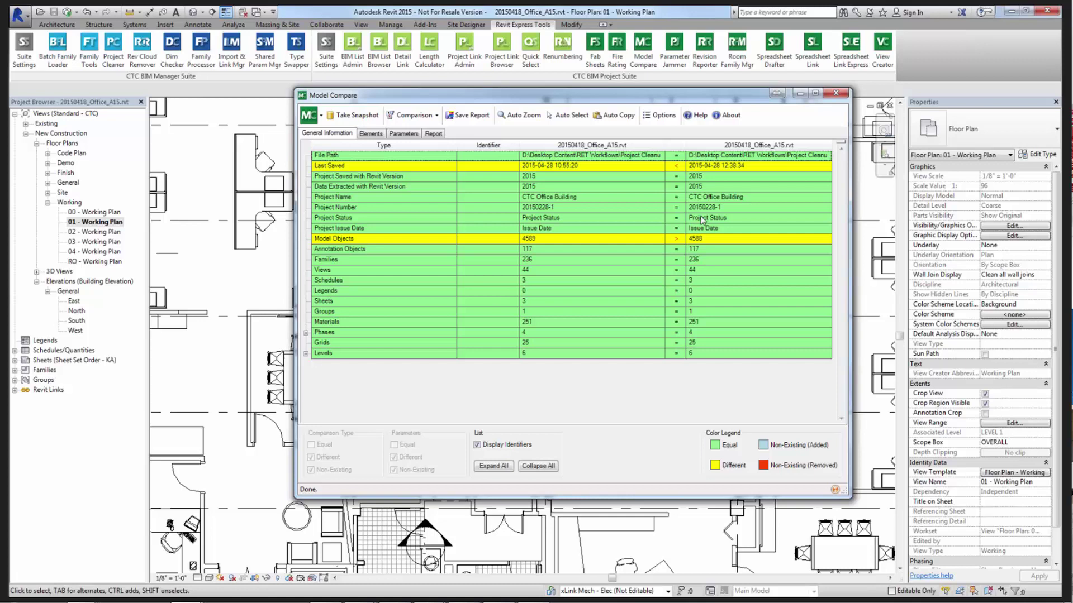
# Expand Levels in the general comparison results and inspect the Elevation constraint of the level with identifier 506246.
pyautogui.moveTo(433, 96); pyautogui.dragTo(417, 92)
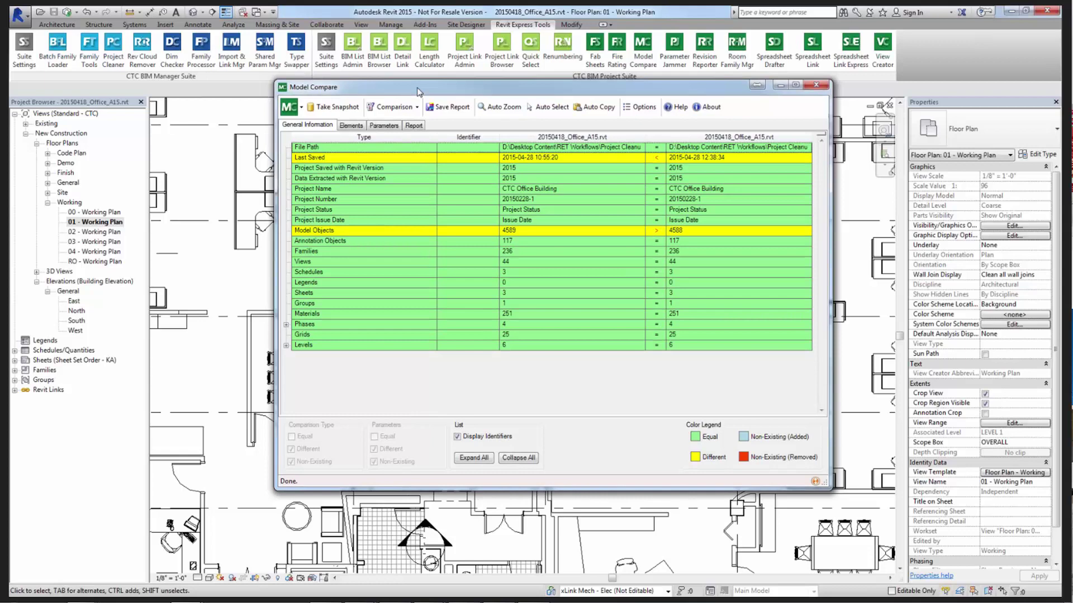
pyautogui.moveTo(417, 88); pyautogui.dragTo(419, 89)
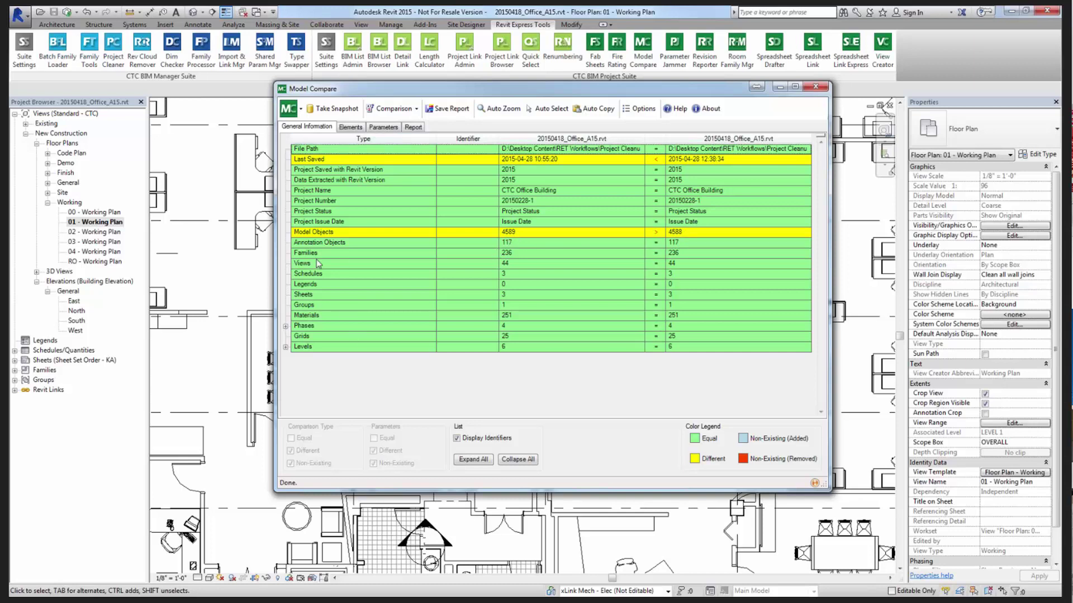
pyautogui.click(286, 347)
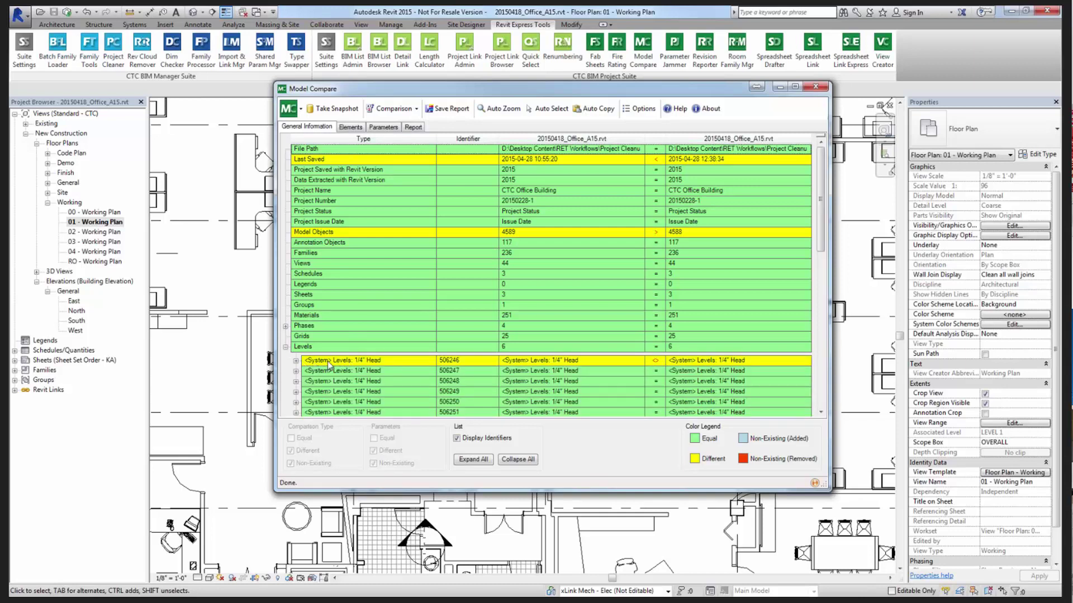
pyautogui.click(323, 363)
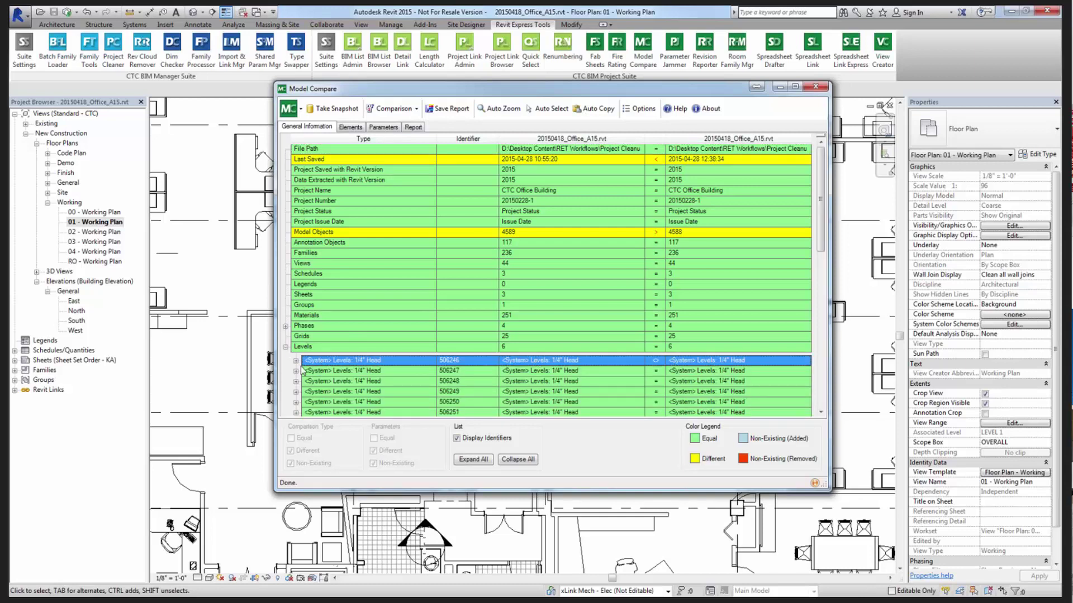
pyautogui.click(296, 361)
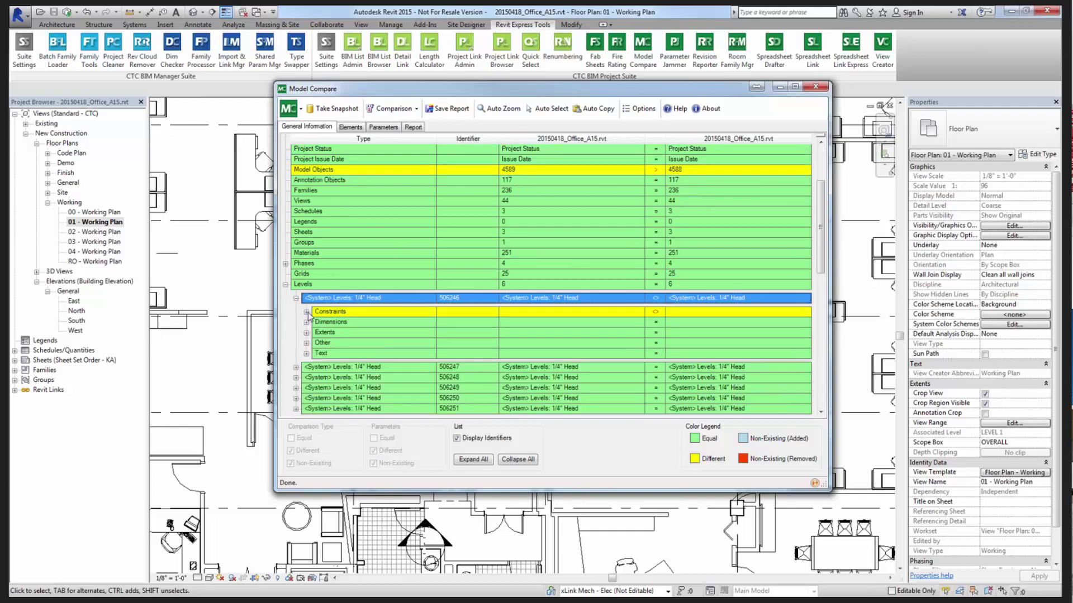
pyautogui.click(306, 313)
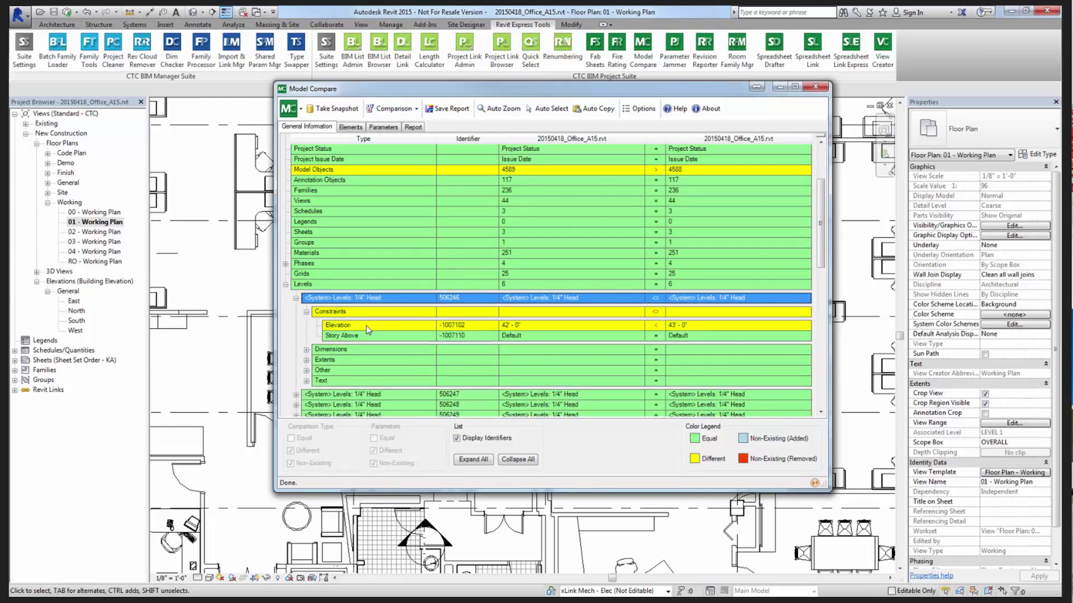
pyautogui.click(368, 327)
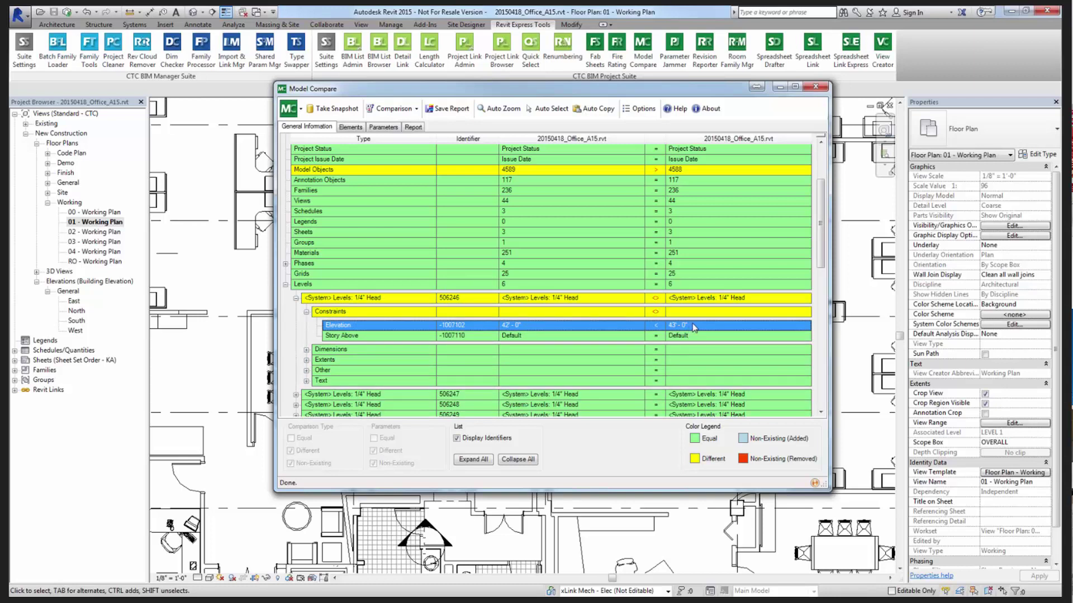
# Expand the Text, Other, Dimensions and Extents groups of level 506246 to compare its remaining parameters.
pyautogui.doubleClick(356, 380)
pyautogui.scroll(-1, 377, 382)
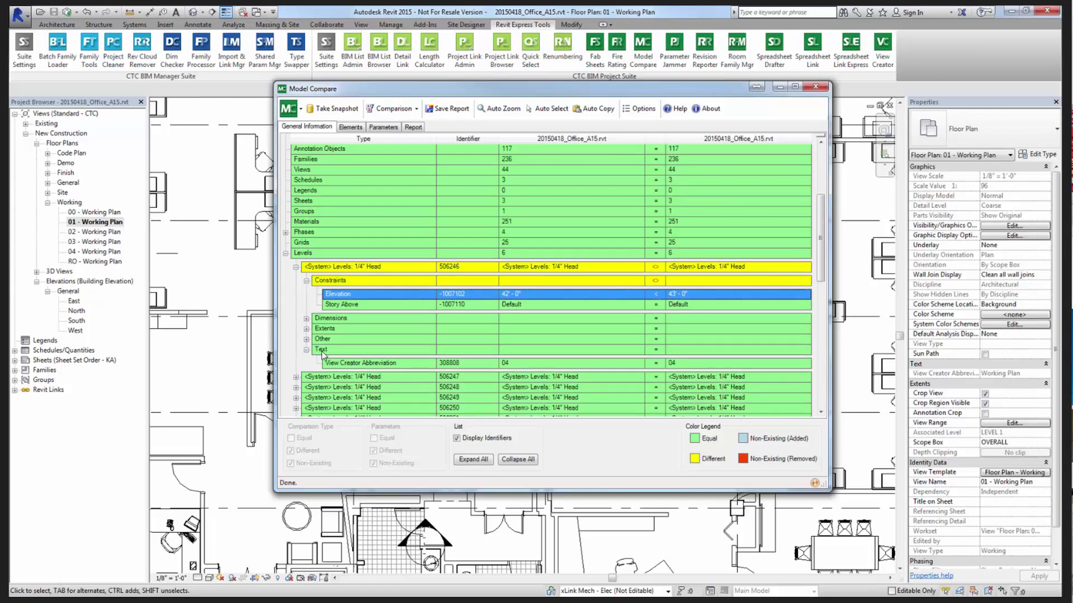
pyautogui.click(306, 339)
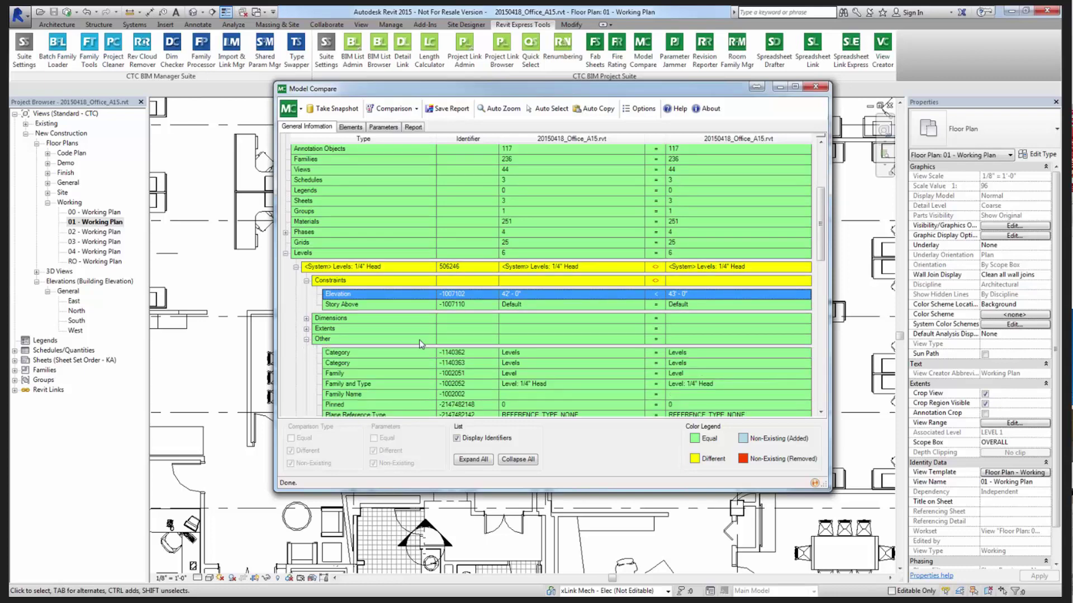
pyautogui.scroll(-2, 419, 340)
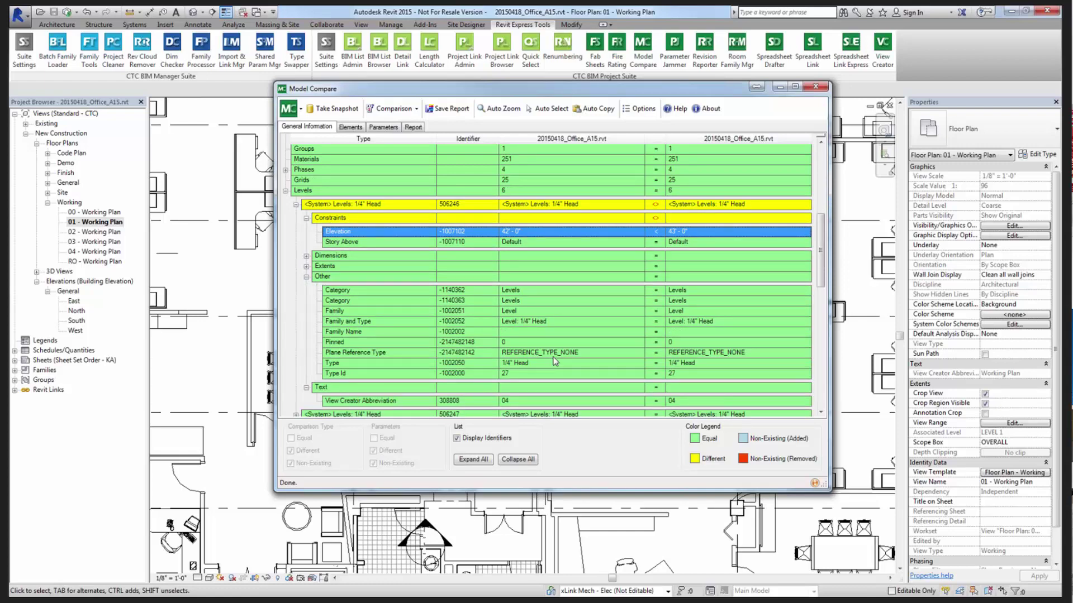
pyautogui.click(306, 256)
pyautogui.click(306, 283)
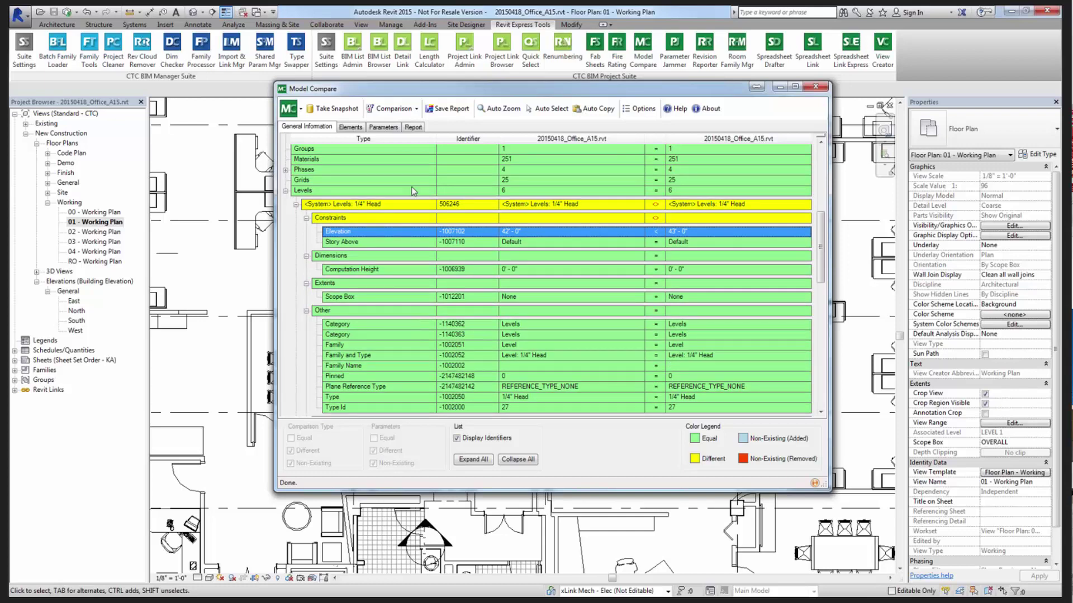
# Enable Auto Zoom and Auto Select, select level 506246 in the results, and move the comparison window to uncover the plan.
pyautogui.click(511, 114)
pyautogui.click(538, 112)
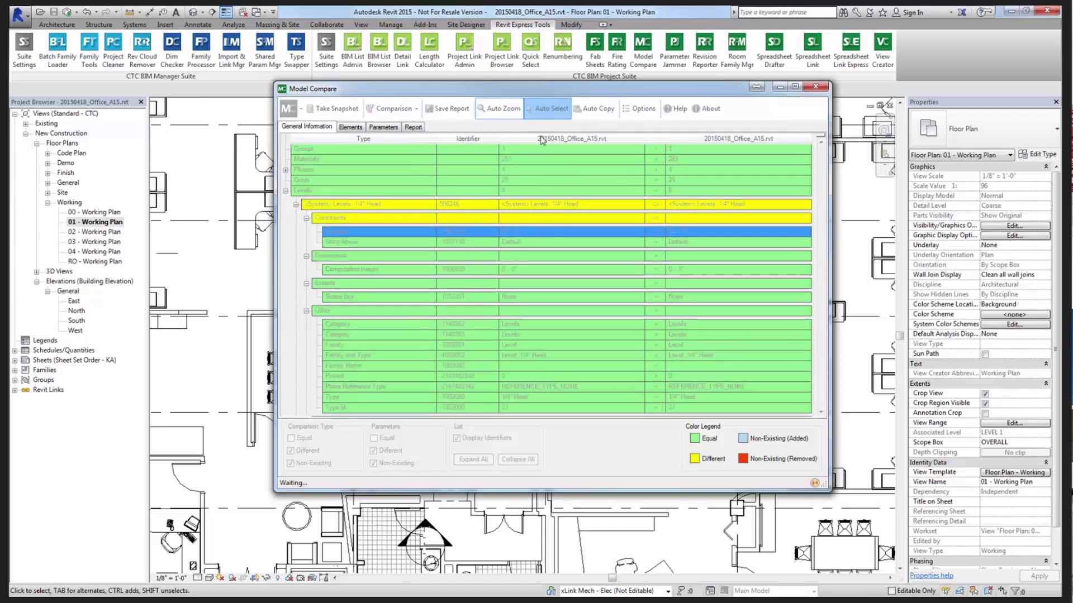
pyautogui.click(345, 205)
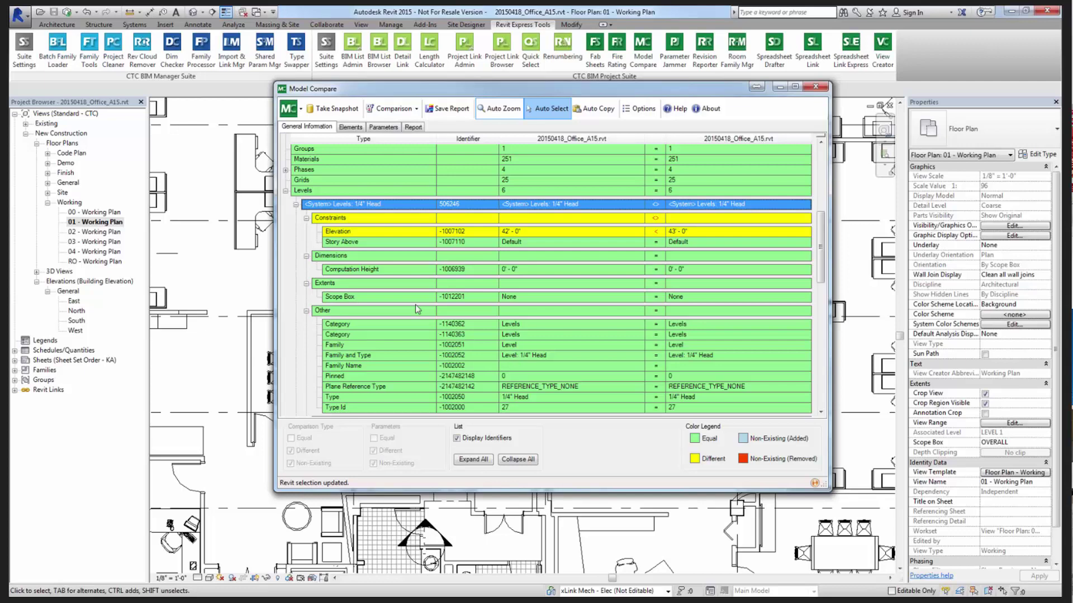
pyautogui.moveTo(618, 91); pyautogui.dragTo(605, 155)
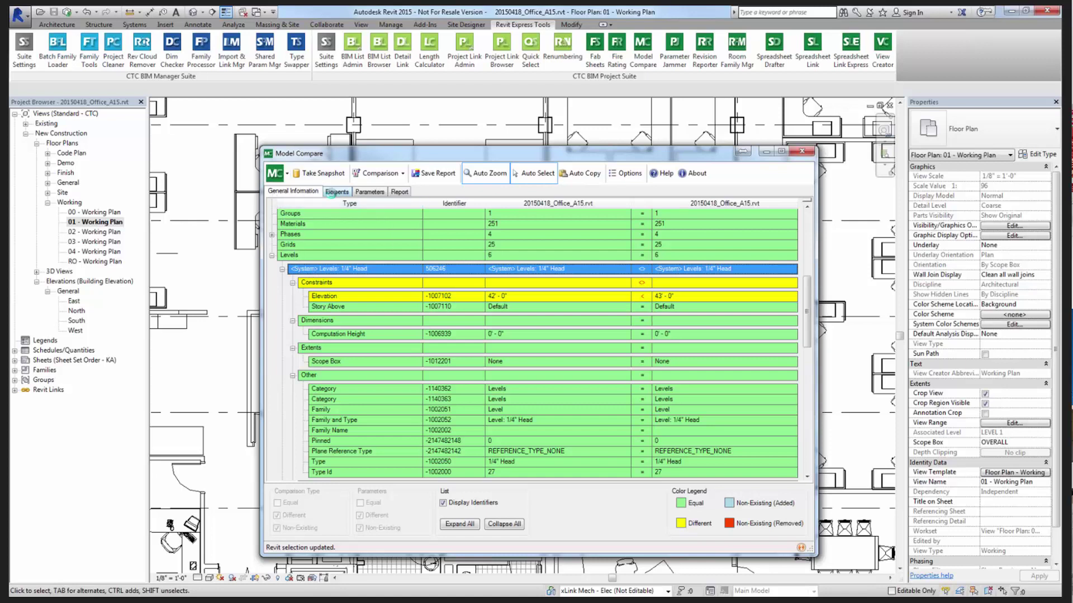
# Inspect the Elevation constraint of level 506246 in the Annotation Categories of the element comparison and select that level in the model.
pyautogui.click(335, 191)
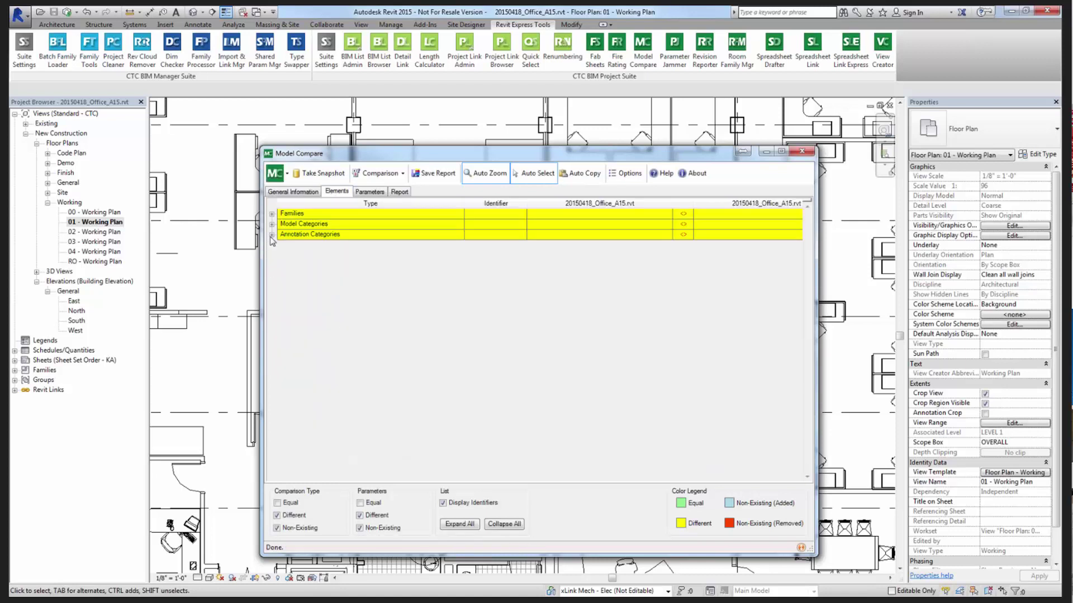
pyautogui.click(271, 235)
pyautogui.click(282, 249)
pyautogui.click(293, 262)
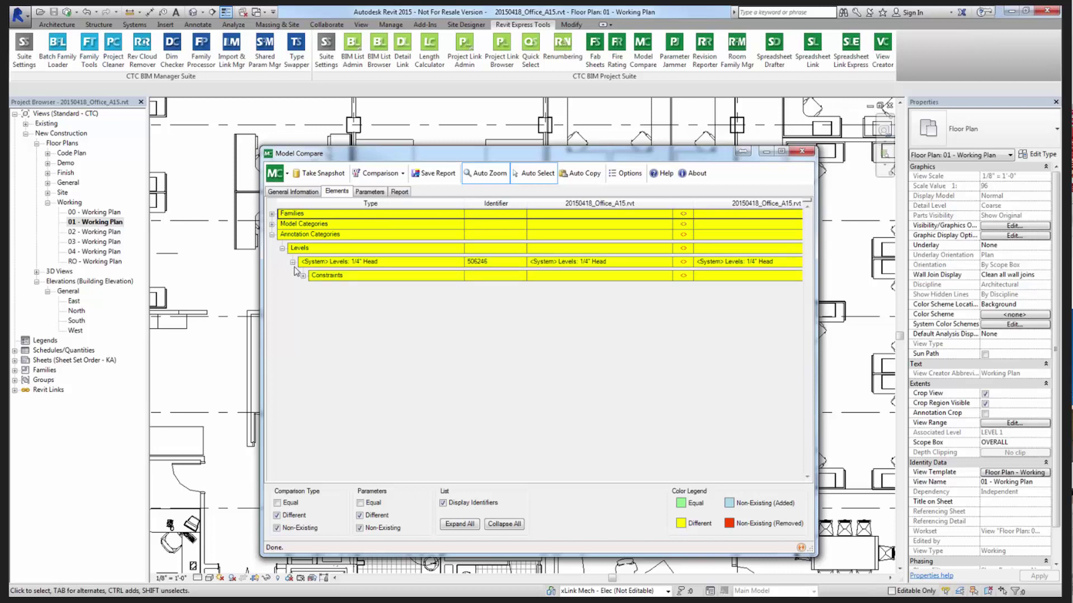
pyautogui.click(302, 276)
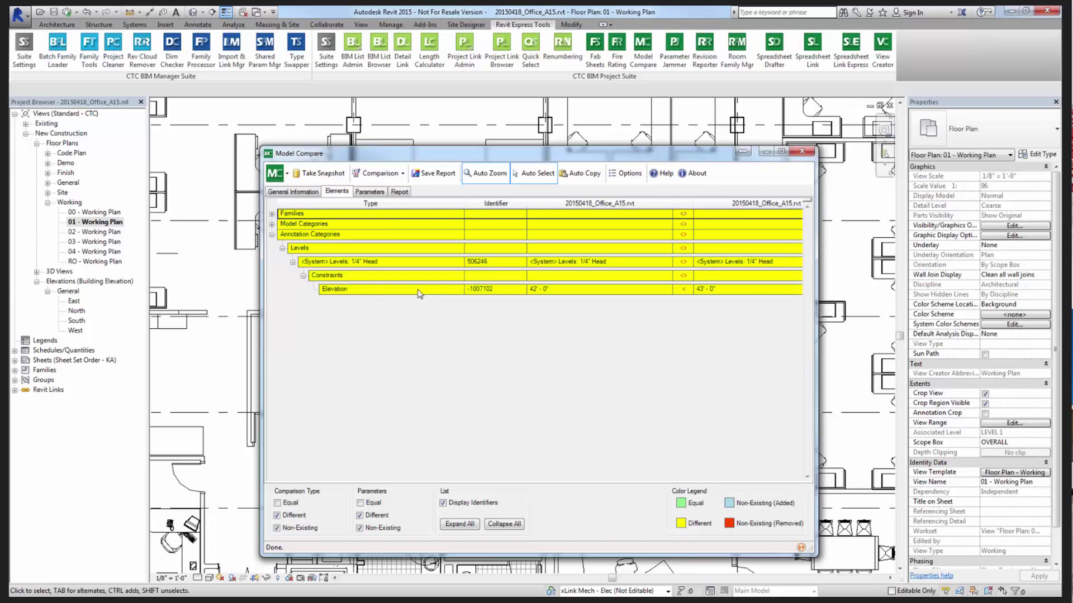
pyautogui.click(337, 263)
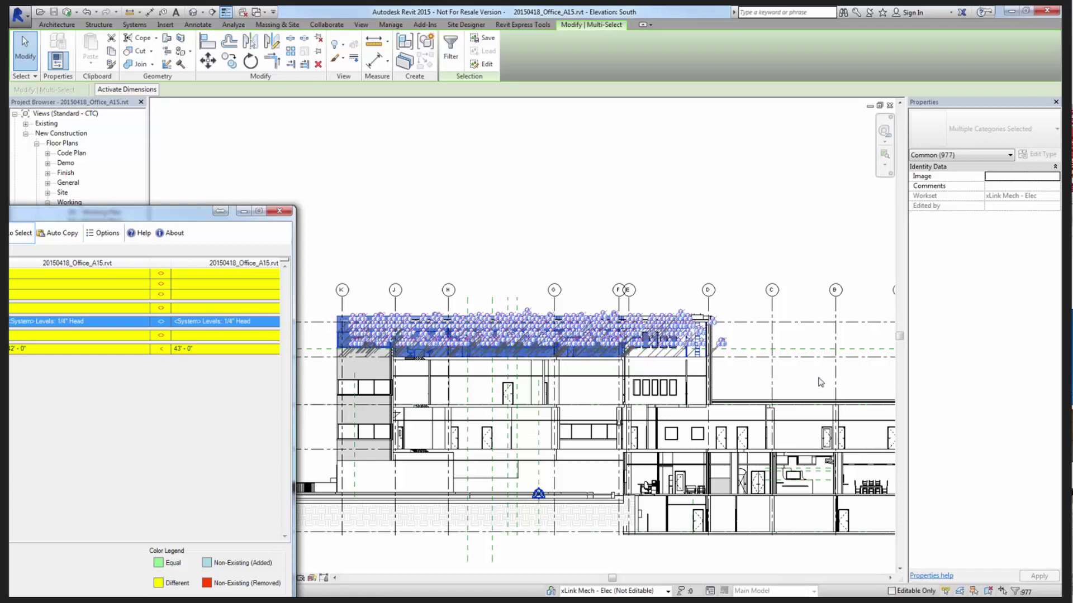
pyautogui.moveTo(179, 209); pyautogui.dragTo(731, 120)
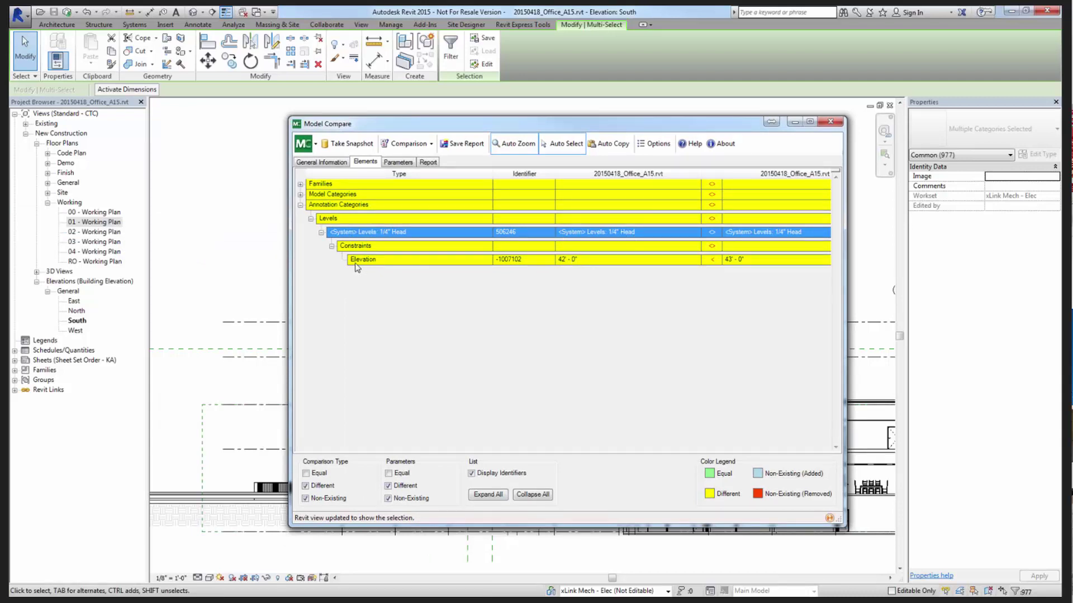
# Expand Walls under the Model Categories and examine the changed dimensions of Ext_Storefront wall 506840, collapsing its details again.
pyautogui.click(300, 205)
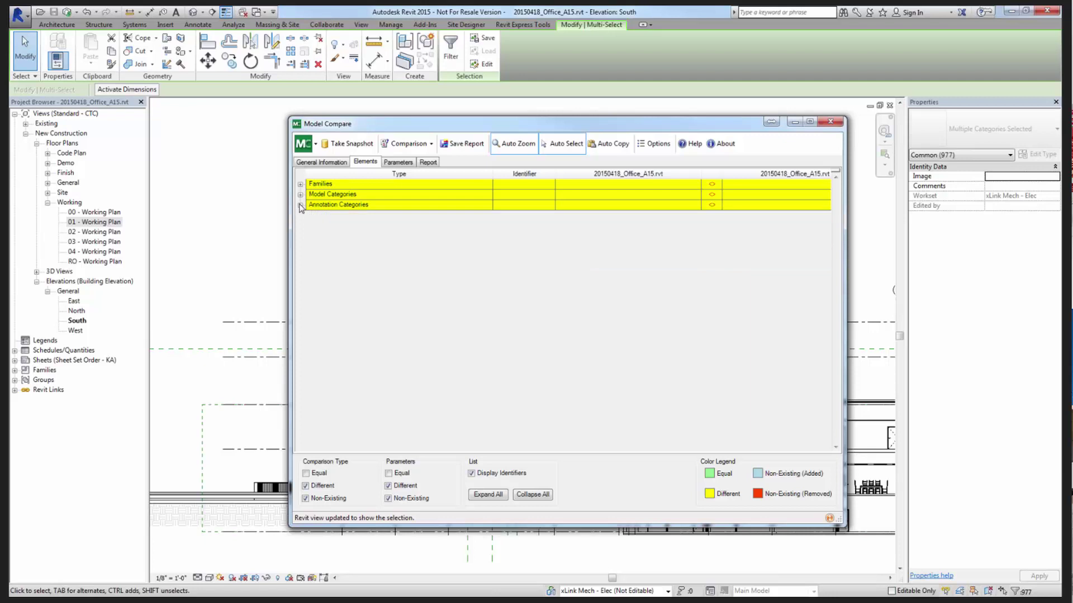
pyautogui.click(300, 194)
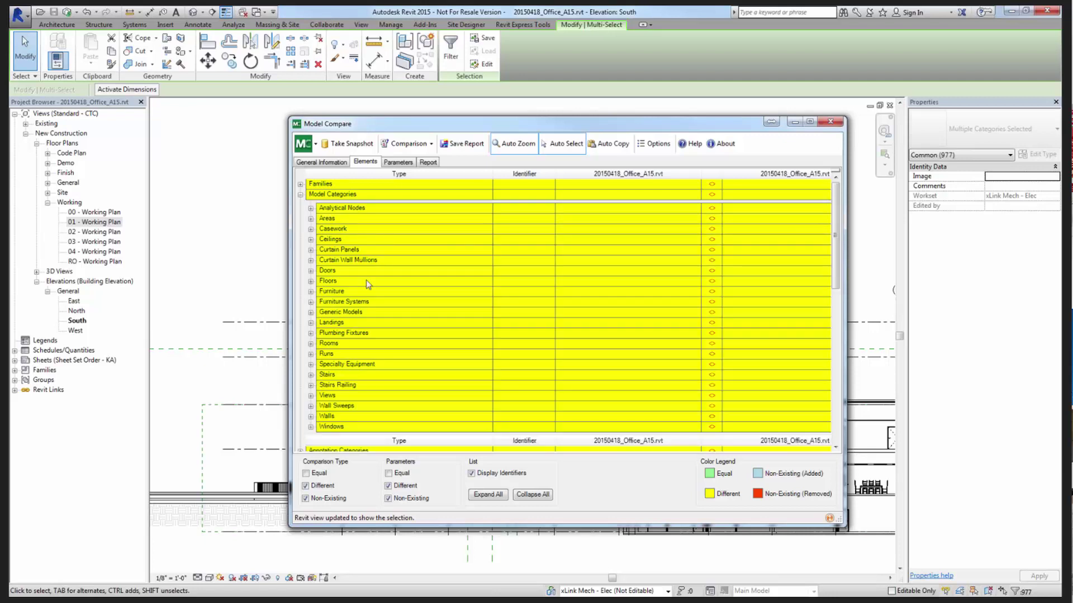
pyautogui.click(310, 416)
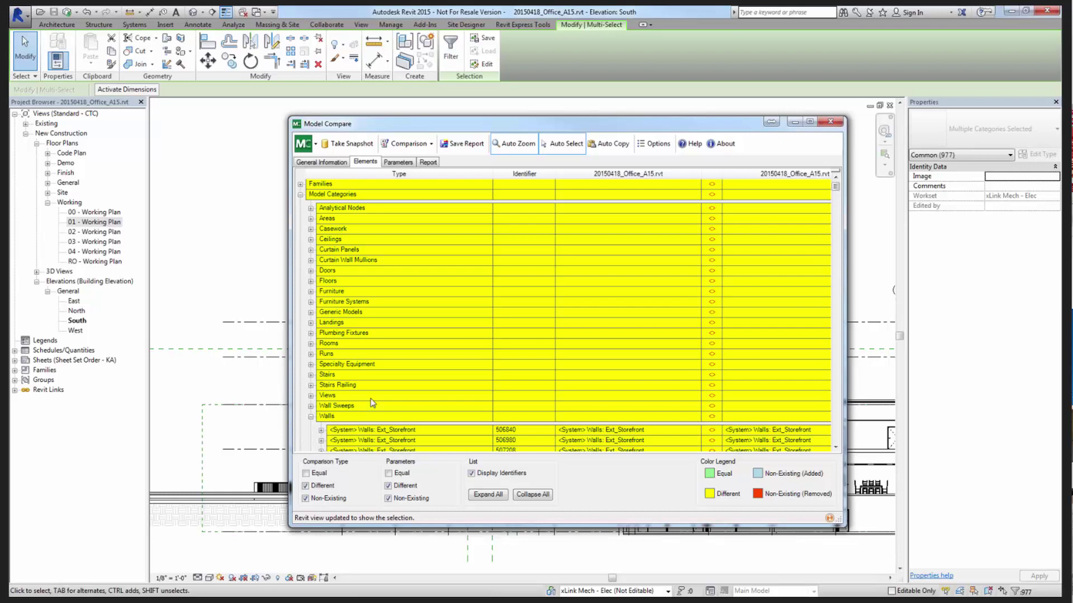
pyautogui.scroll(-5, 369, 406)
pyautogui.click(320, 260)
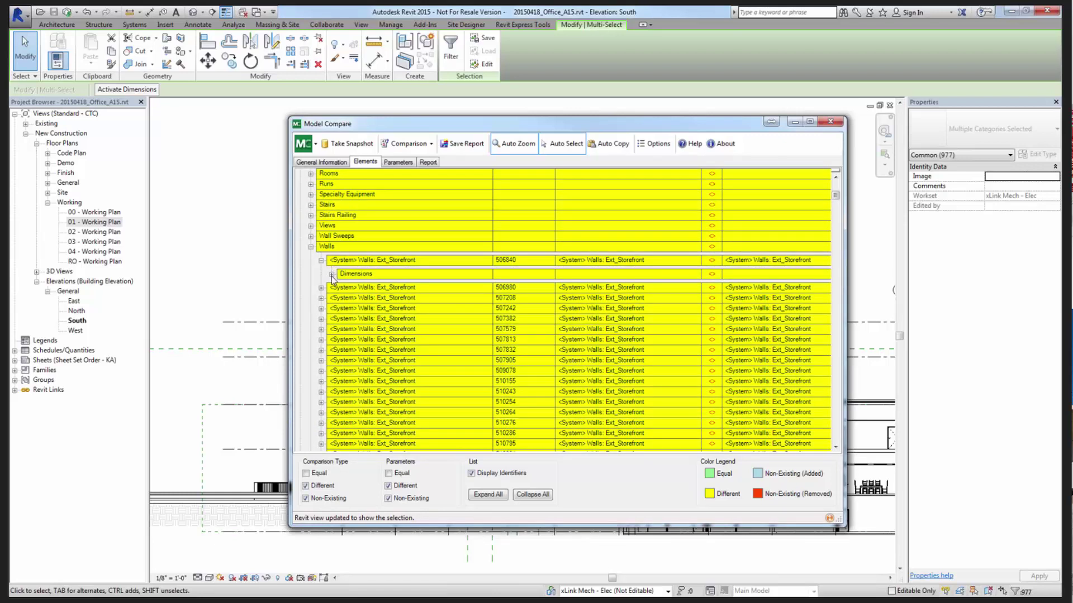
pyautogui.click(331, 274)
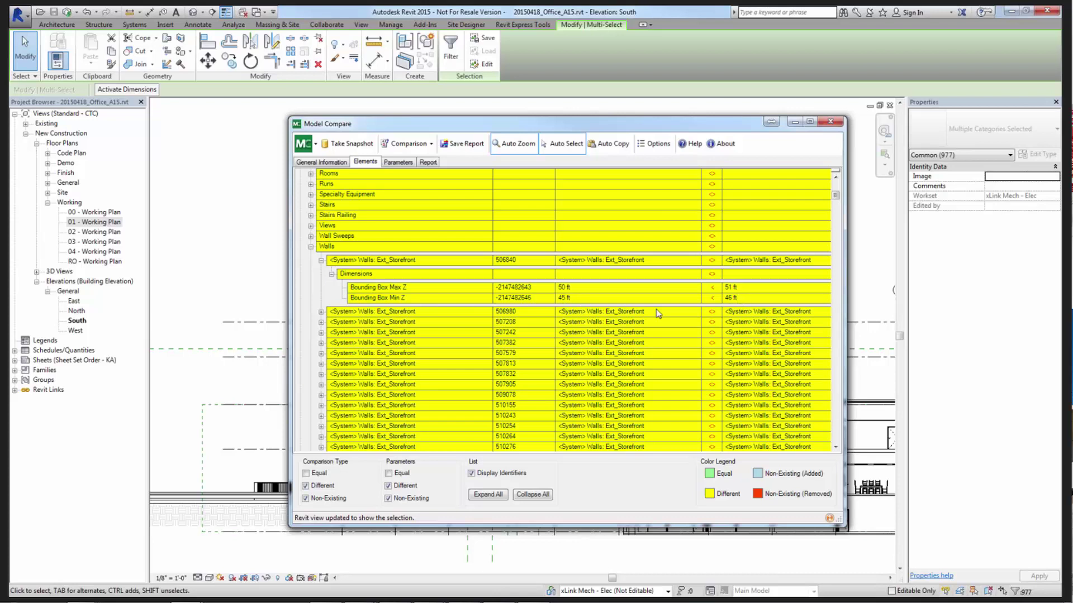
pyautogui.click(332, 274)
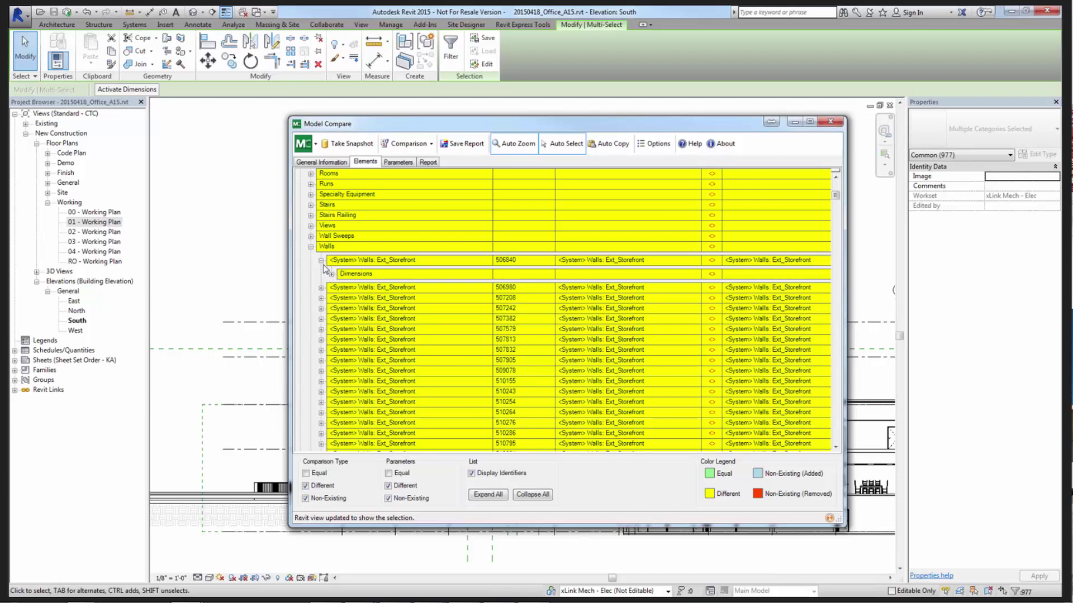
pyautogui.click(321, 261)
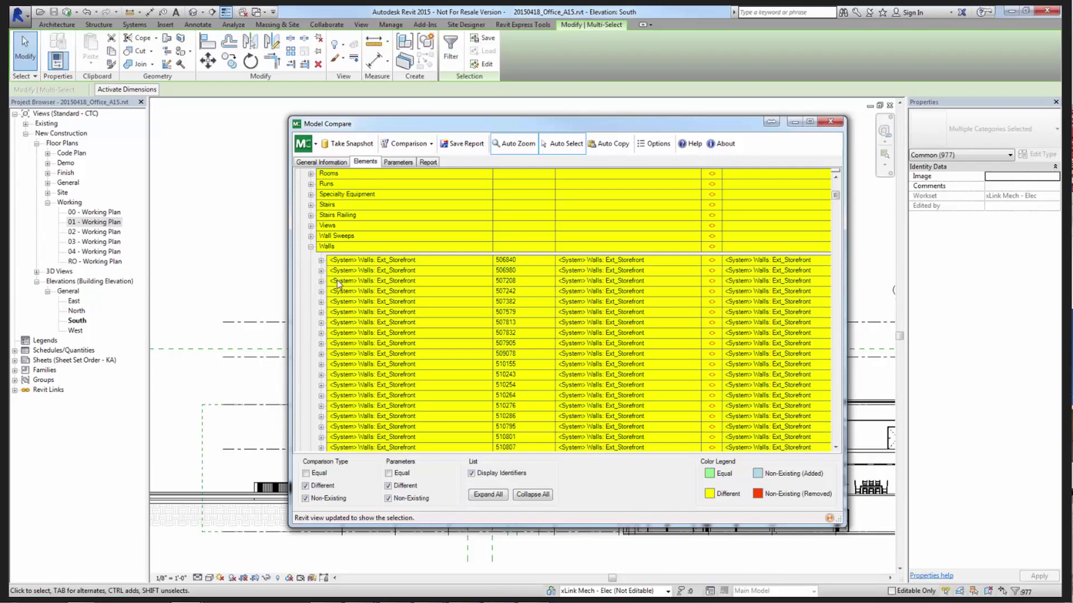
# Find the last WL_Int_Type B_5" walls in the results and compare the Dimensions parameters of 506322 and 506293.
pyautogui.scroll(-1, 337, 280)
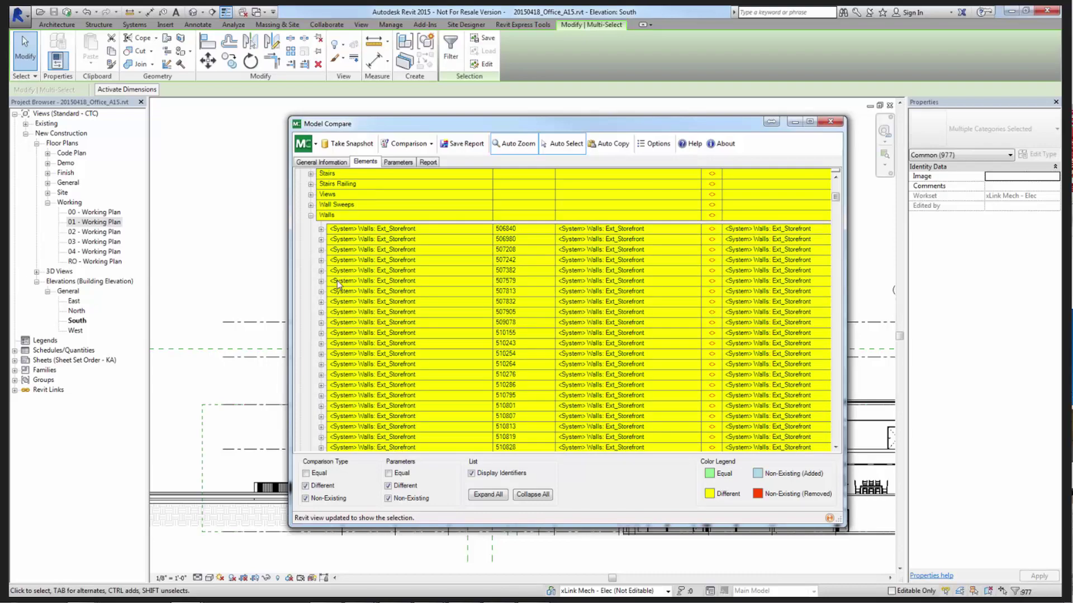
pyautogui.scroll(-20, 337, 280)
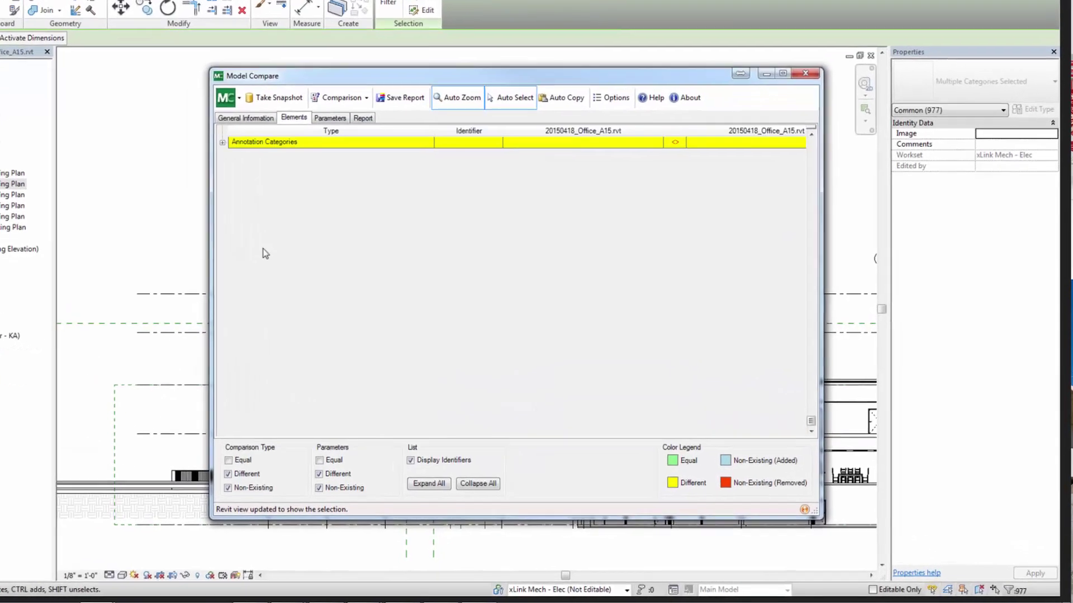
pyautogui.scroll(11, 270, 256)
pyautogui.scroll(-6, 252, 283)
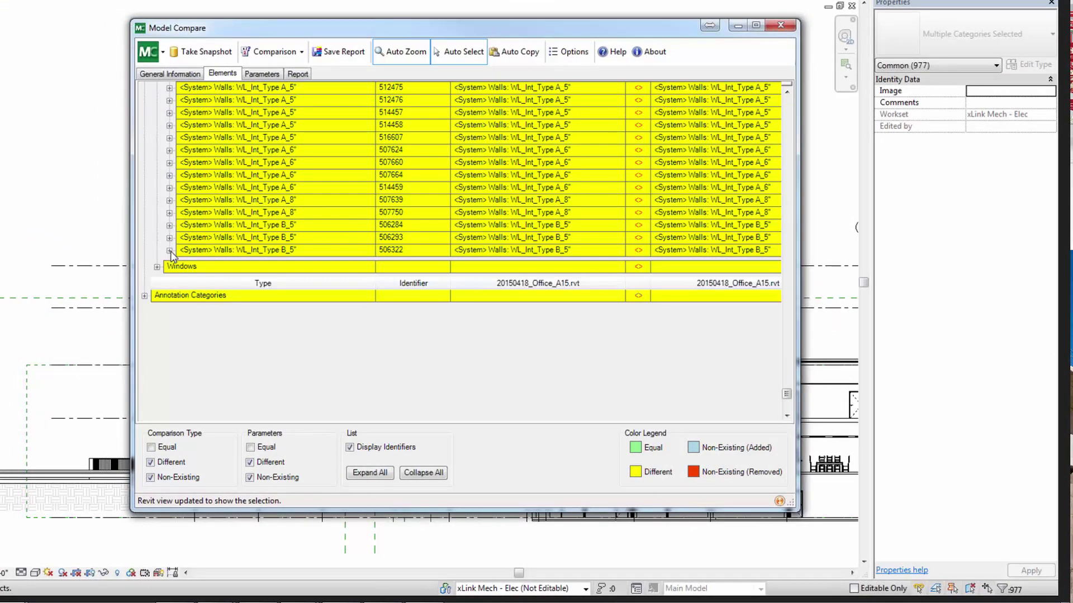
pyautogui.click(169, 250)
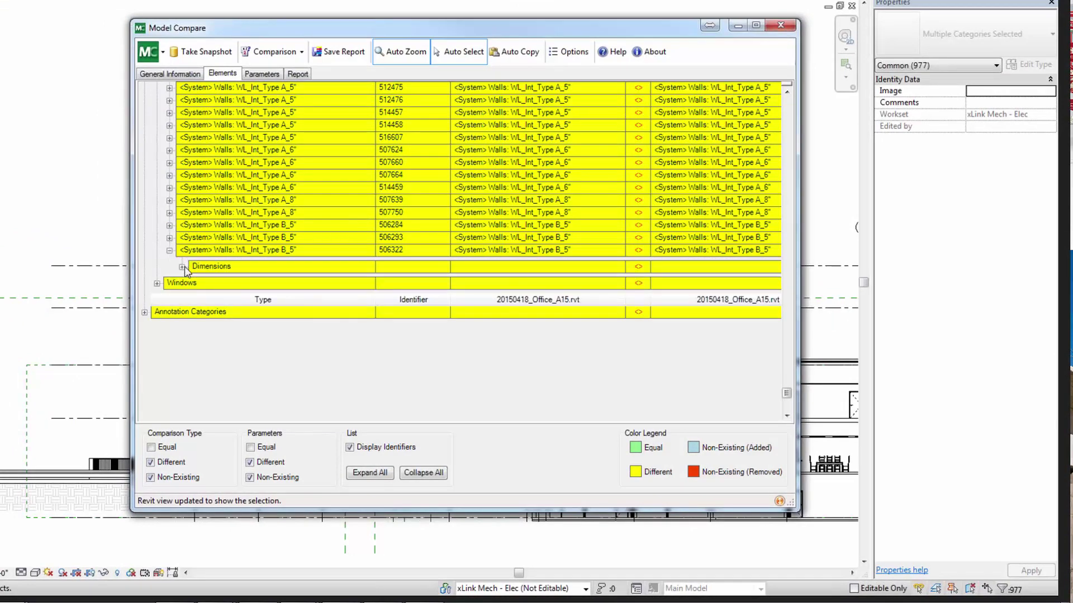
pyautogui.click(182, 267)
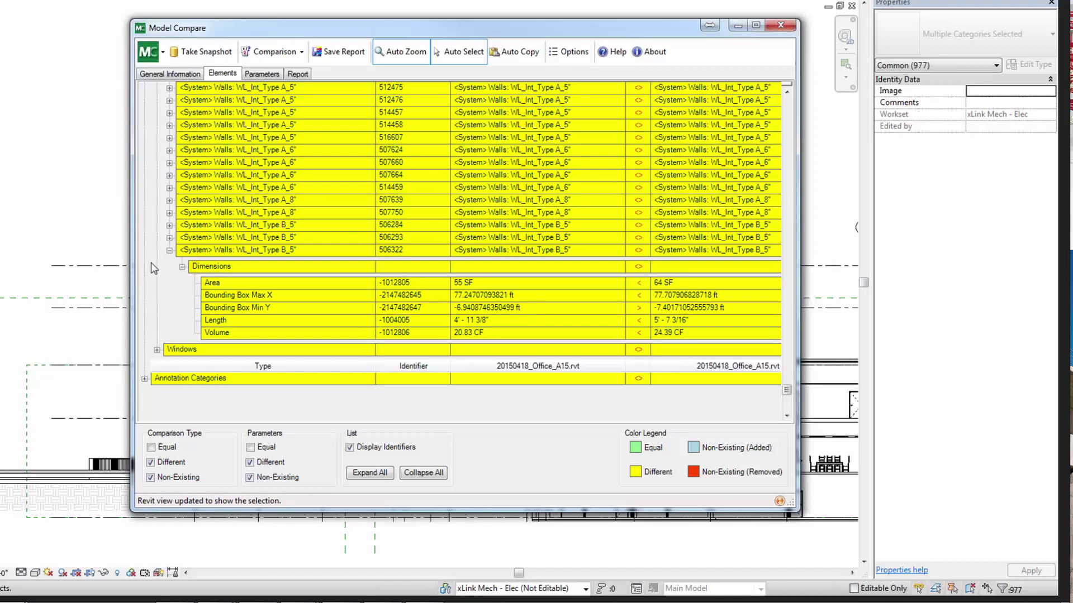
pyautogui.click(169, 237)
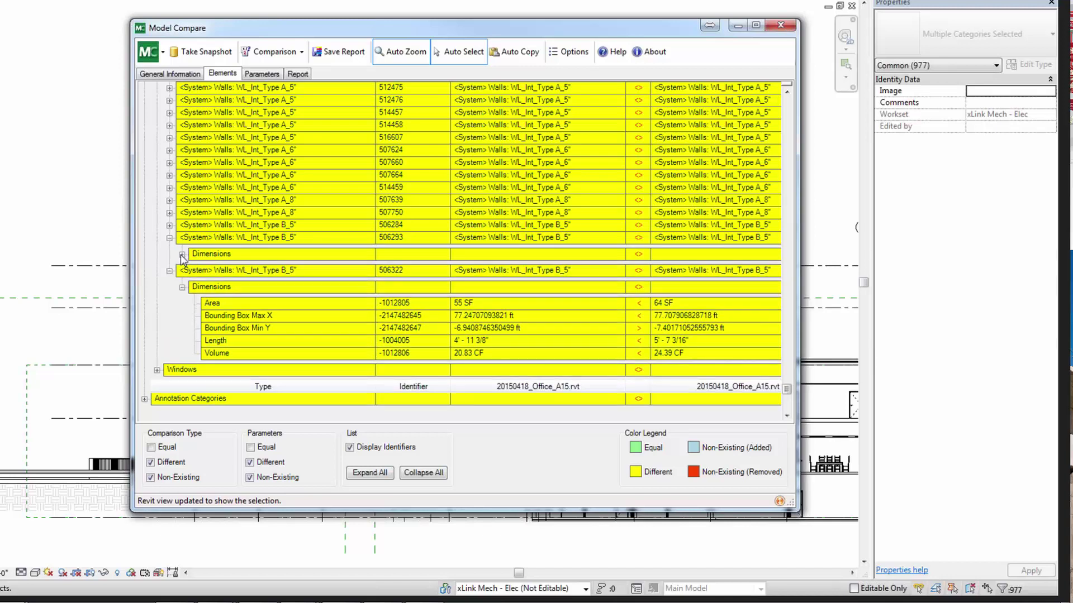
pyautogui.click(182, 254)
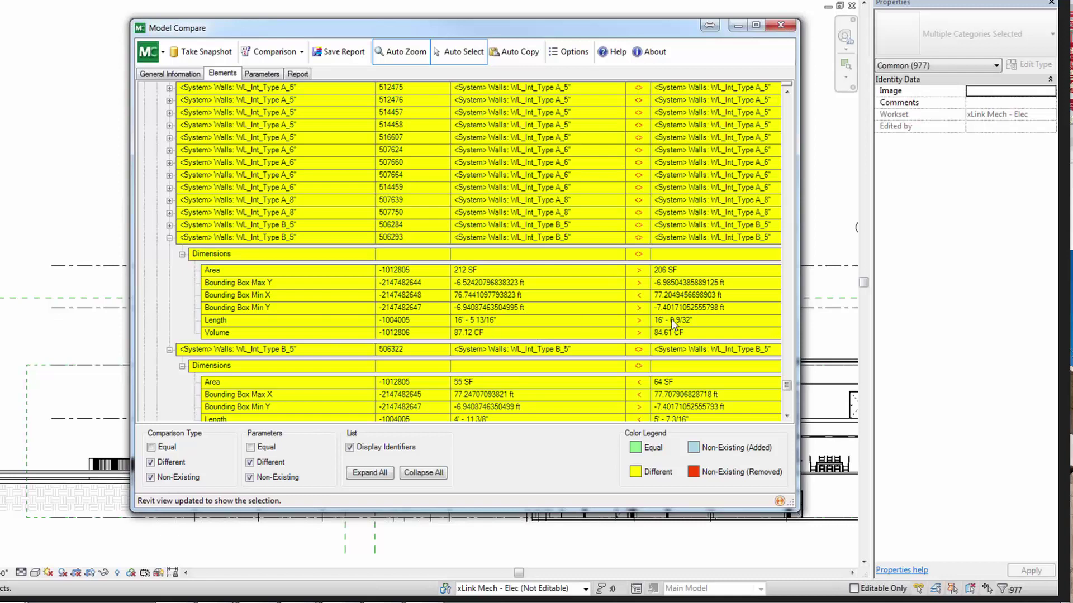
# Select walls 506293 and 506322 from the results and uncover the floor plan to see them highlighted in the model.
pyautogui.click(281, 287)
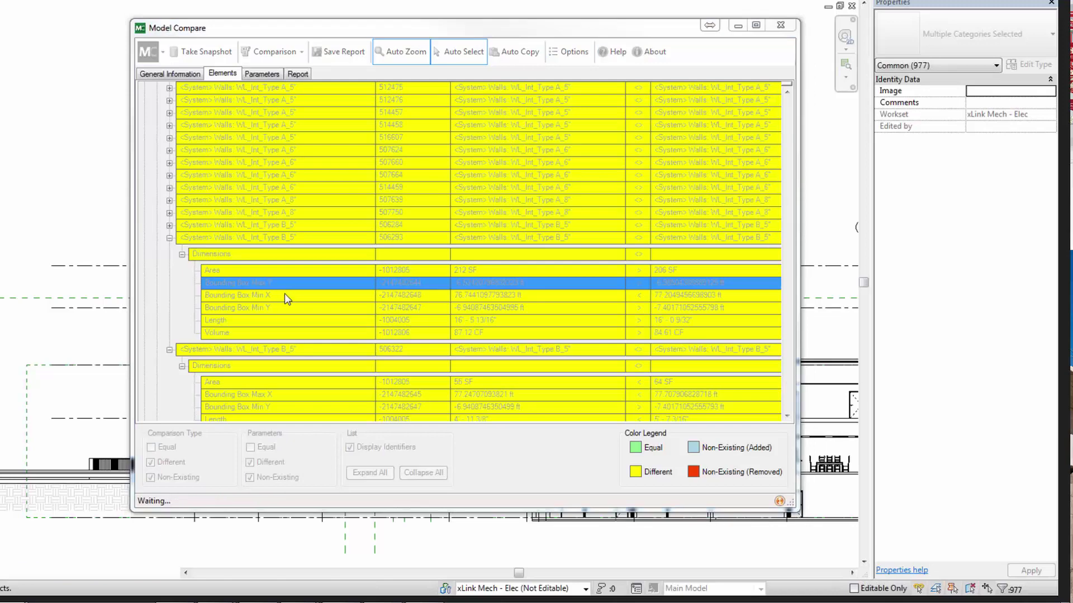
pyautogui.click(282, 306)
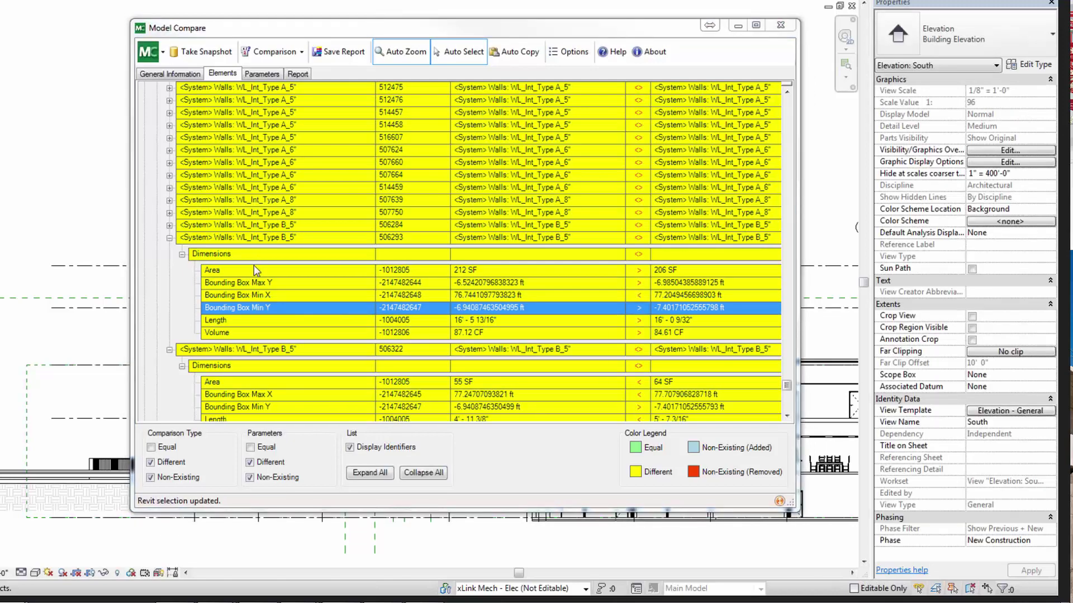
pyautogui.click(235, 244)
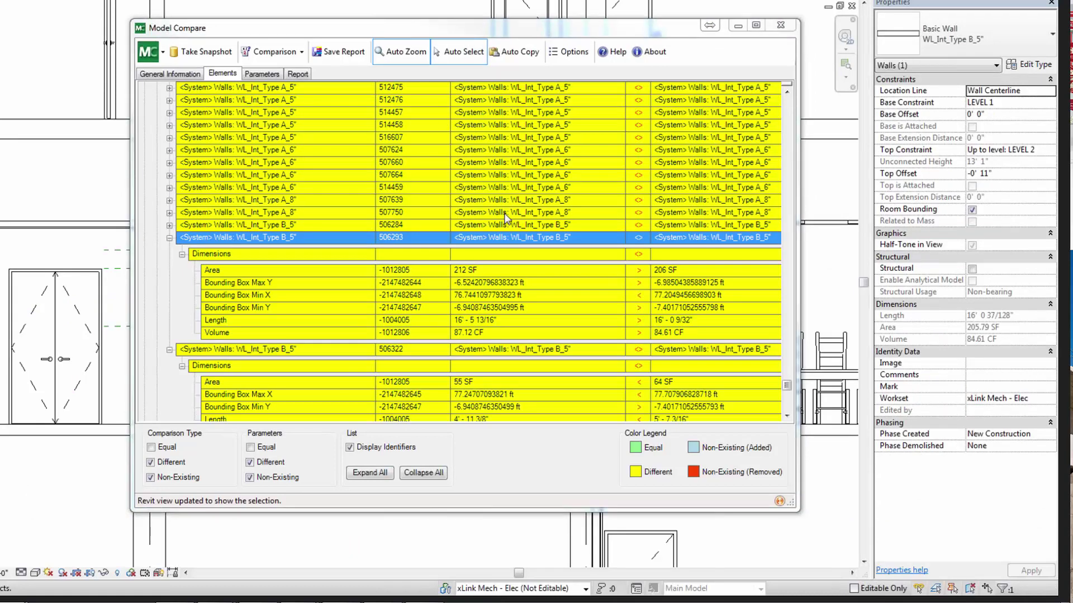
pyautogui.moveTo(486, 29); pyautogui.dragTo(516, 203)
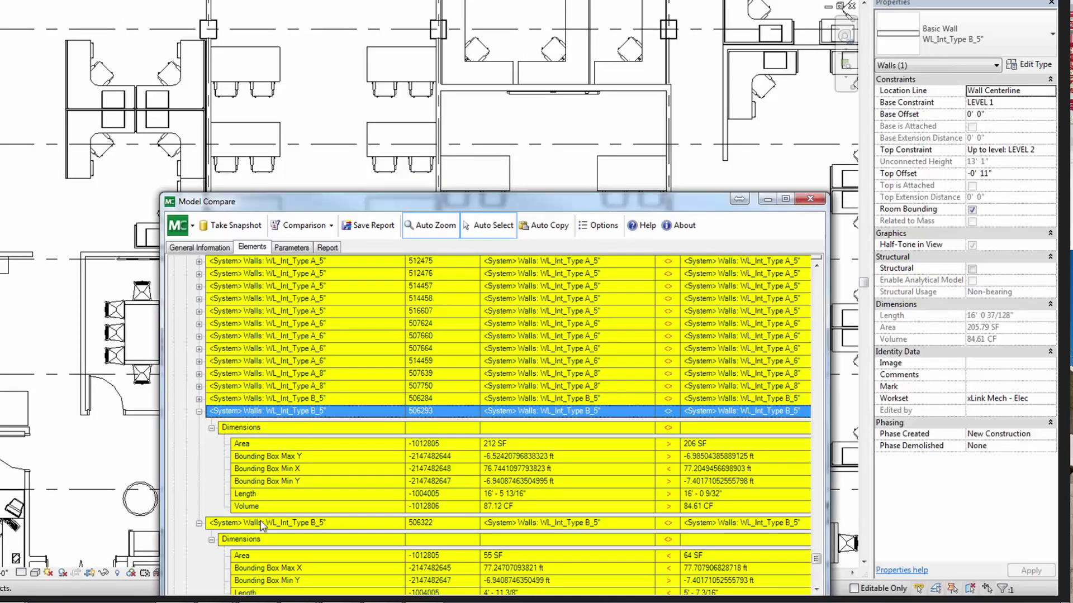
pyautogui.moveTo(404, 203); pyautogui.dragTo(0, 21)
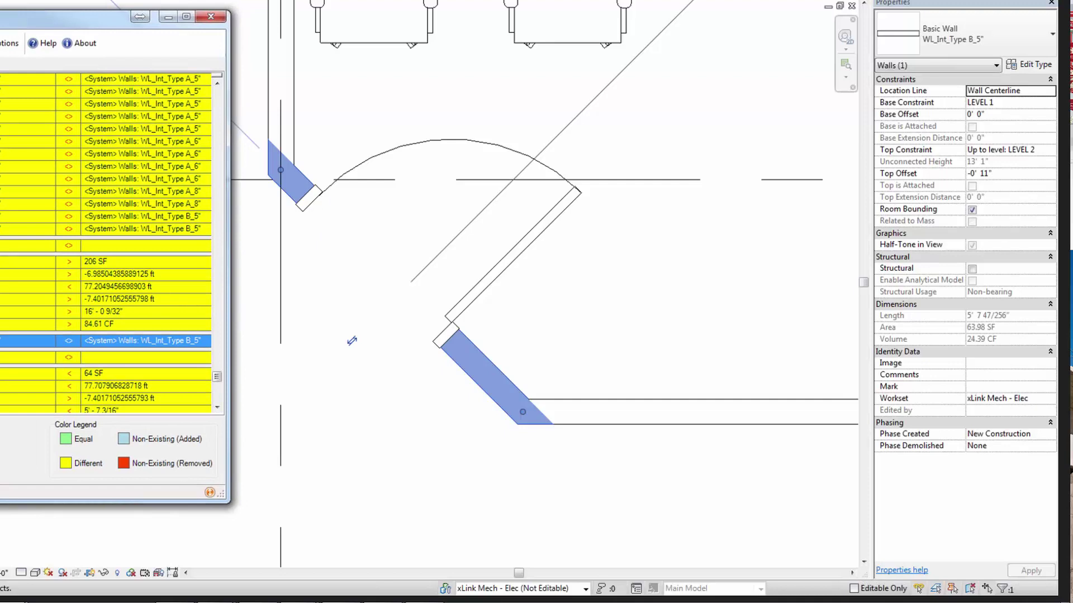
pyautogui.moveTo(411, 339); pyautogui.dragTo(624, 302, button='middle')
pyautogui.scroll(-1, 551, 316)
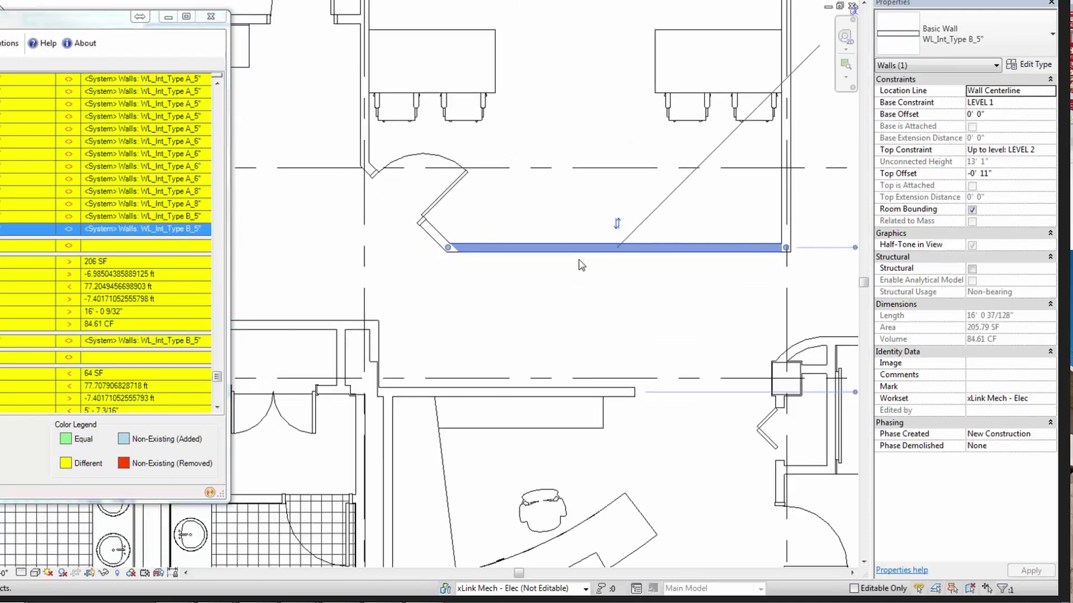
# Select wall 506322 in the results to show it in the plan, and clear the model selection.
pyautogui.moveTo(97, 23); pyautogui.dragTo(541, 36)
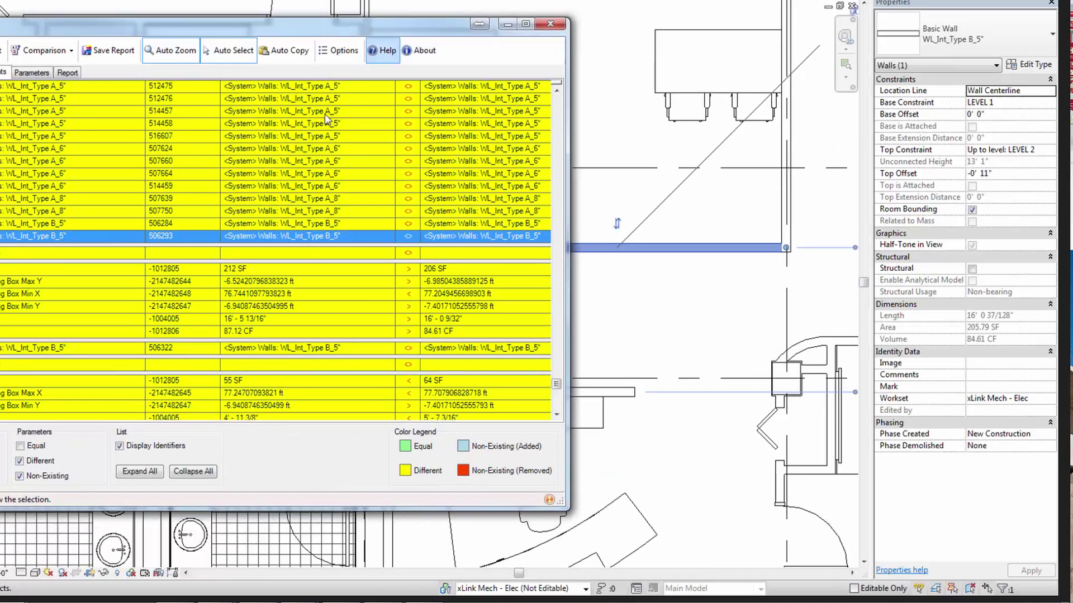
pyautogui.click(52, 348)
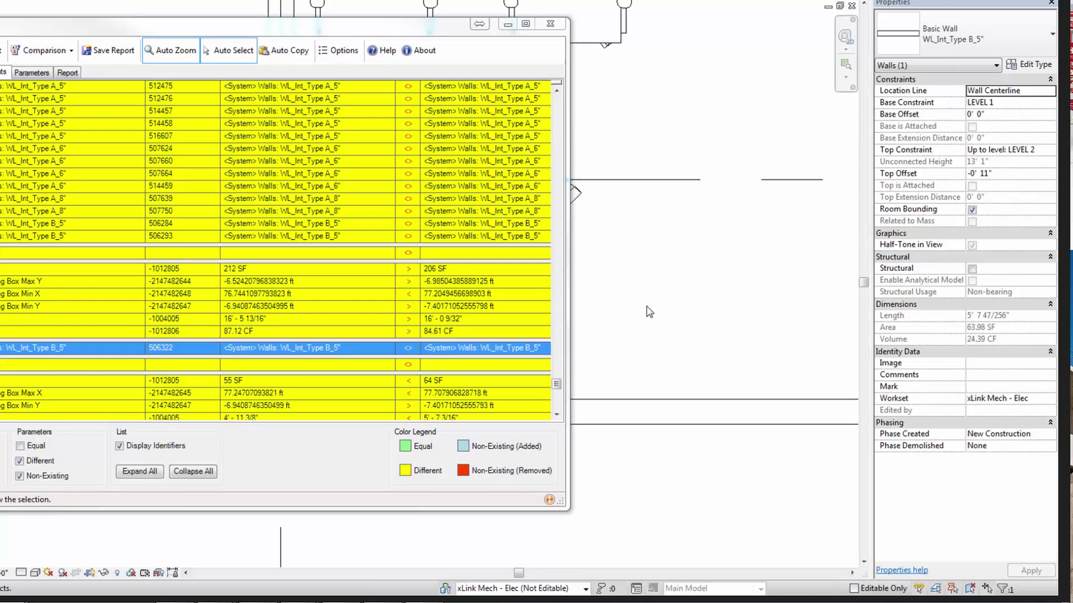
pyautogui.click(652, 326)
pyautogui.scroll(-5, 727, 349)
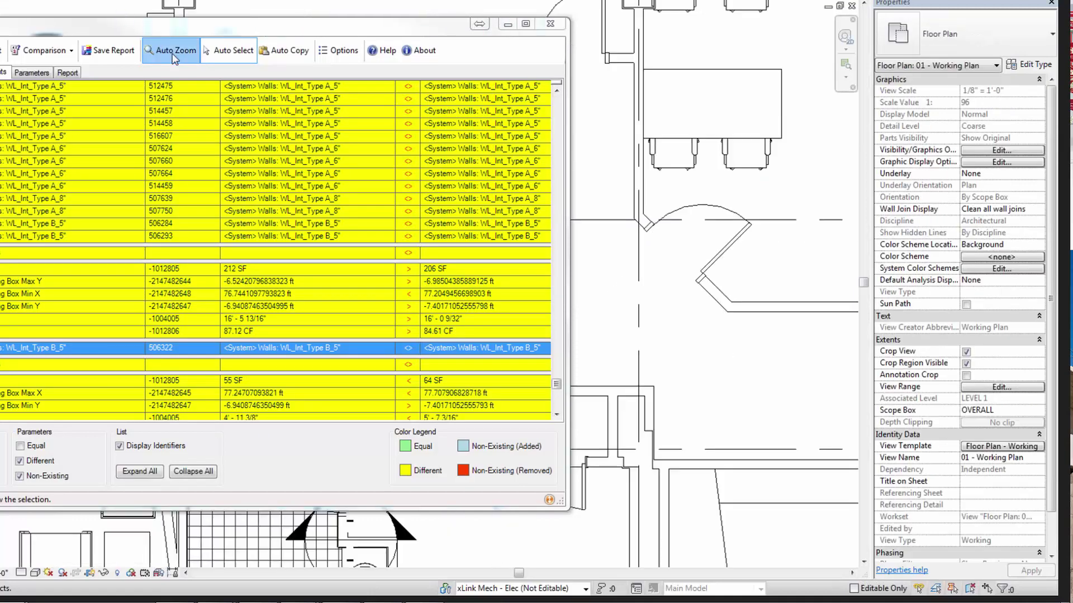
# Select wall 506293 and wall 506322 in turn to locate both beside the door in the floor plan.
pyautogui.click(172, 54)
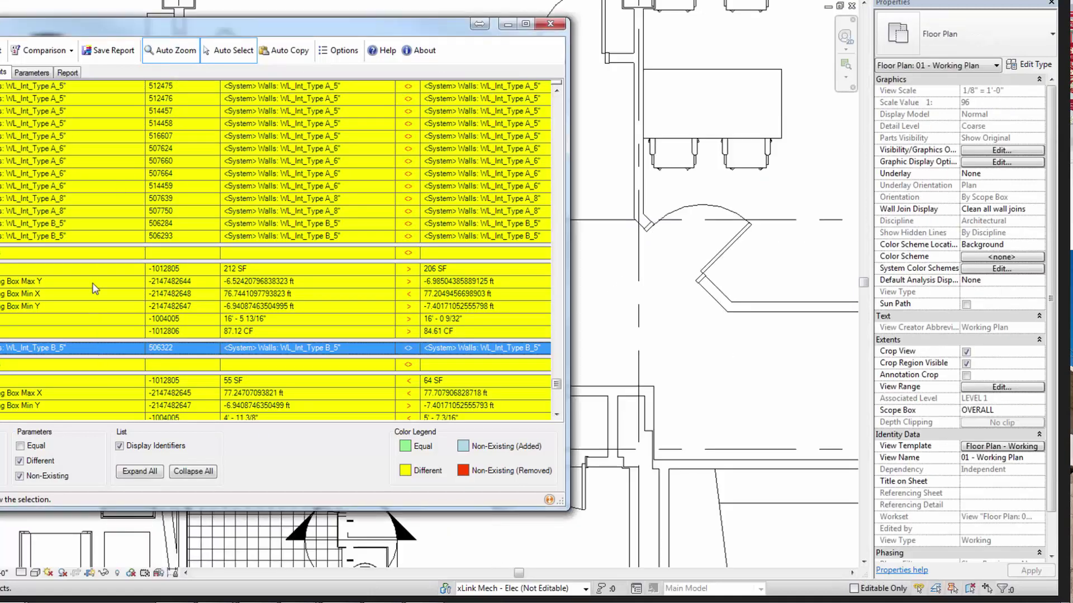
pyautogui.click(87, 237)
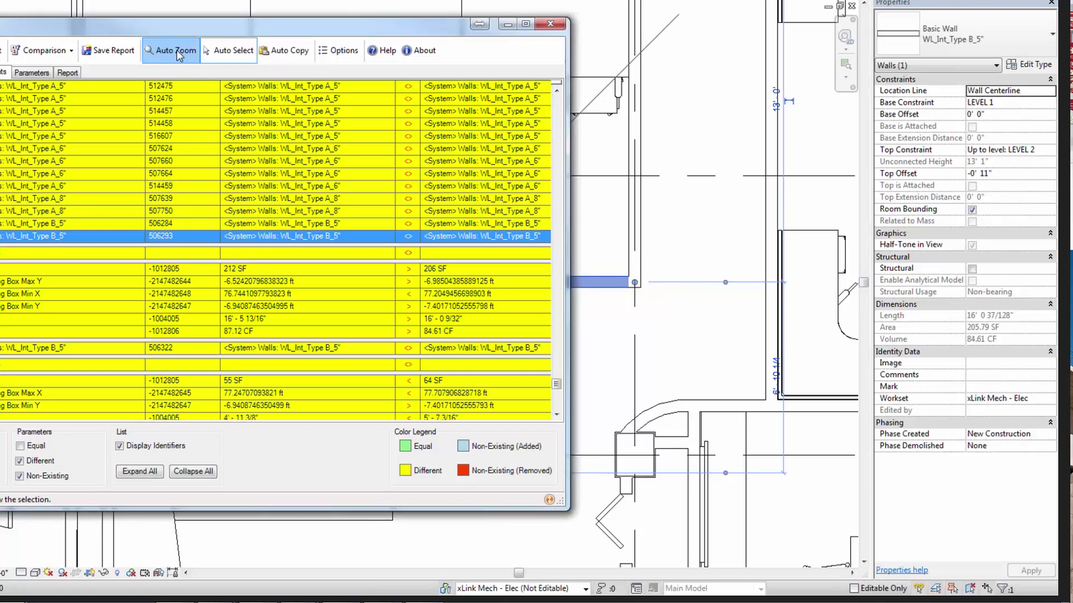
pyautogui.click(21, 349)
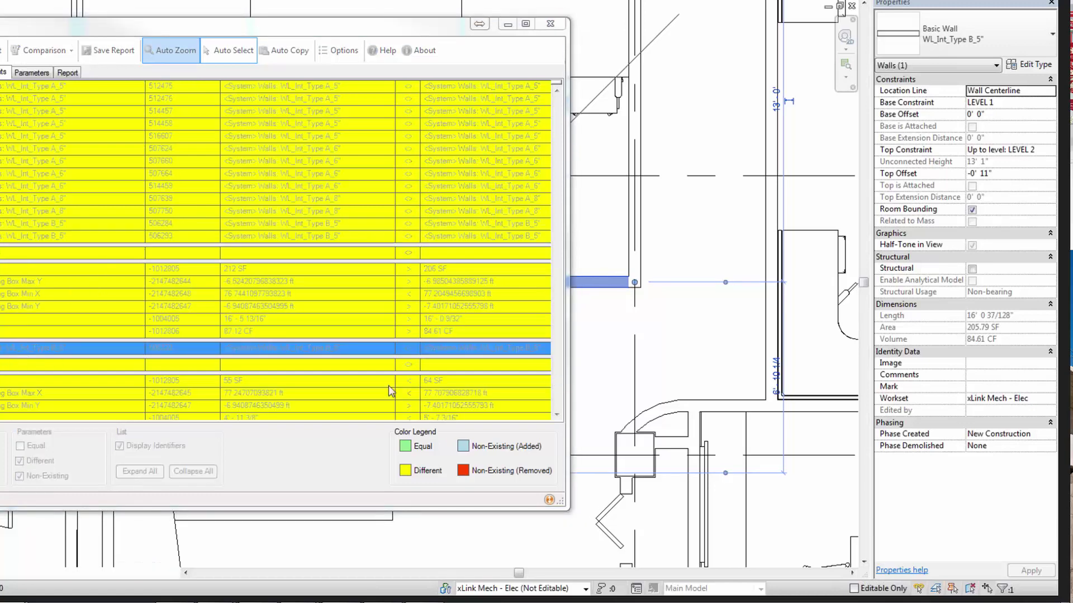
pyautogui.moveTo(696, 354); pyautogui.dragTo(970, 280, button='middle')
pyautogui.moveTo(577, 360); pyautogui.dragTo(874, 401, button='middle')
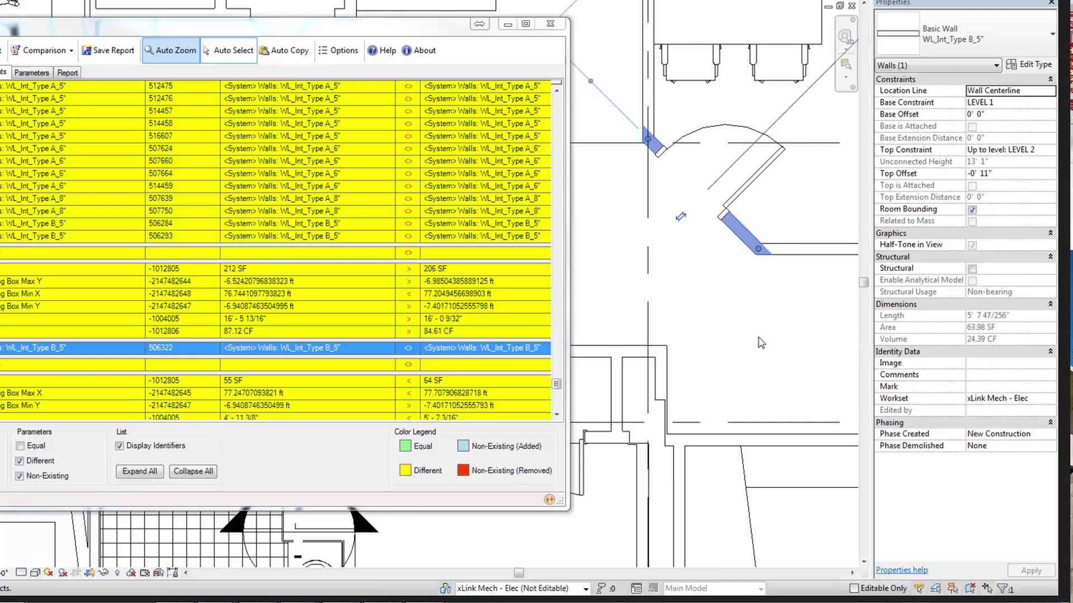
# Turn off Auto Zoom, shift the comparison window, and activate the Top Offset property of the selected wall.
pyautogui.click(172, 50)
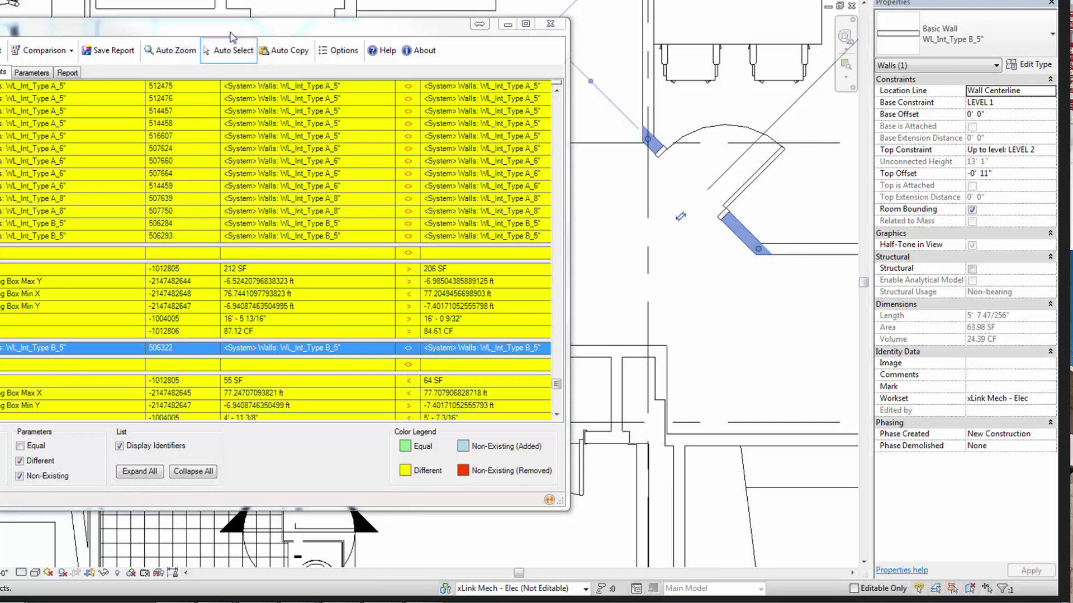
pyautogui.moveTo(265, 32); pyautogui.dragTo(339, 19)
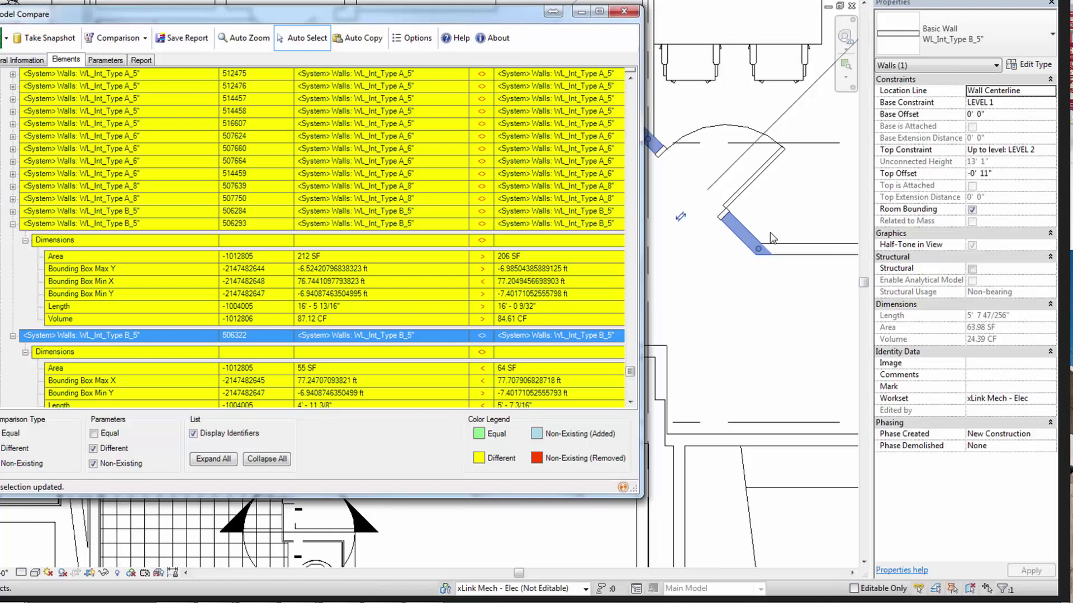
pyautogui.click(979, 178)
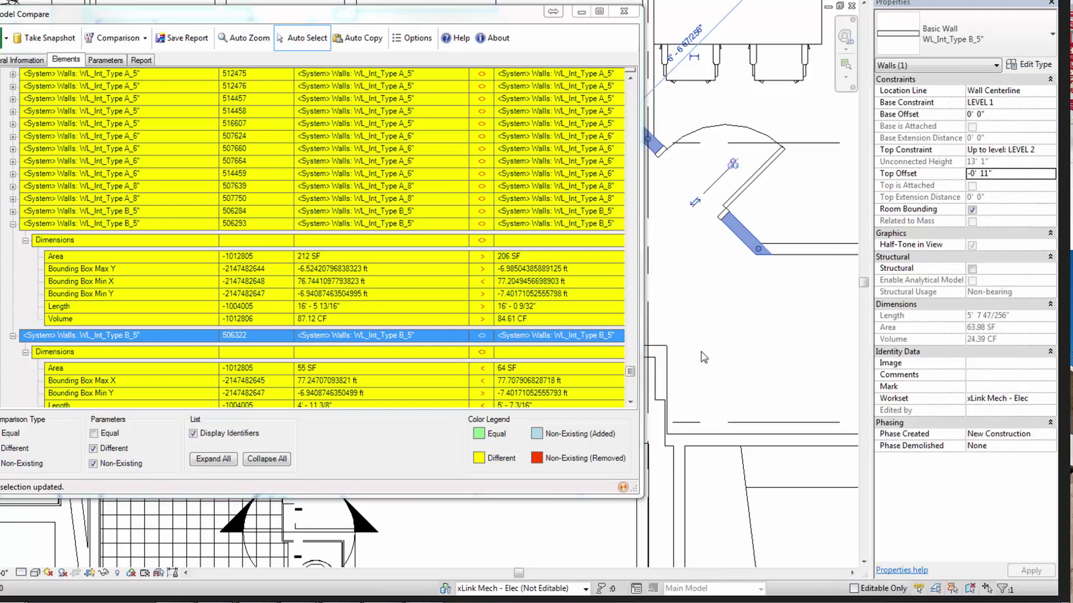
pyautogui.moveTo(762, 332); pyautogui.dragTo(782, 327, button='middle')
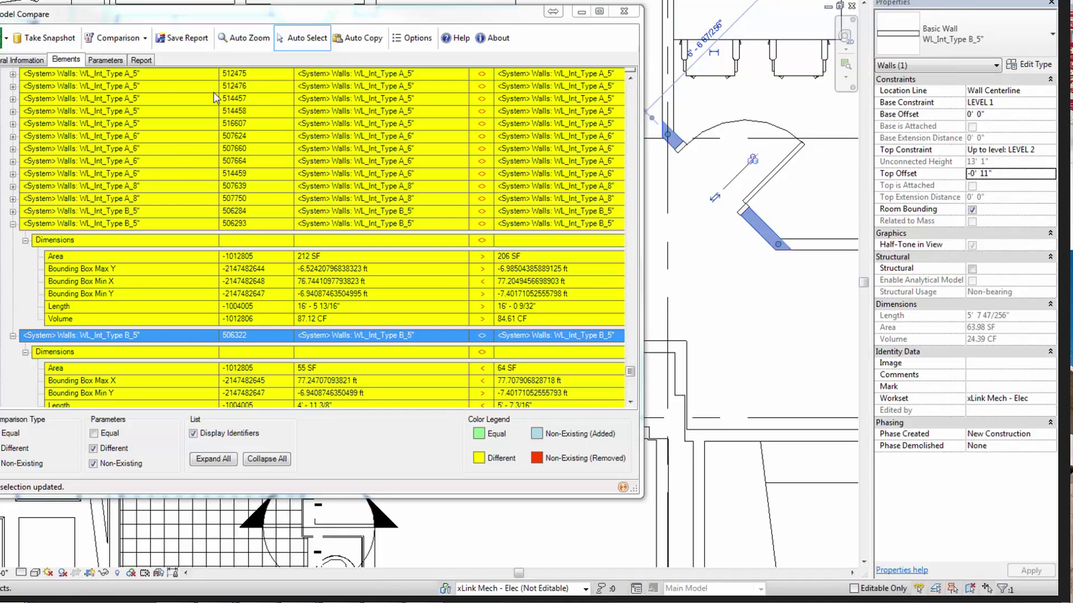
pyautogui.moveTo(227, 18); pyautogui.dragTo(223, 17)
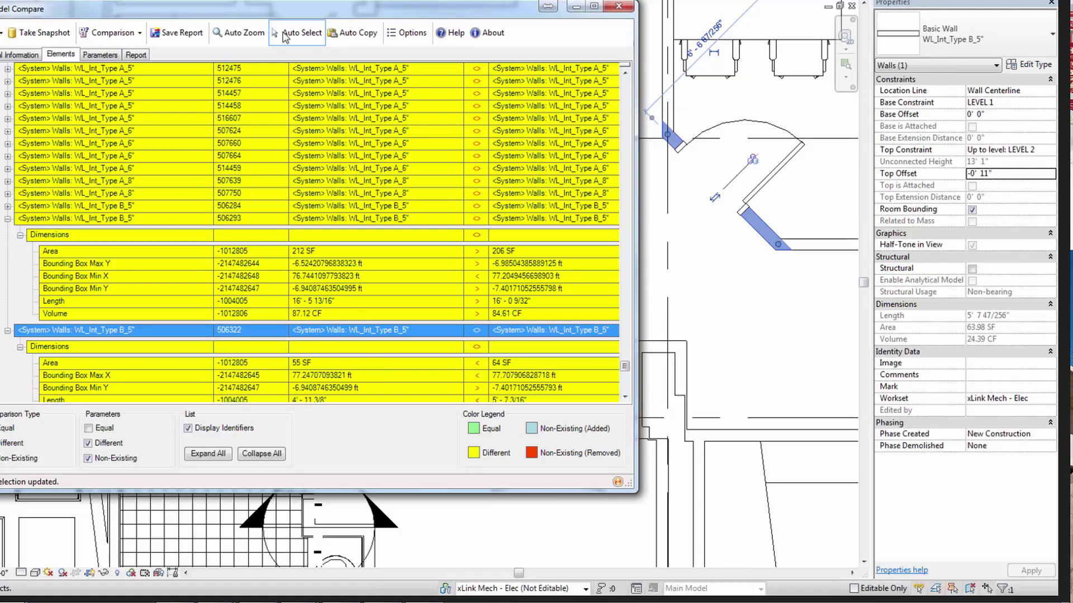
pyautogui.moveTo(293, 15); pyautogui.dragTo(272, 12)
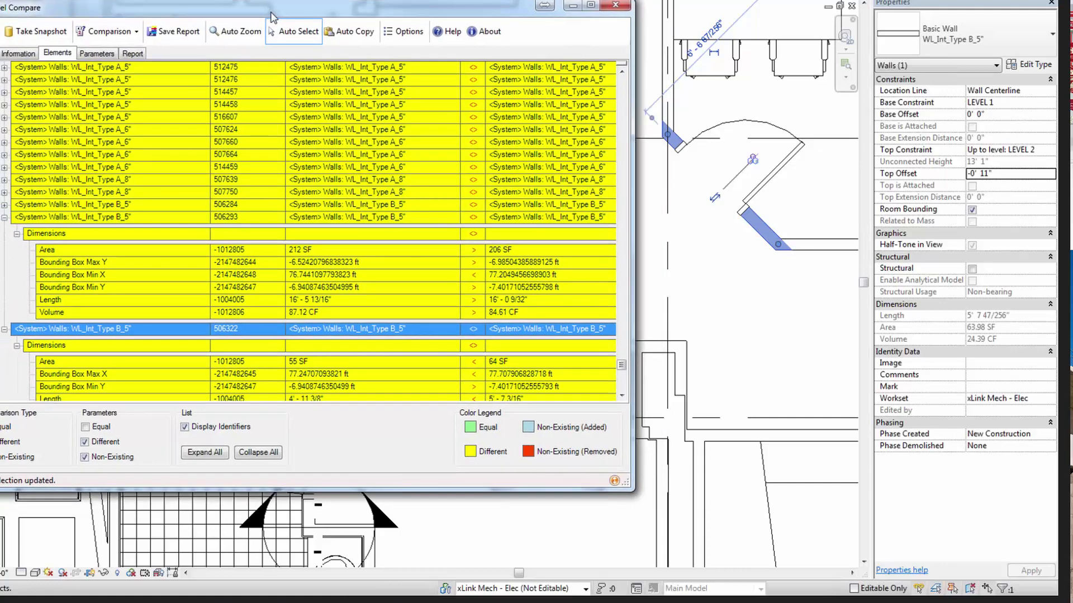
pyautogui.moveTo(271, 12); pyautogui.dragTo(273, 12)
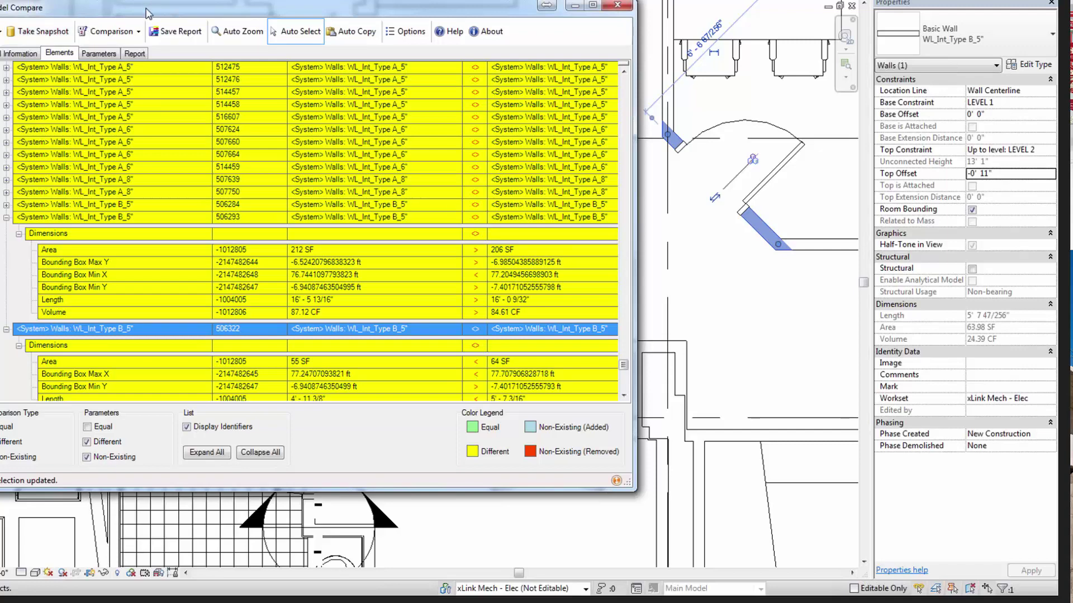
pyautogui.moveTo(147, 12); pyautogui.dragTo(181, 13)
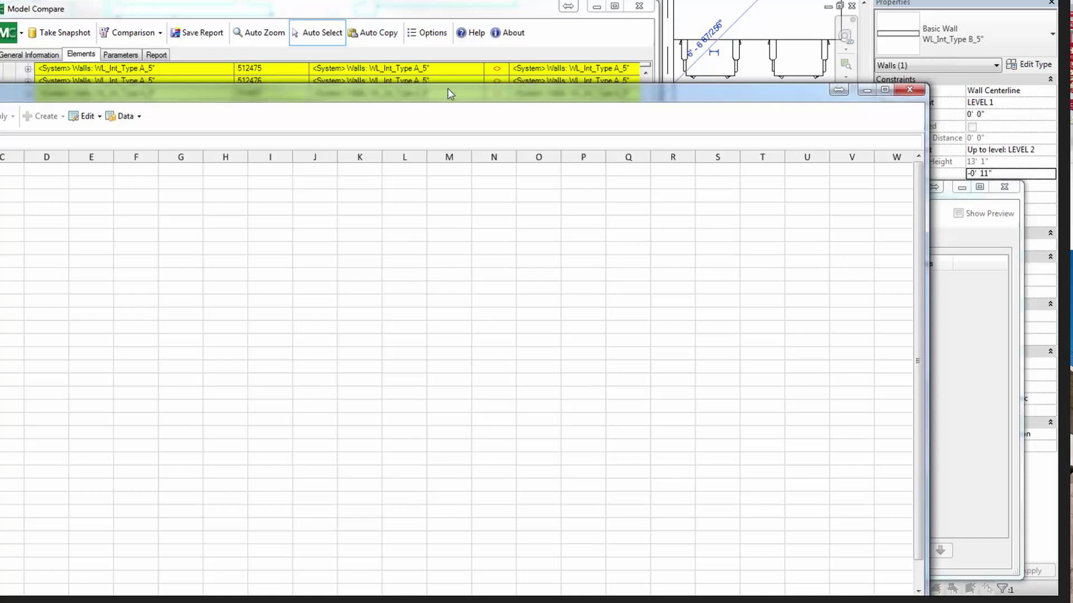
# Switch to Spreadsheet Link, arrange its worksheet and settings windows to view the available categories and parameters, and close the settings.
pyautogui.moveTo(469, 99); pyautogui.dragTo(423, 0)
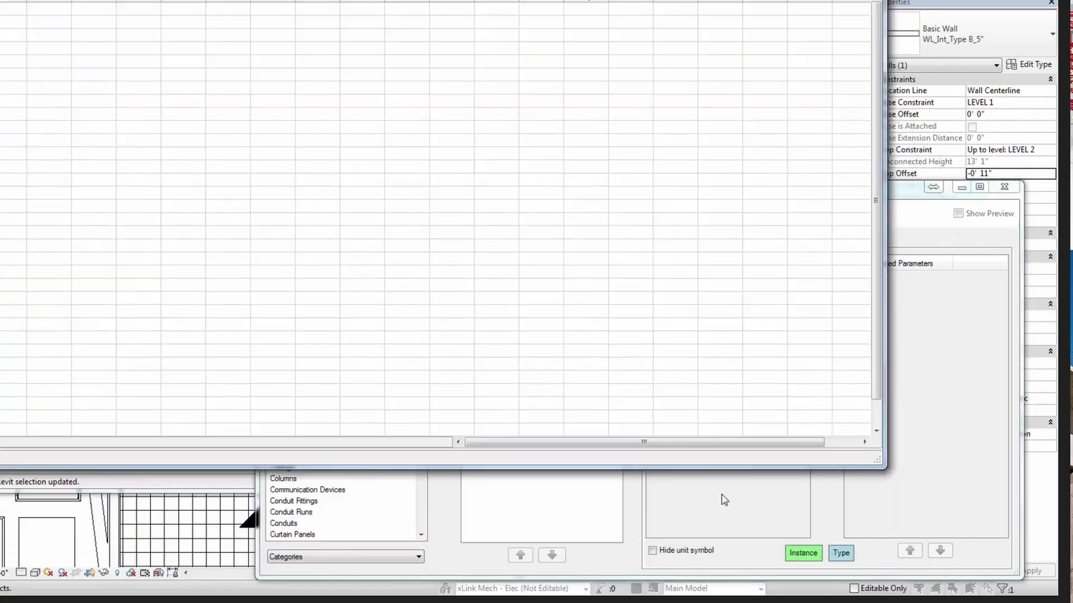
pyautogui.click(721, 494)
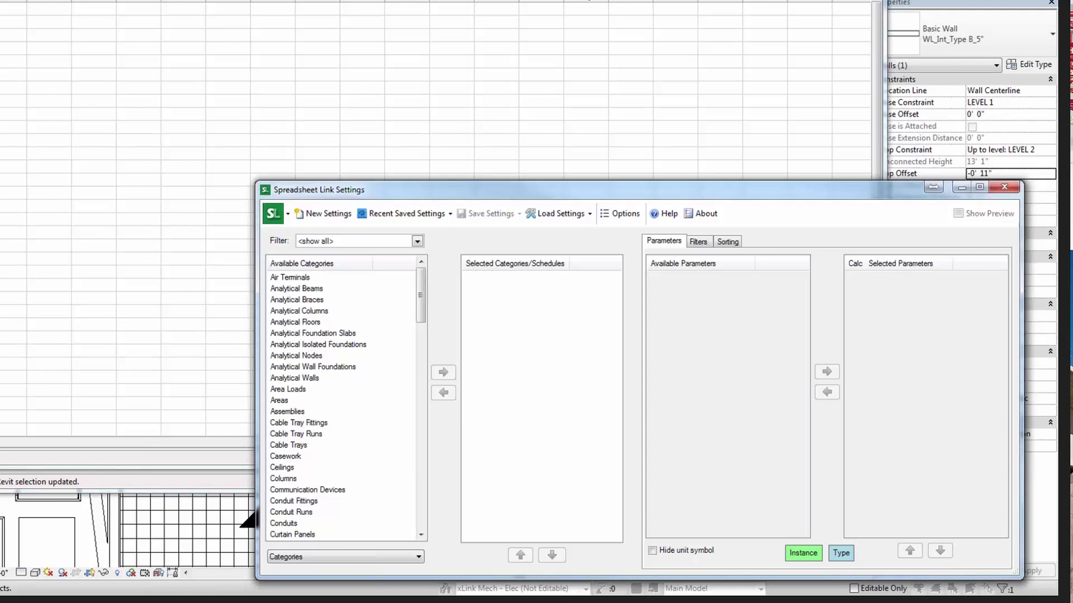
pyautogui.moveTo(142, 0); pyautogui.dragTo(174, 138)
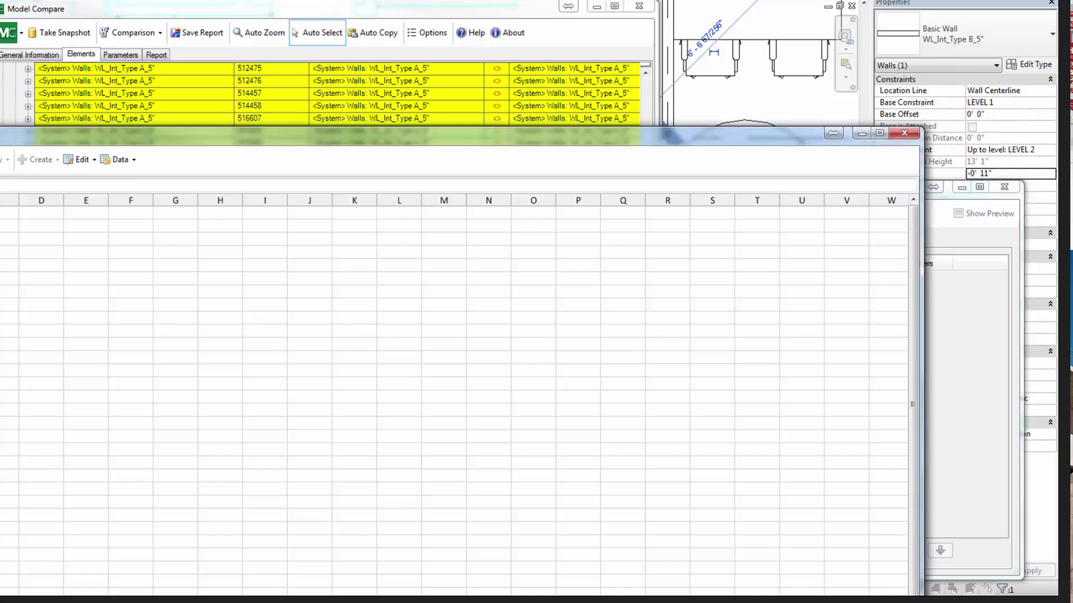
pyautogui.moveTo(584, 145); pyautogui.dragTo(565, 0)
pyautogui.moveTo(913, 195); pyautogui.dragTo(896, 149)
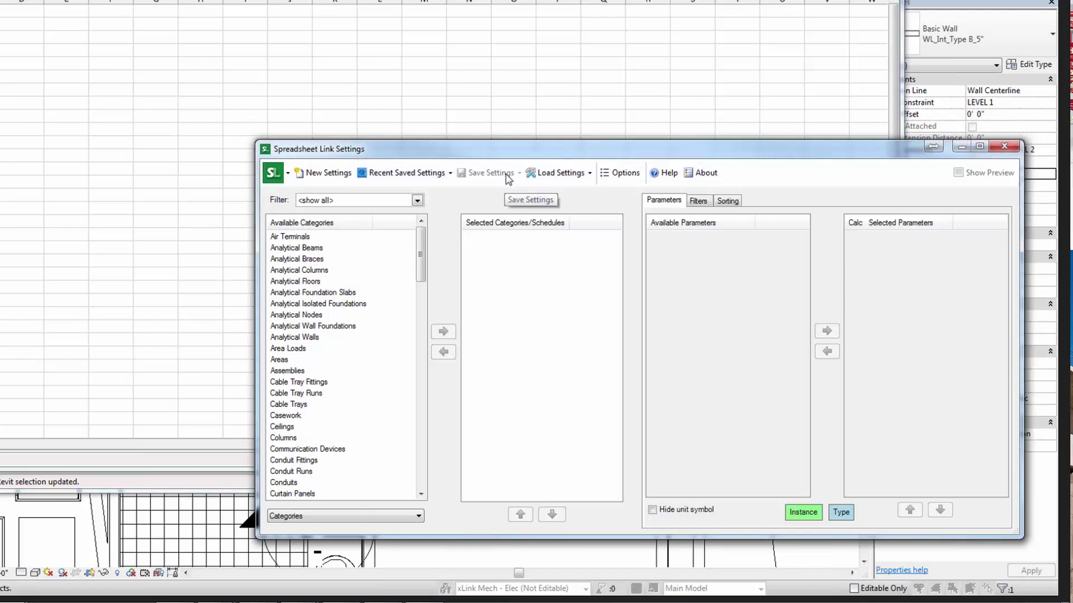
pyautogui.click(1010, 148)
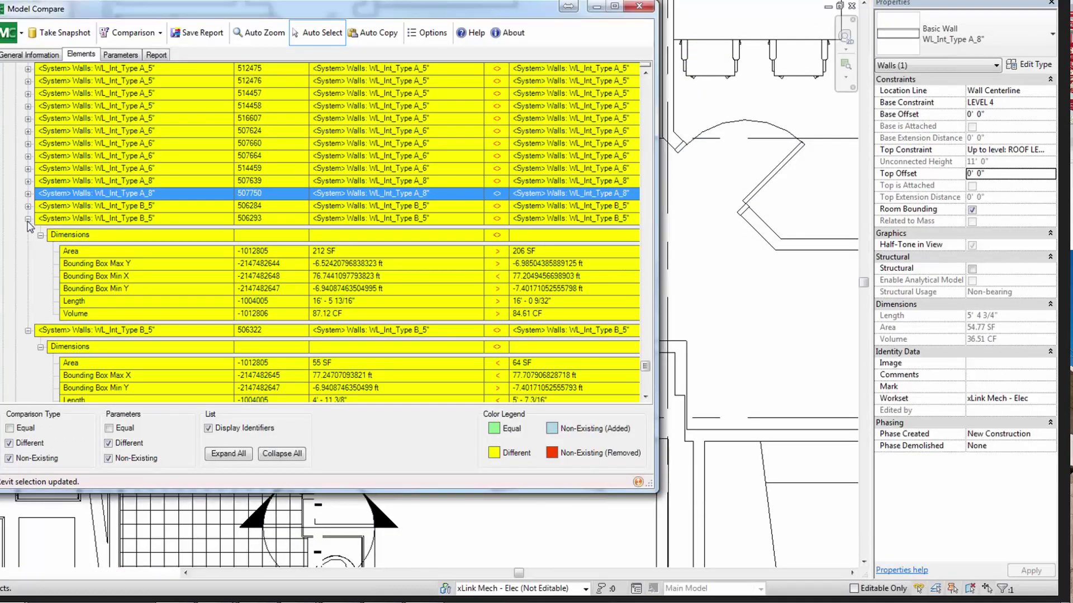
# Collapse the parameter details of walls 506293 and 506322 in the Model Compare results.
pyautogui.click(28, 218)
pyautogui.click(27, 231)
# Return to Spreadsheet Link to view the sources for loading settings and the empty worksheet, and close its windows.
pyautogui.click(1071, 369)
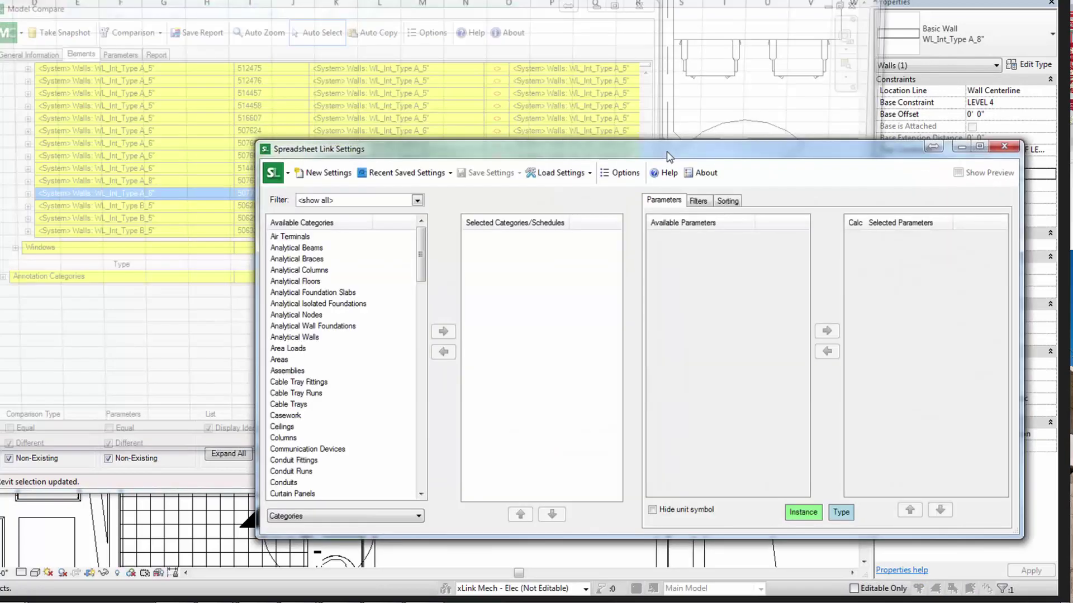
pyautogui.click(561, 172)
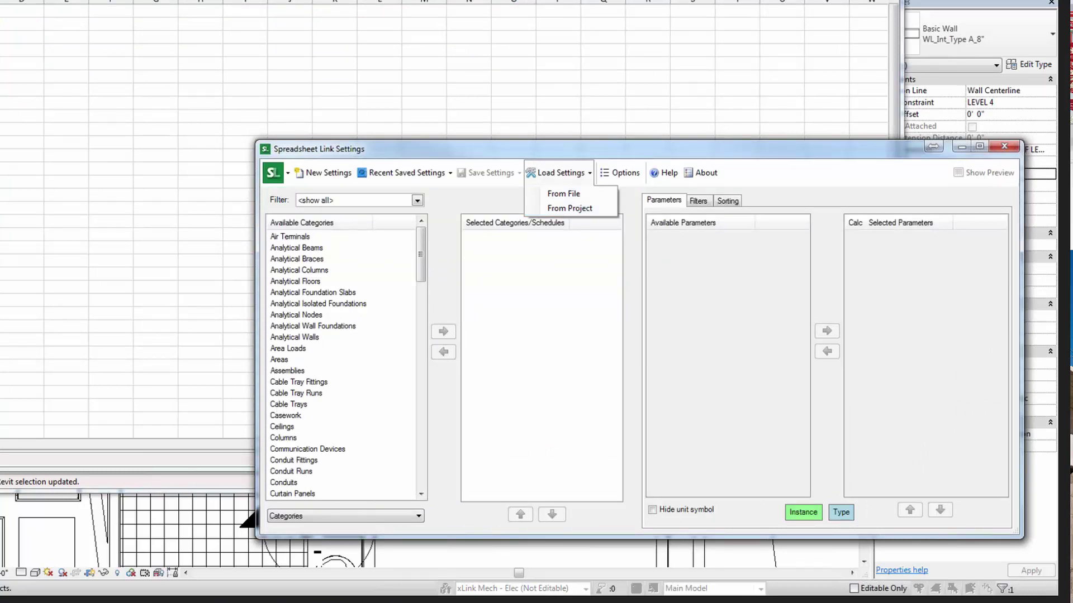
pyautogui.moveTo(146, 0); pyautogui.dragTo(201, 6)
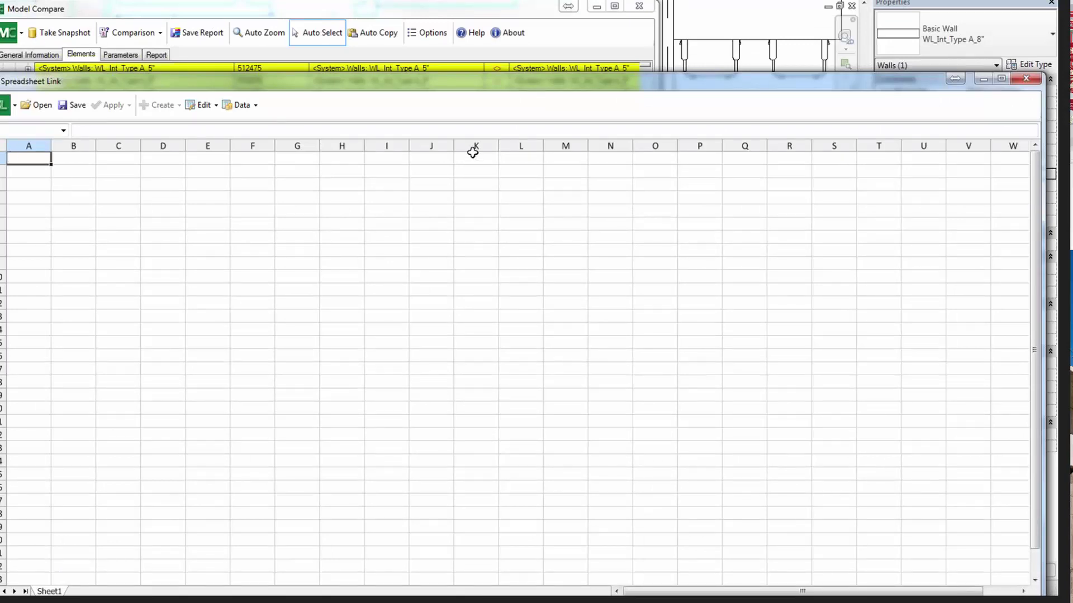
pyautogui.moveTo(560, 81); pyautogui.dragTo(417, 0)
pyautogui.click(948, 254)
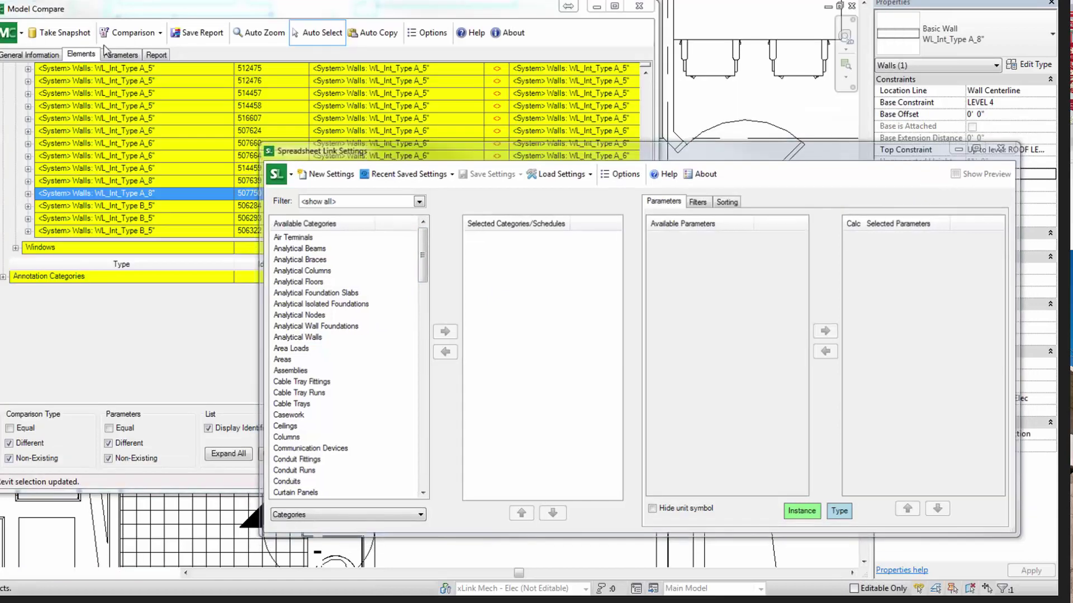
pyautogui.click(1004, 147)
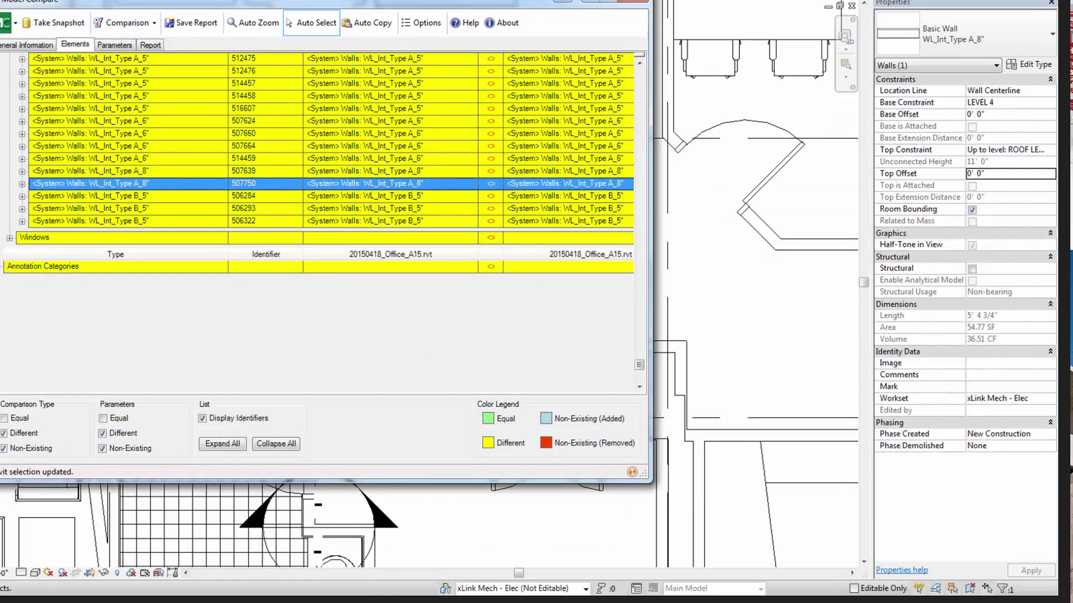
# Look back through the changed WL_Int_Type A_5" walls in the Model Compare element results.
pyautogui.moveTo(137, 1); pyautogui.dragTo(126, 0)
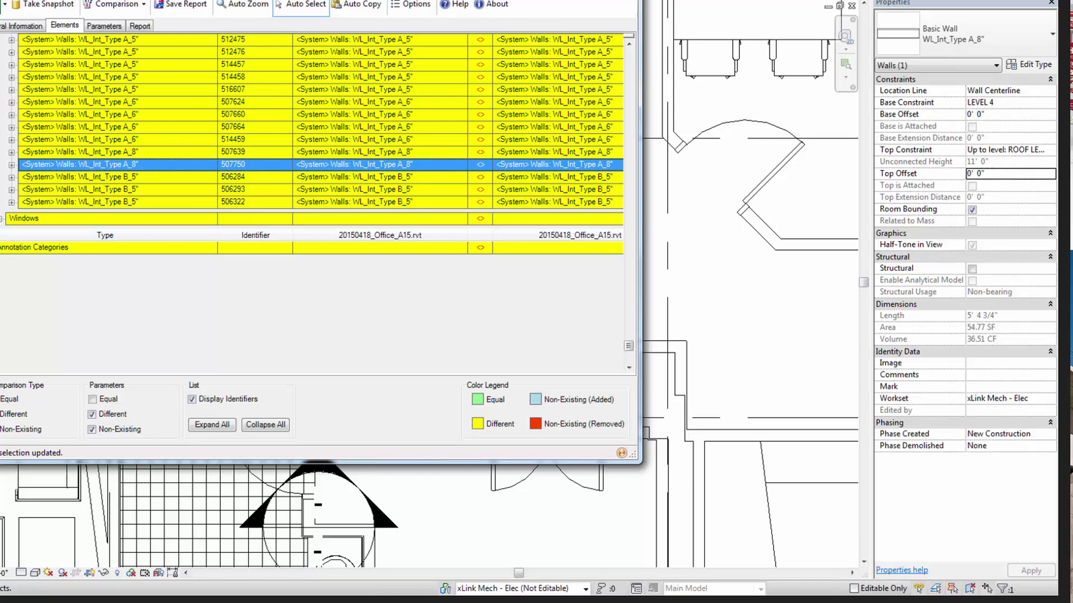
pyautogui.click(0, 247)
pyautogui.scroll(10, 13, 155)
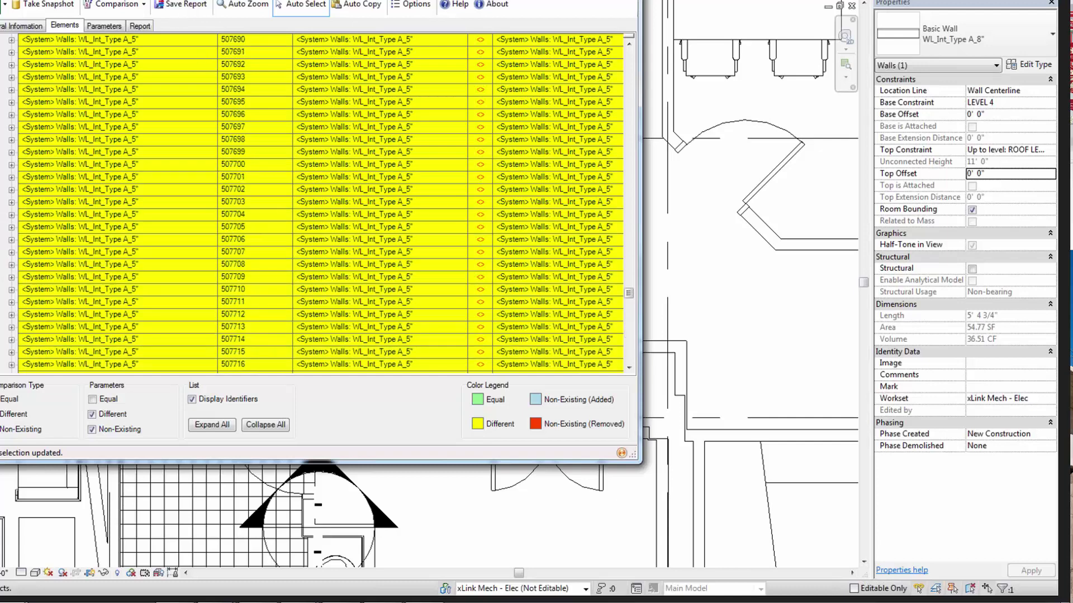
pyautogui.moveTo(158, 0); pyautogui.dragTo(243, 27)
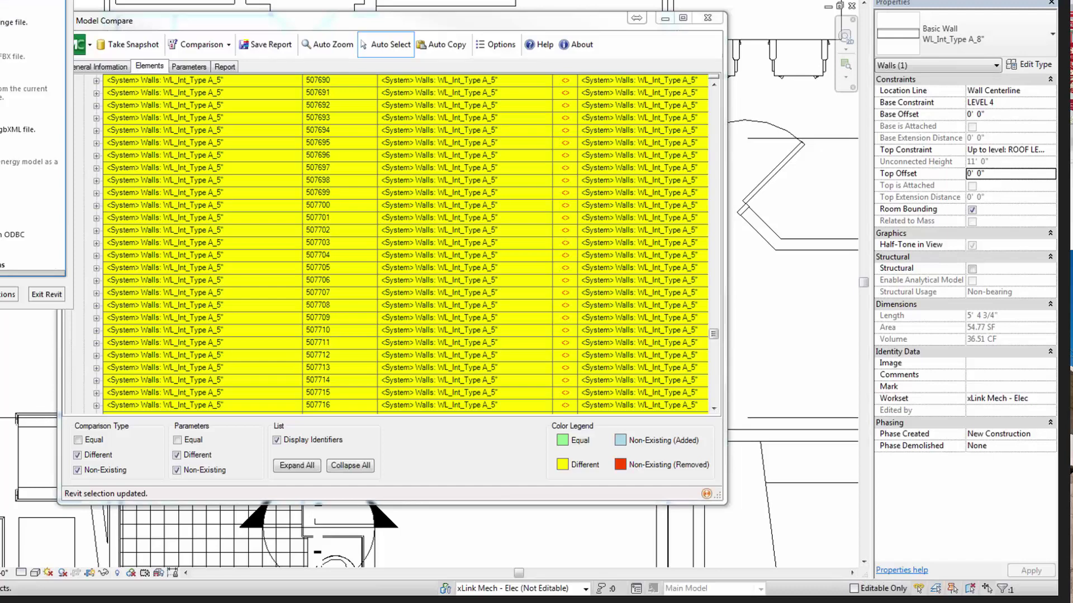
pyautogui.press('Escape')
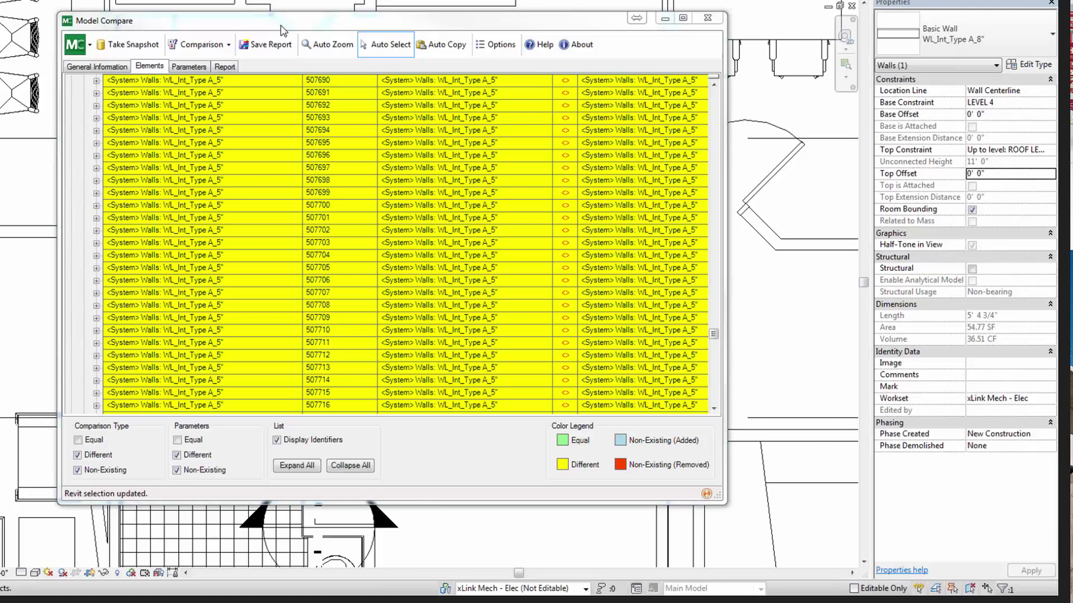
pyautogui.moveTo(282, 29); pyautogui.dragTo(286, 20)
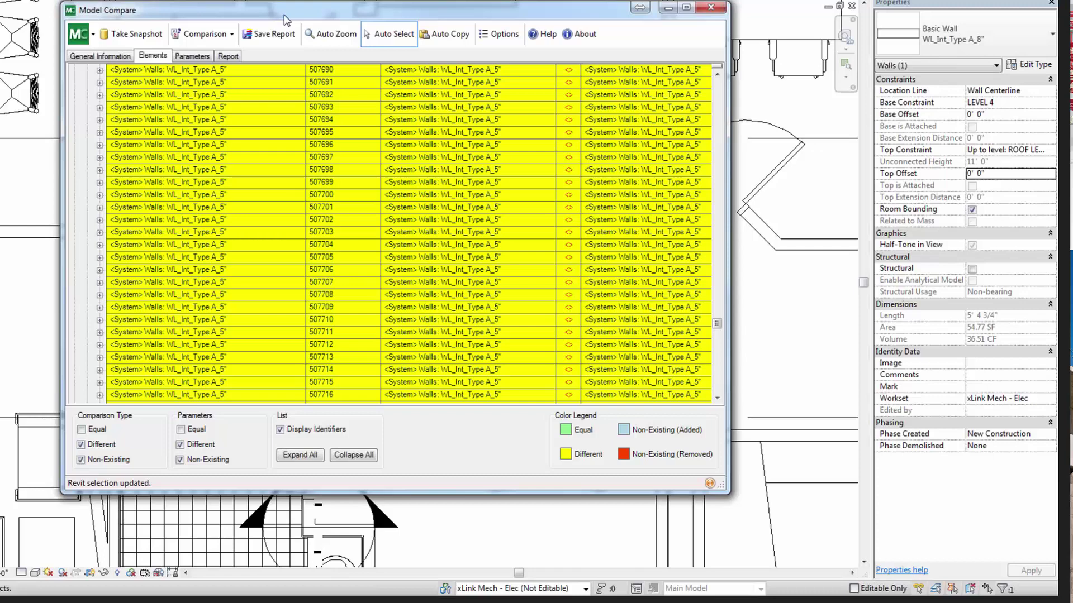
pyautogui.moveTo(328, 15); pyautogui.dragTo(323, 11)
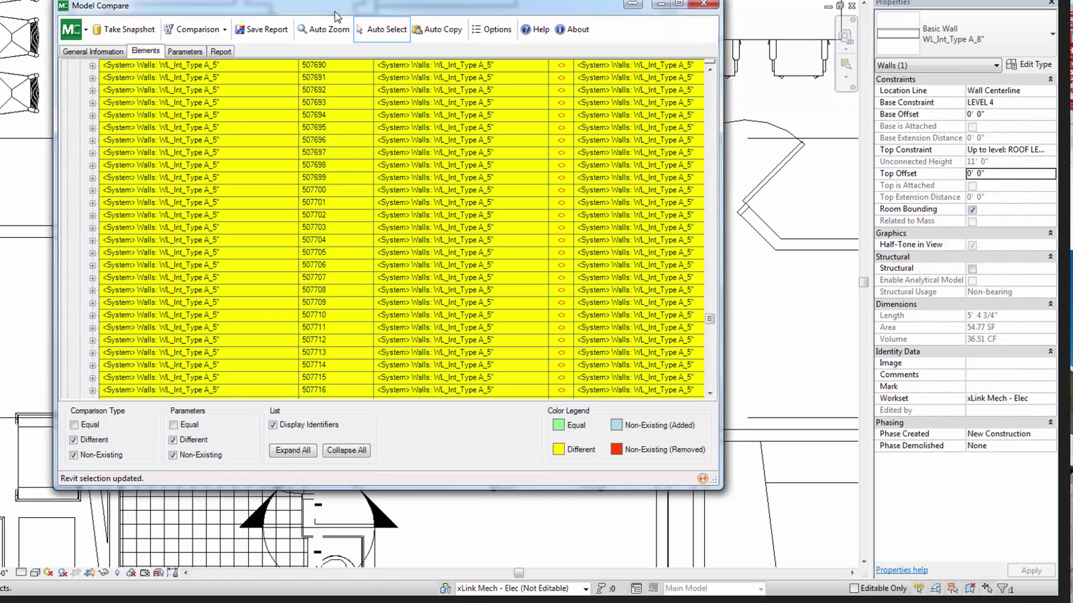
pyautogui.moveTo(362, 14); pyautogui.dragTo(362, 16)
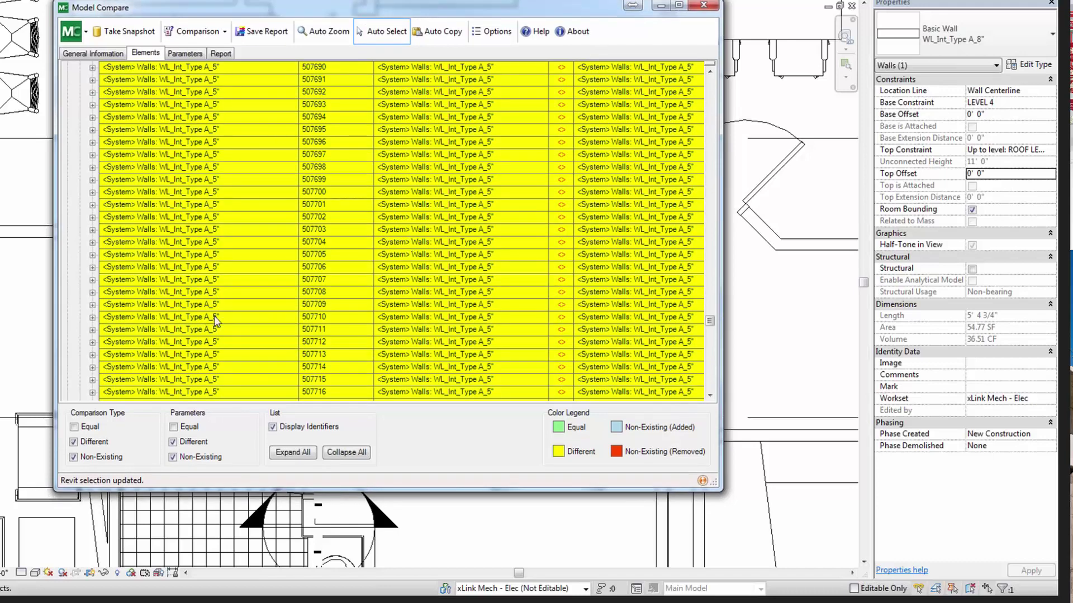